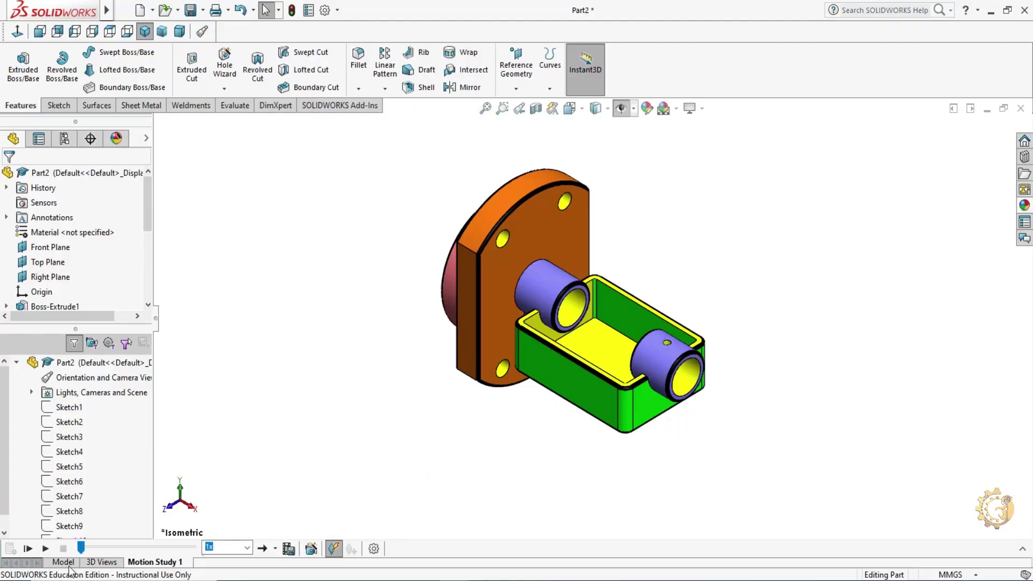
Step: Switch to the SOLIDWORKS window showing the blank Part2
click(46, 548)
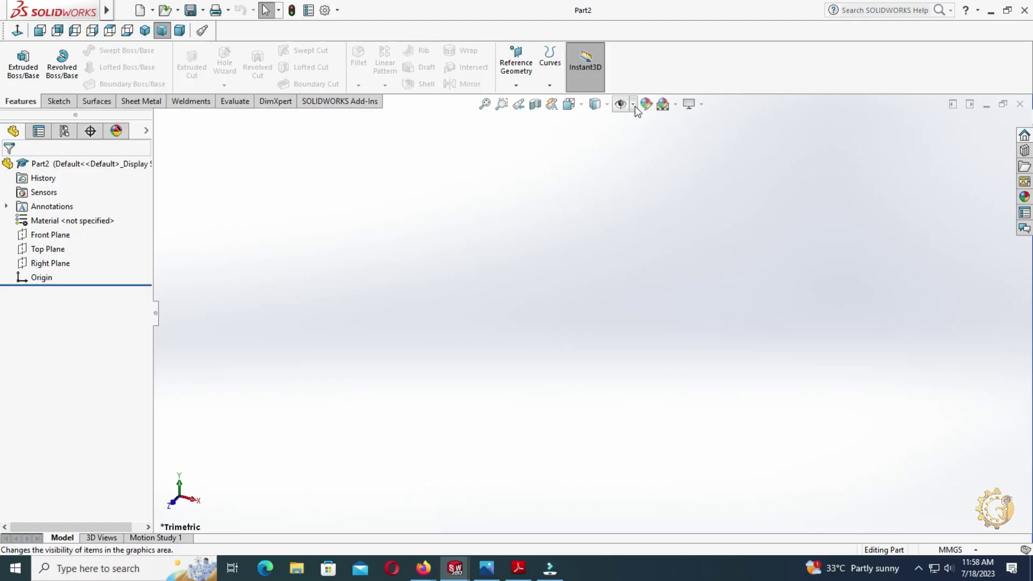
Step: Show the reference planes and sketch a center rectangle at the origin on the Top Plane
click(634, 104)
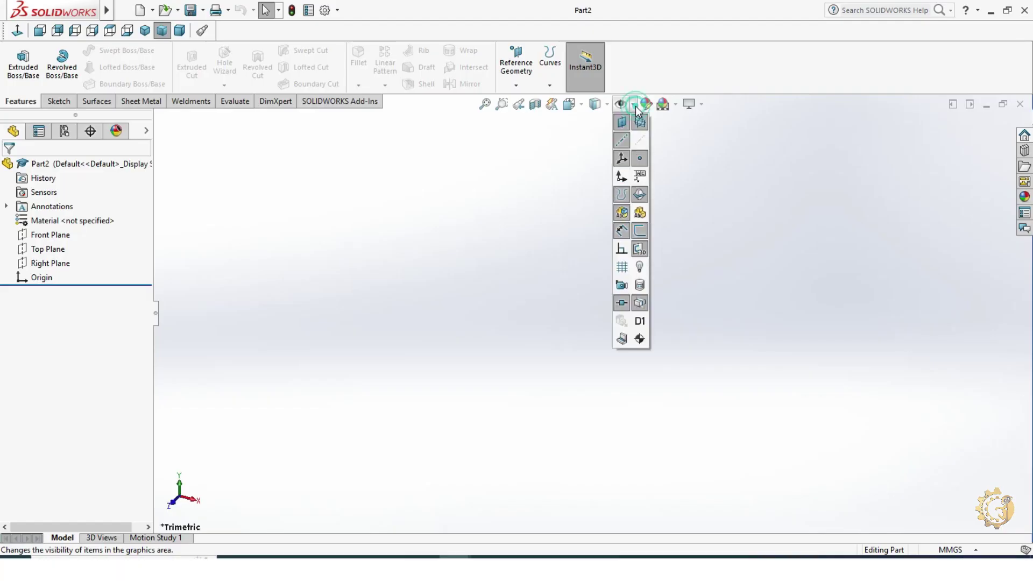
click(380, 314)
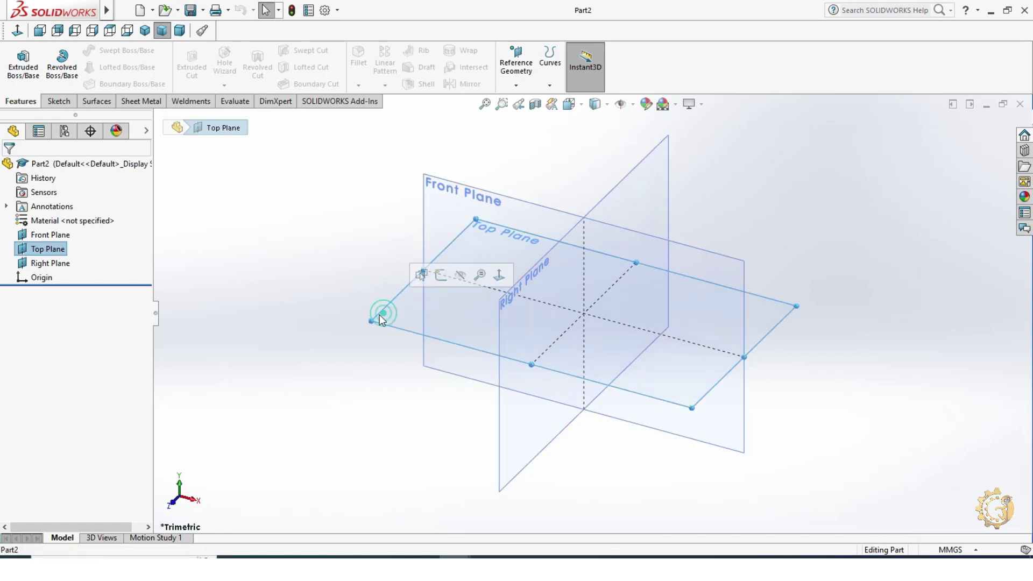
click(58, 101)
click(18, 62)
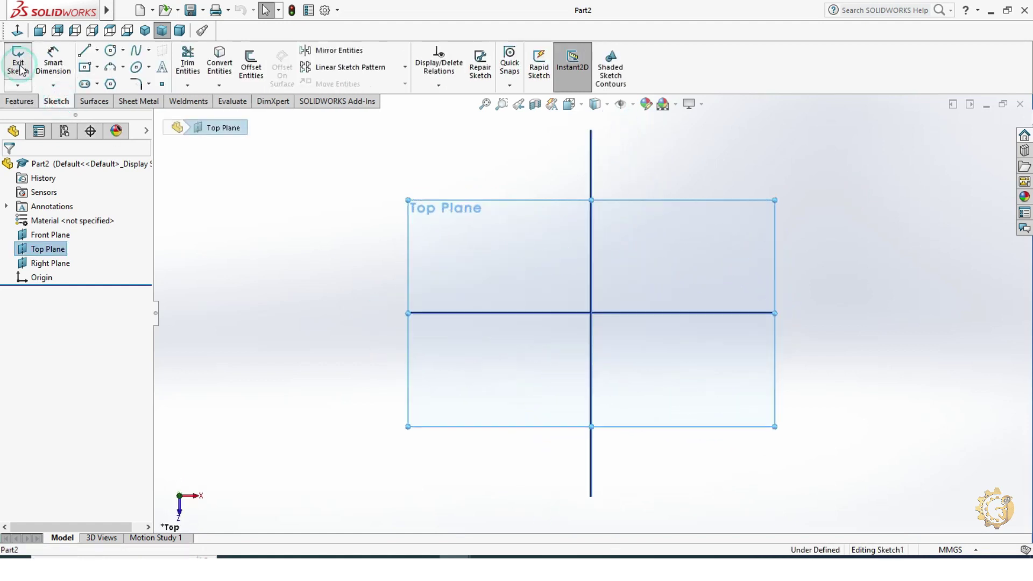
click(85, 66)
click(592, 313)
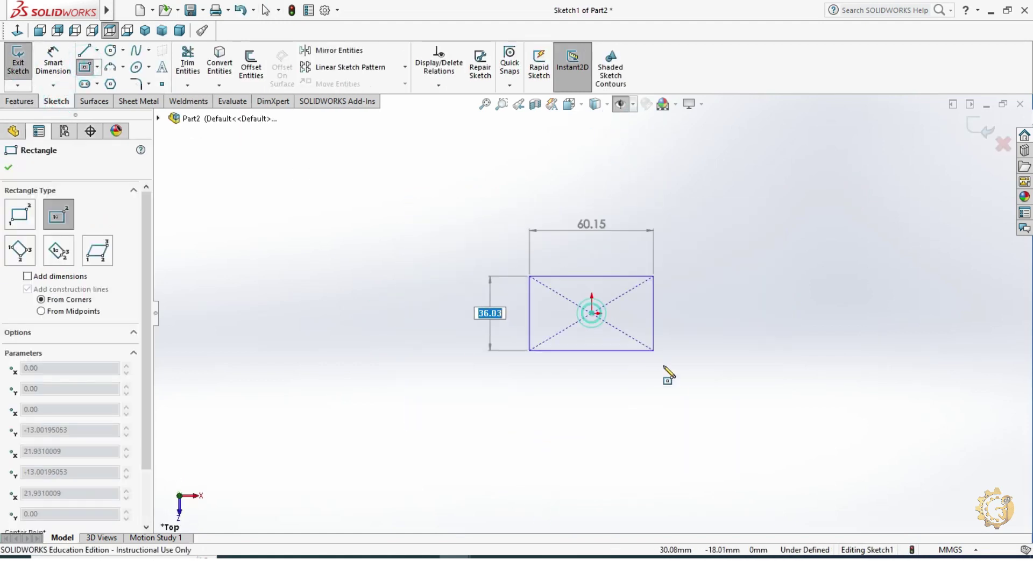
click(680, 387)
key(Escape)
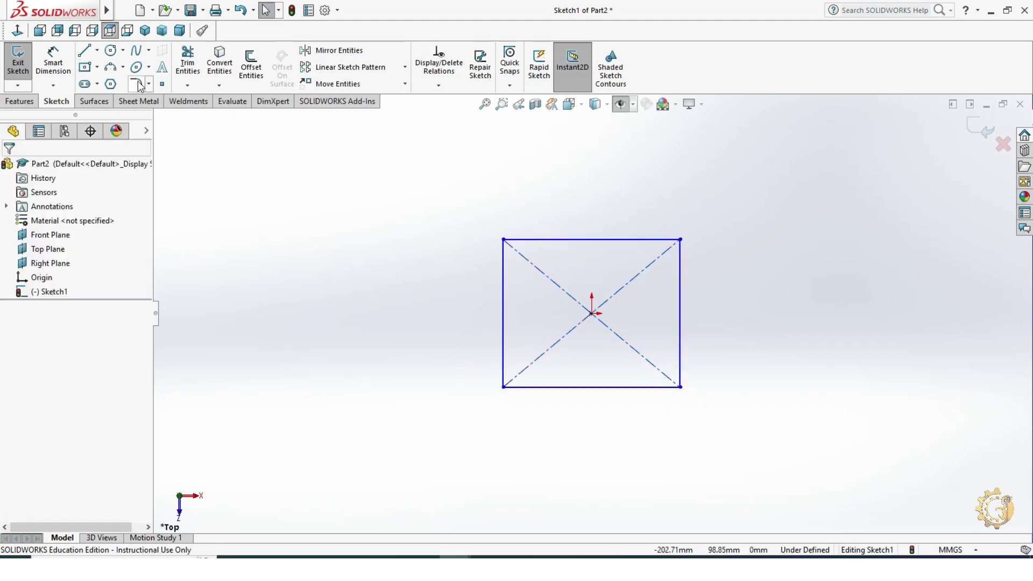
Step: Dimension the rectangle 60 mm wide and 44 mm high
click(64, 68)
click(603, 239)
click(602, 212)
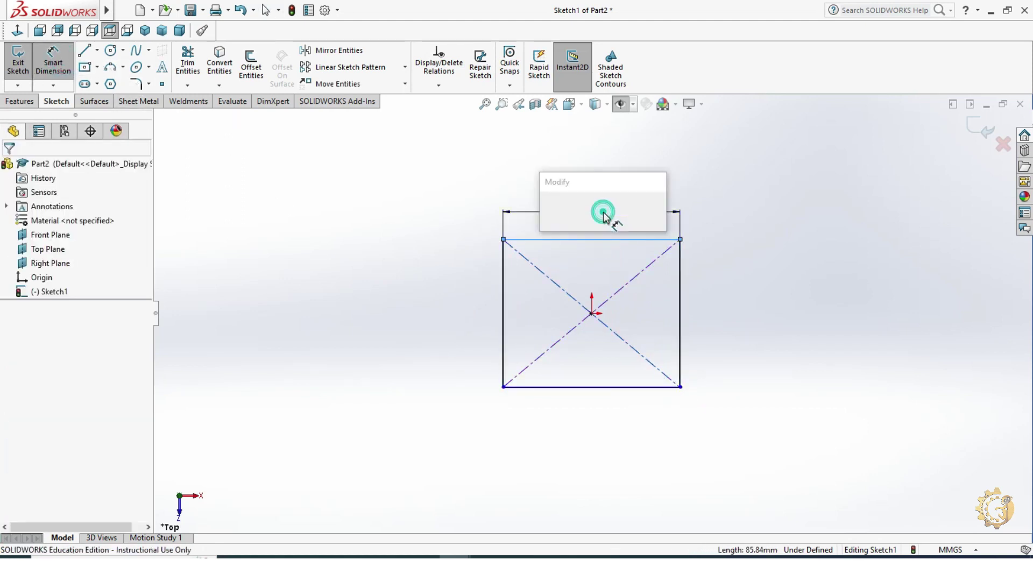
text(60)
key(Return)
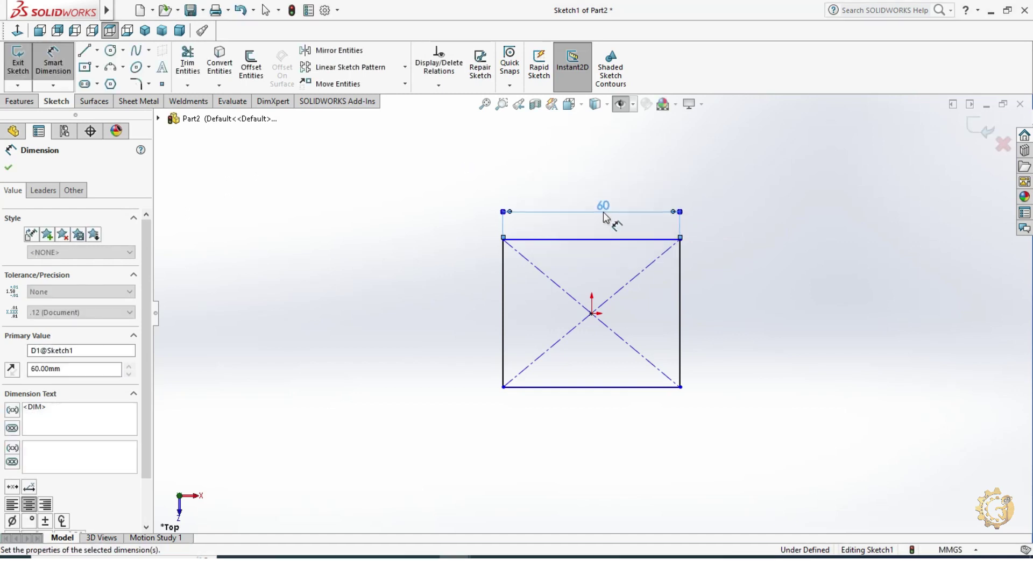
click(686, 310)
click(736, 315)
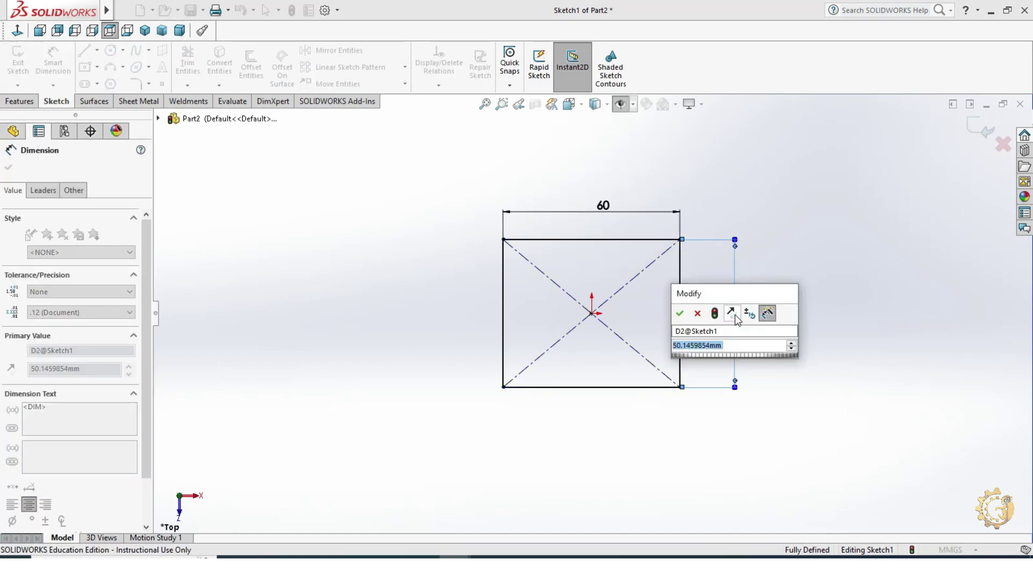
text(44)
key(Return)
key(Escape)
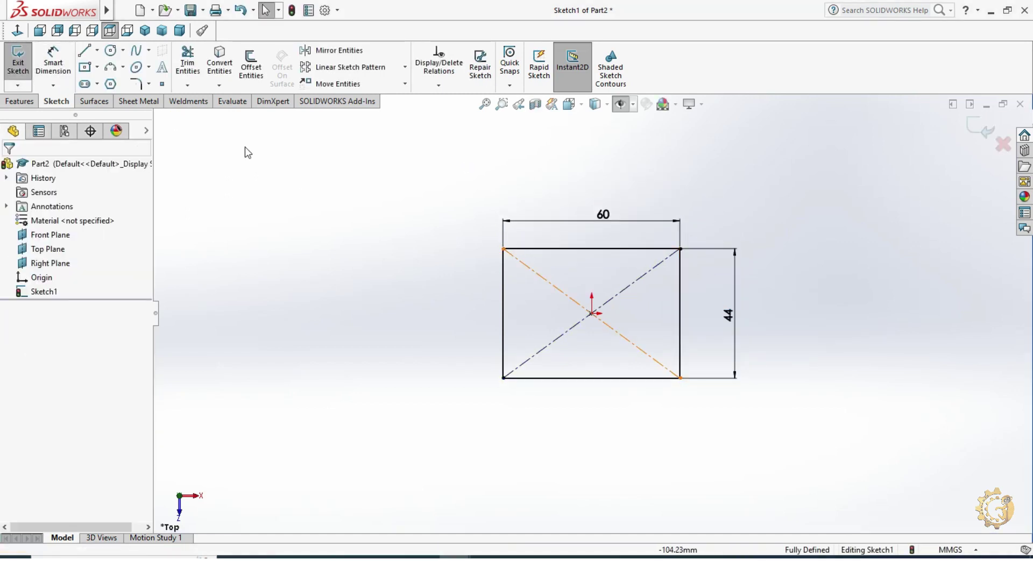
Step: Round all four rectangle corners with a 4 mm sketch fillet
click(140, 85)
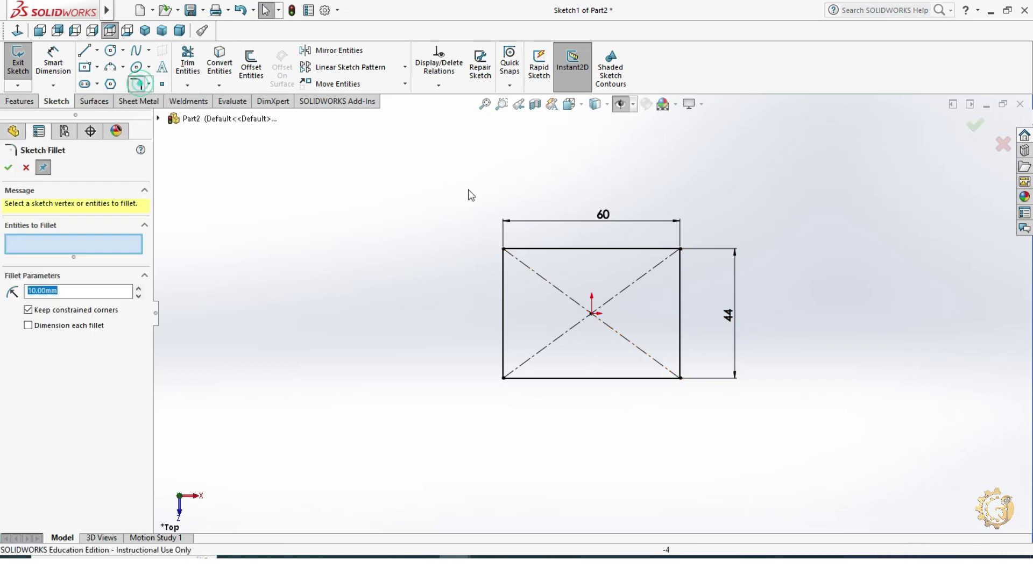
click(504, 250)
click(681, 250)
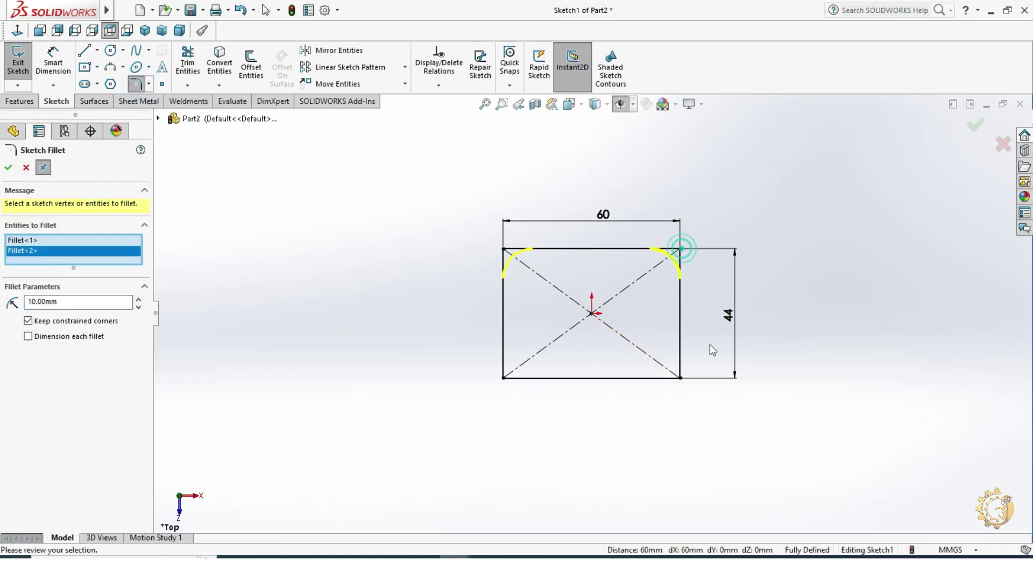
click(681, 378)
click(504, 379)
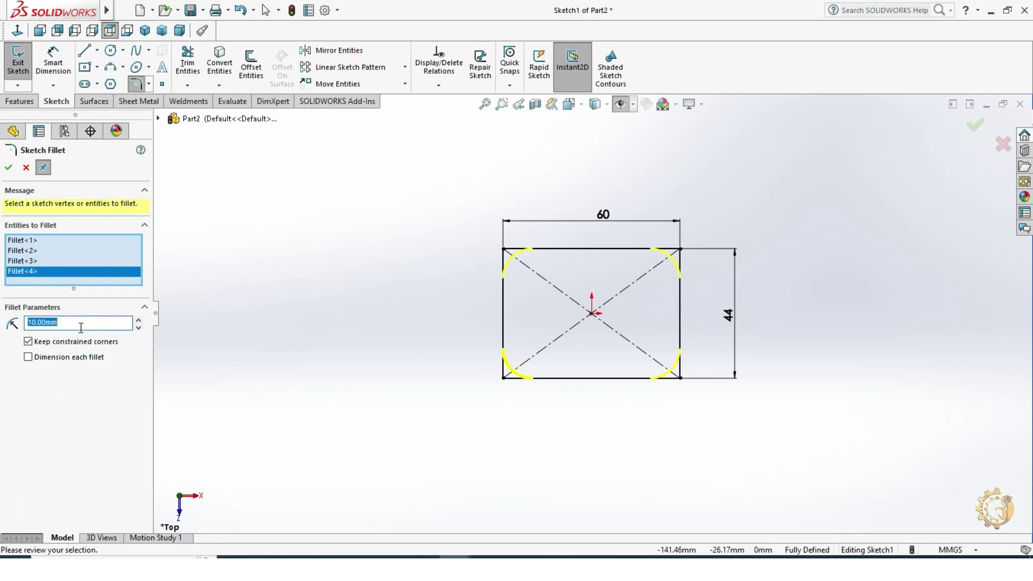
click(264, 288)
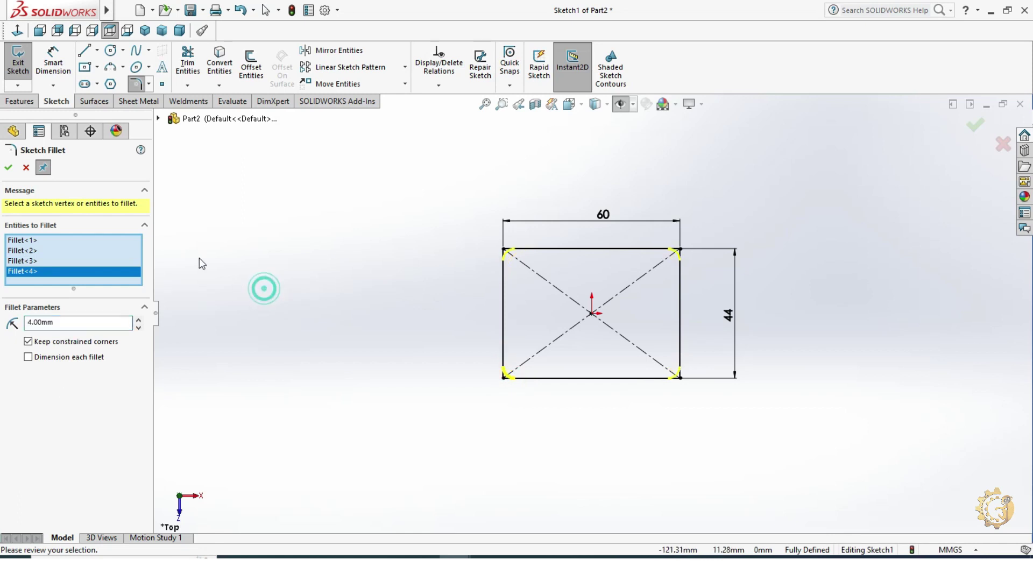
click(10, 167)
click(13, 167)
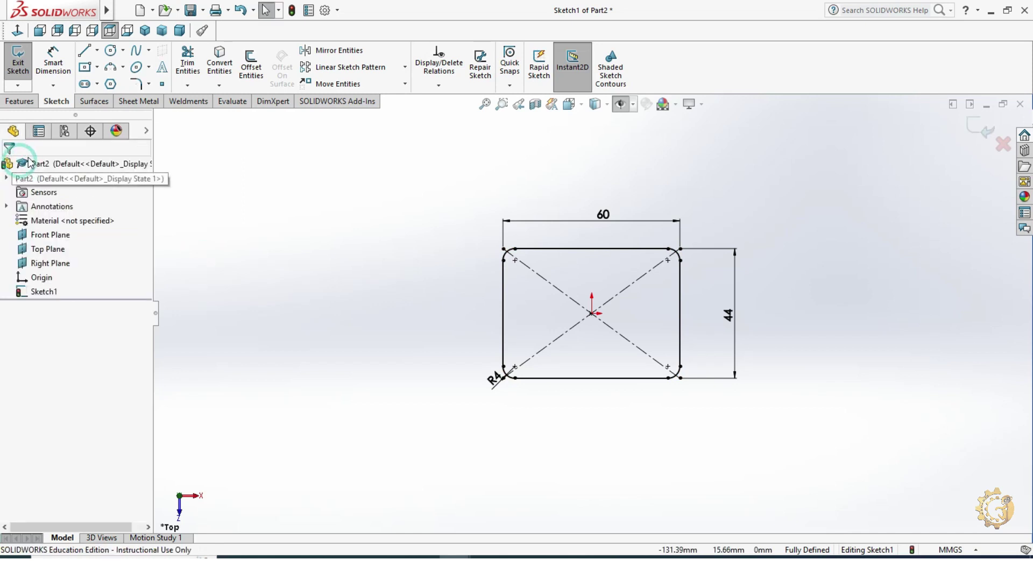
Step: Offset the rounded outline 3 mm inward
click(242, 72)
click(537, 250)
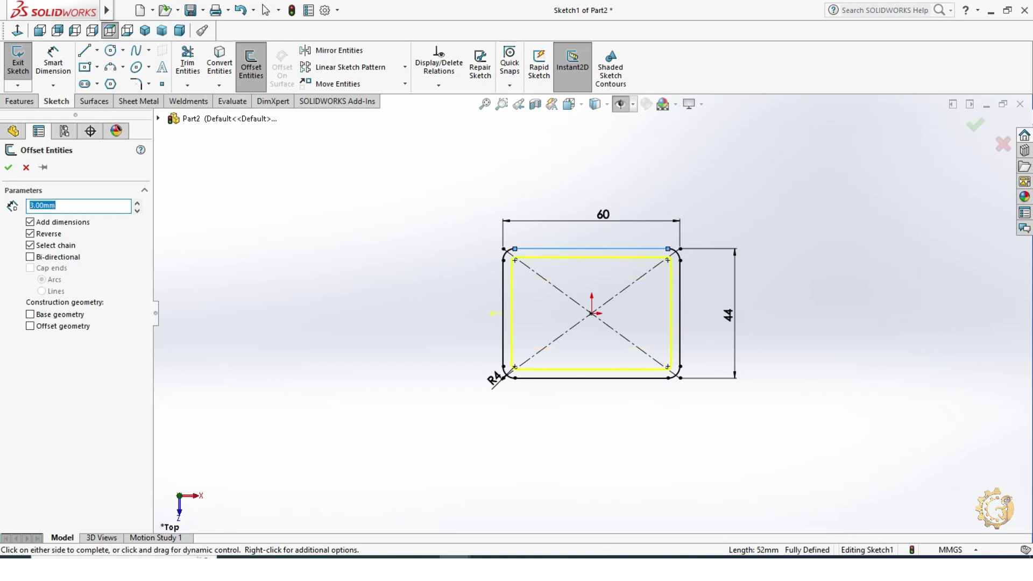
click(9, 167)
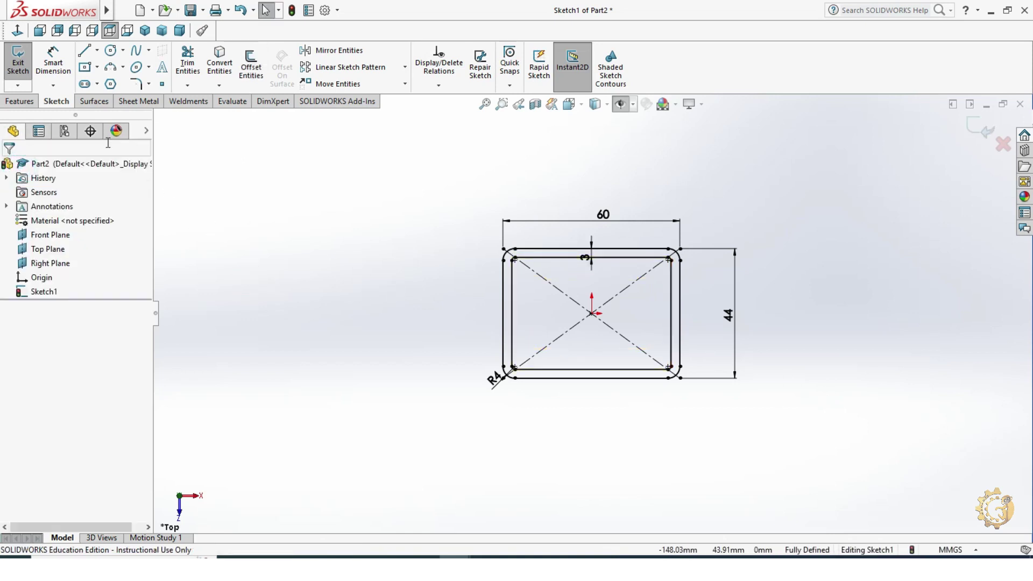
Step: Extrude the wall profile 20 mm as Boss-Extrude1, an open rounded-corner frame
click(29, 103)
click(23, 63)
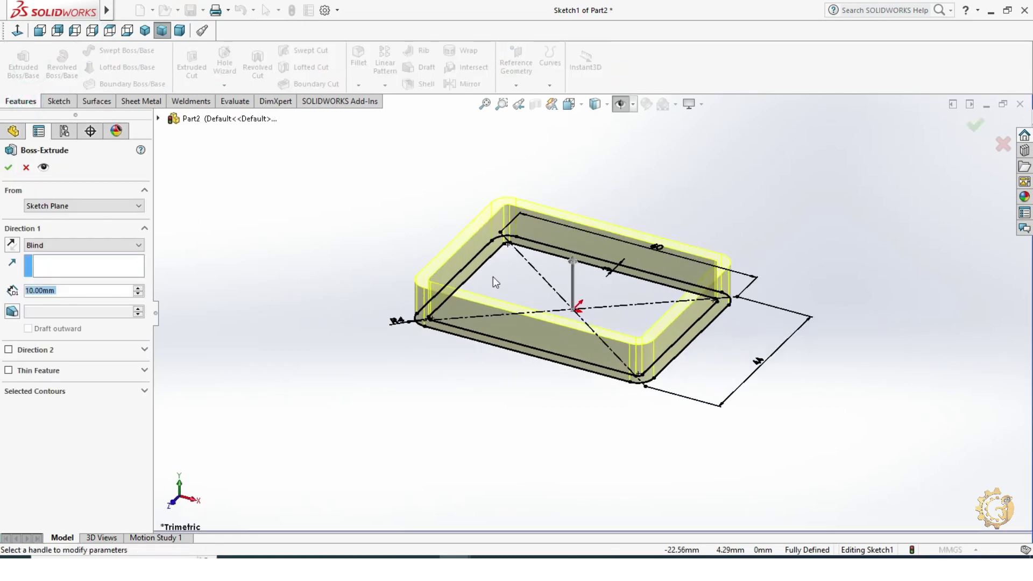
middle_drag(468, 384, 521, 370)
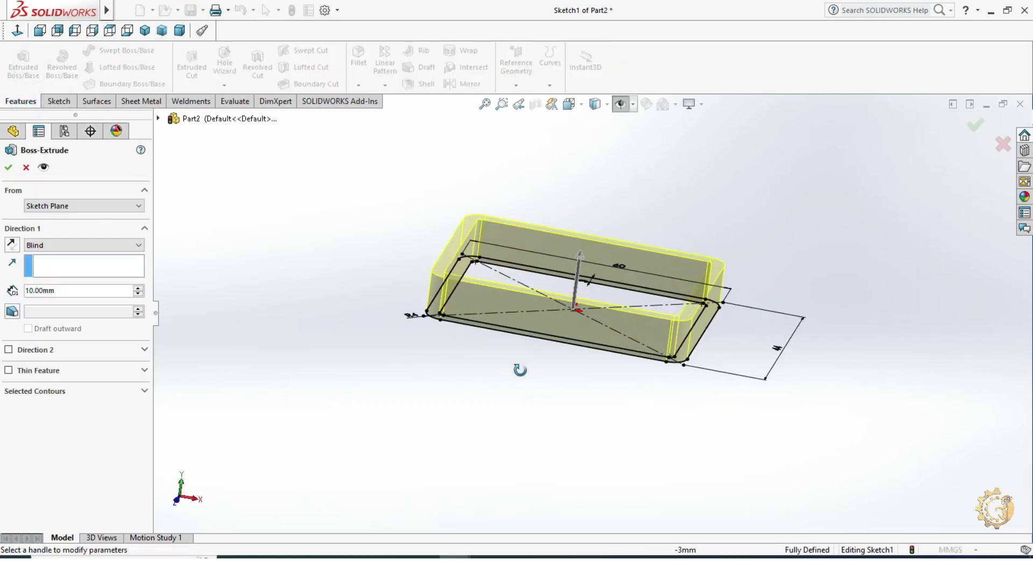
text(20)
key(Return)
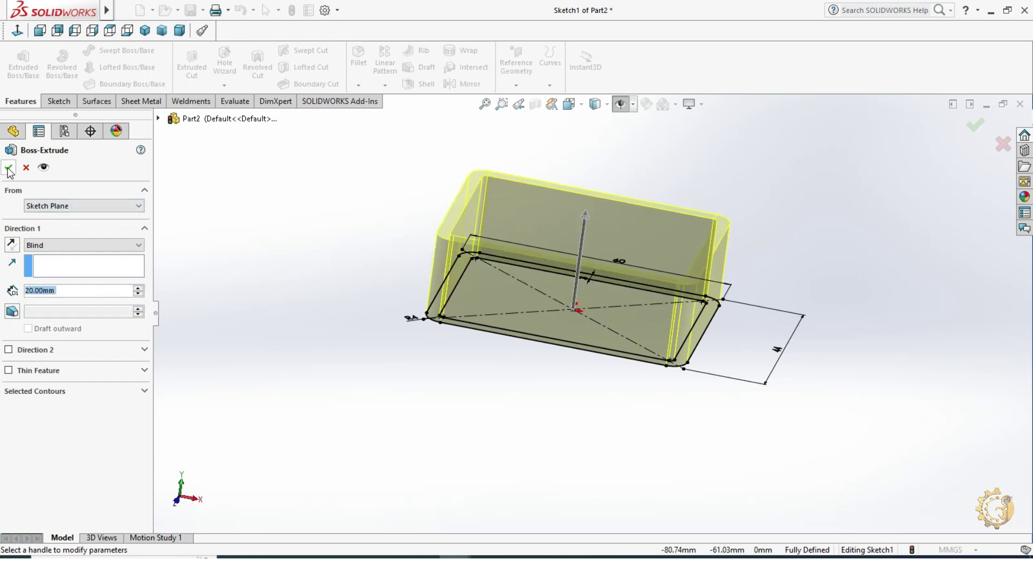
click(8, 169)
middle_drag(400, 363, 440, 284)
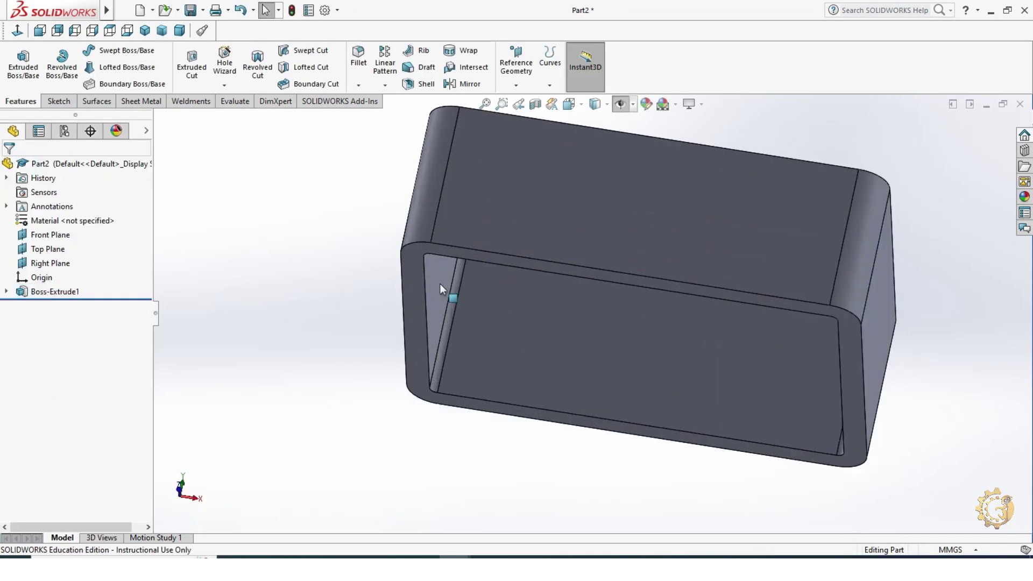
Step: Sketch on the frame's end face and extrude it 3 mm reversed to form a floor
click(416, 269)
click(56, 101)
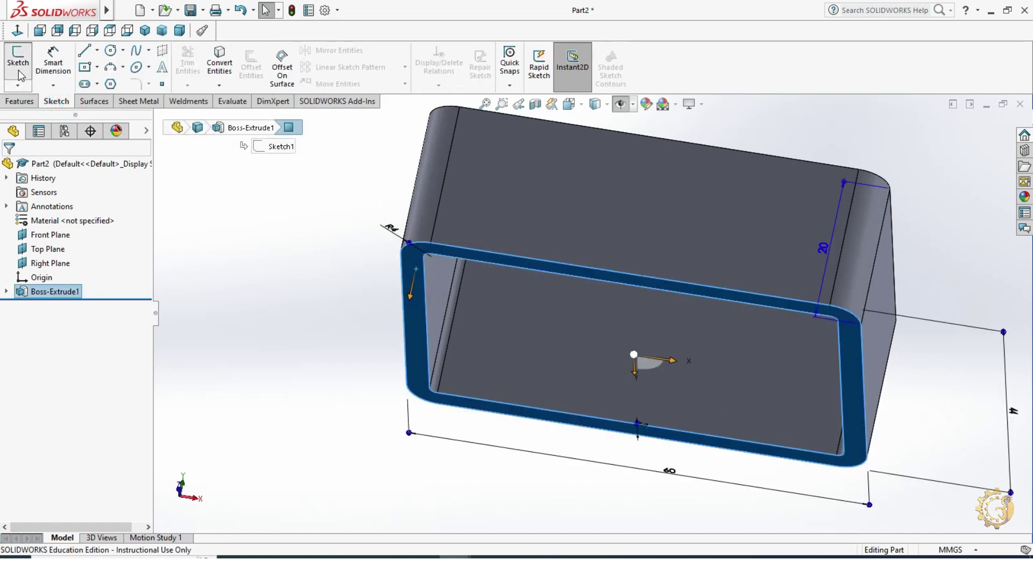
click(21, 75)
click(20, 101)
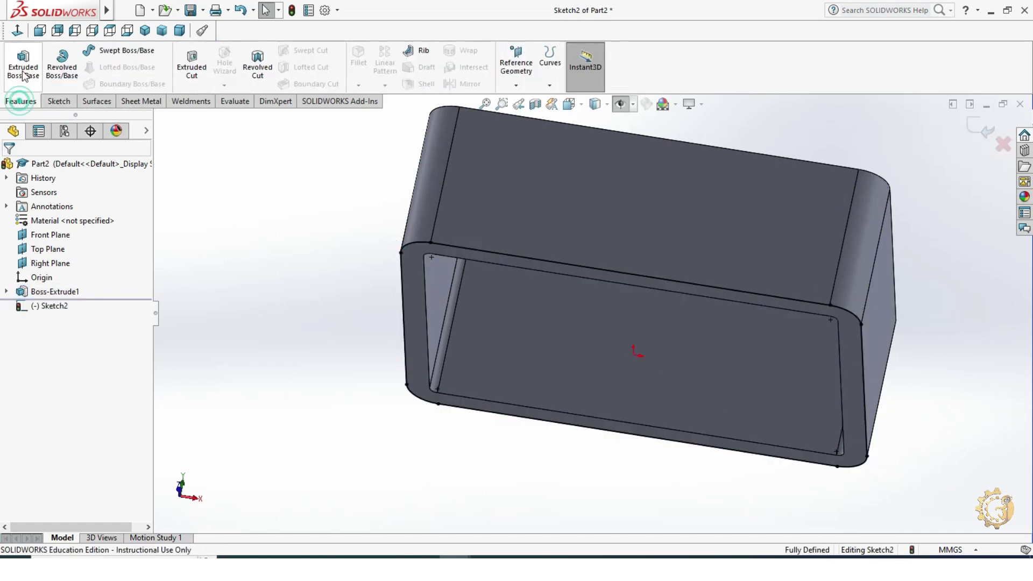
click(23, 74)
text(3)
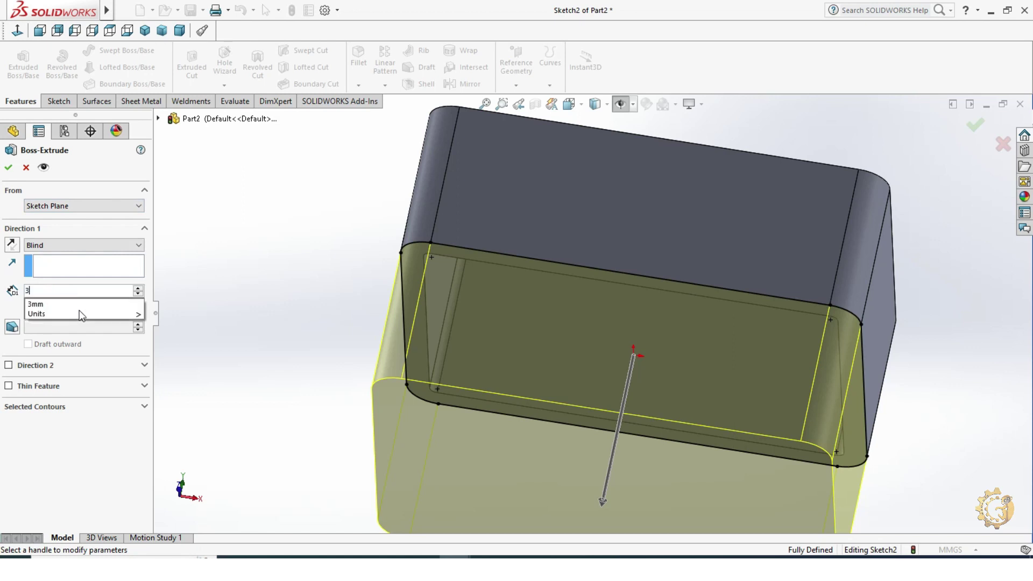
key(Return)
click(12, 245)
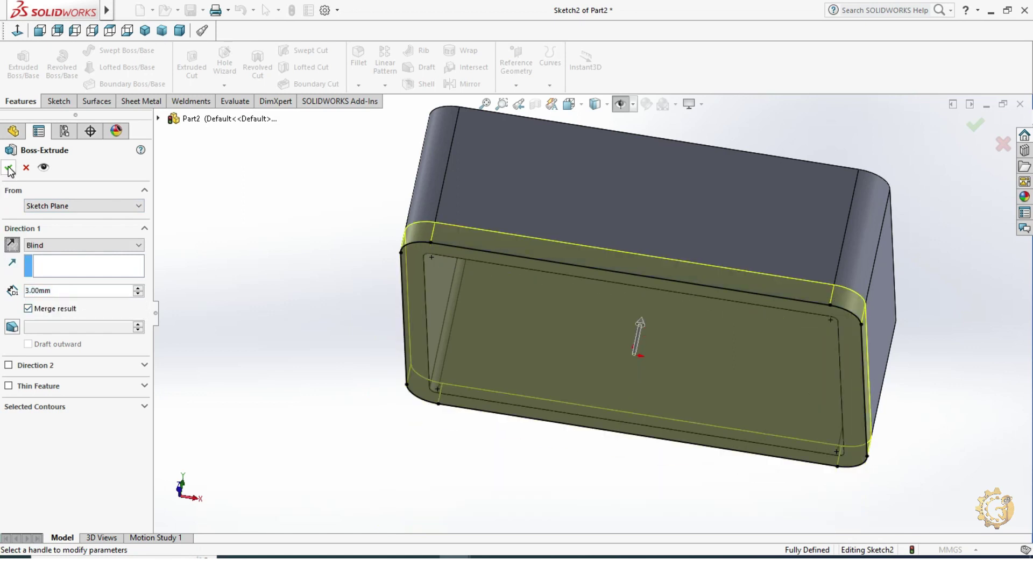
click(9, 168)
key(ctrl+7)
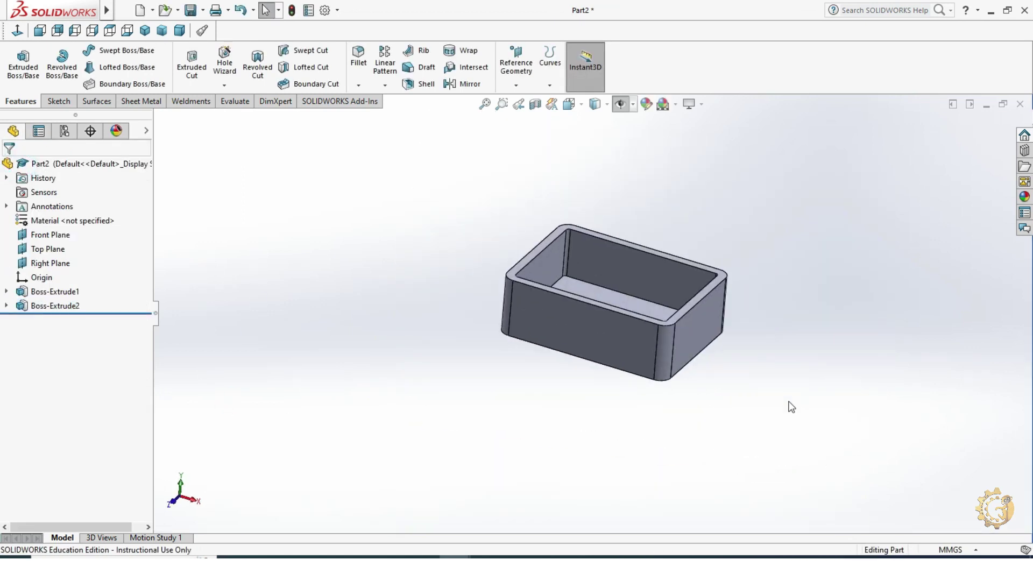
Step: Sketch a Ø20 circle centred on the top edge of the box's front side face
click(683, 362)
click(53, 101)
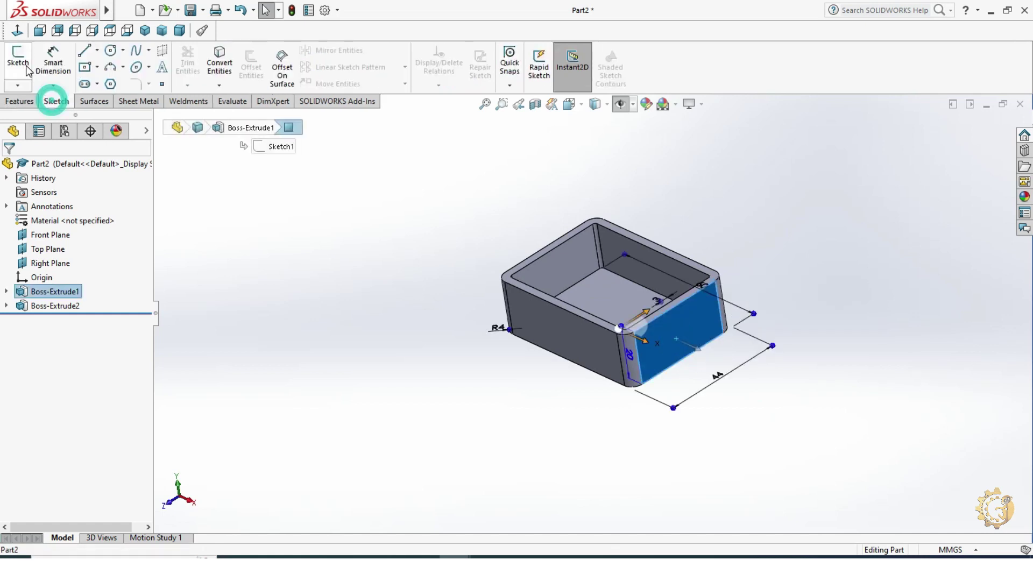
click(26, 67)
click(111, 50)
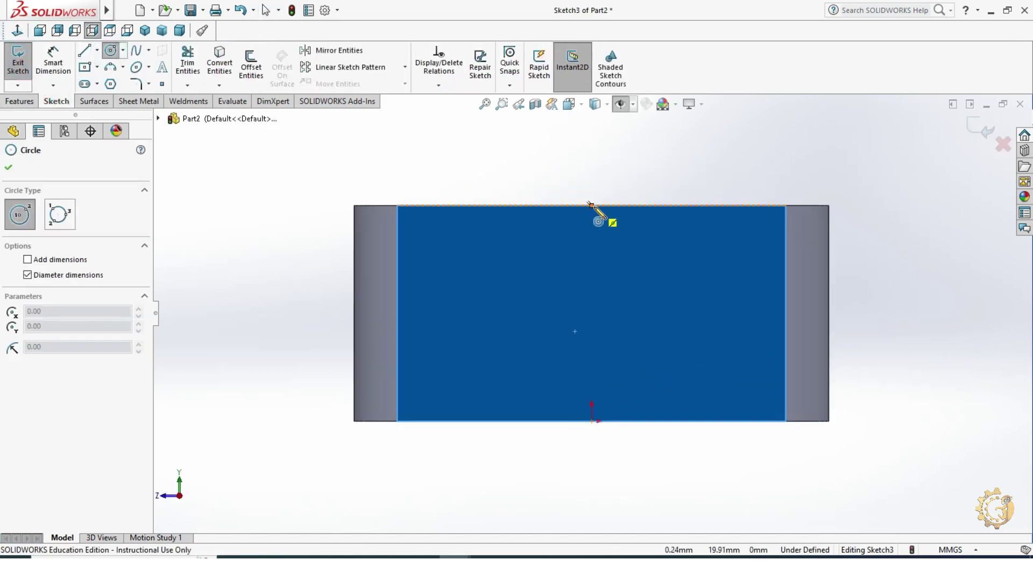
click(592, 206)
click(649, 264)
key(Escape)
click(64, 67)
click(663, 164)
click(754, 119)
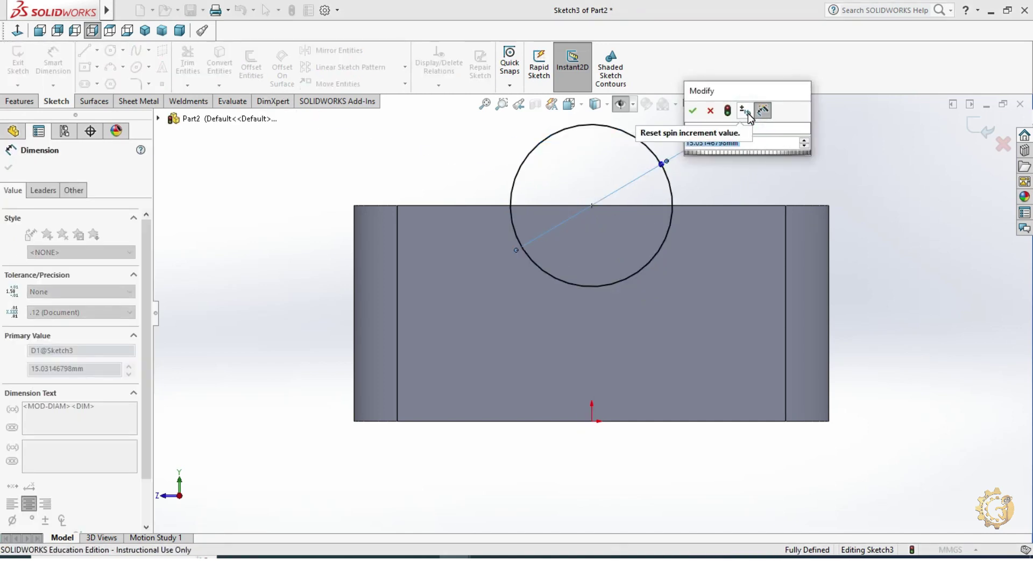
text(20)
key(Return)
key(Escape)
key(f)
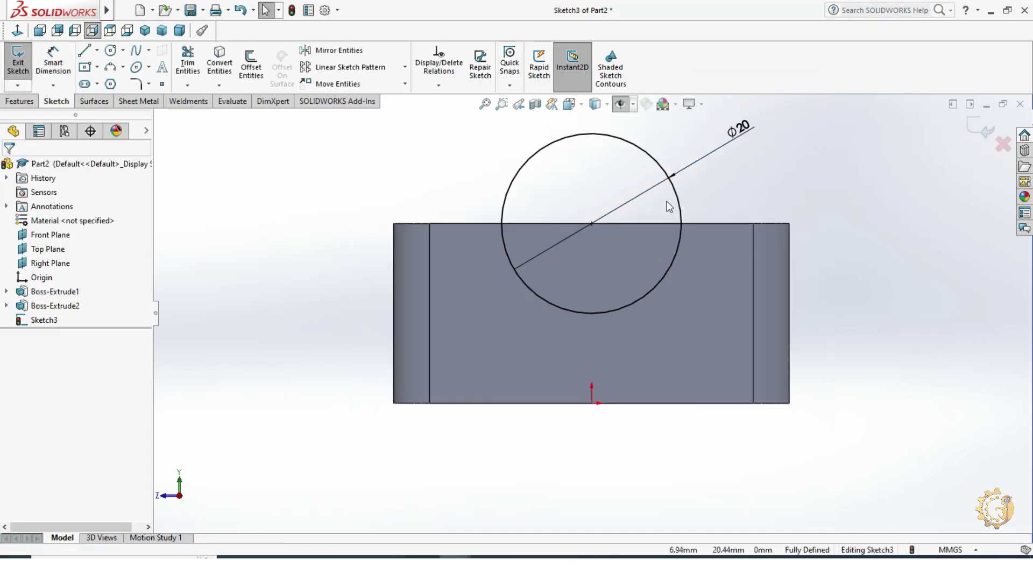
Step: Extrude the circle 20 mm mid-plane into a cylinder, Boss-Extrude3
click(19, 101)
click(23, 65)
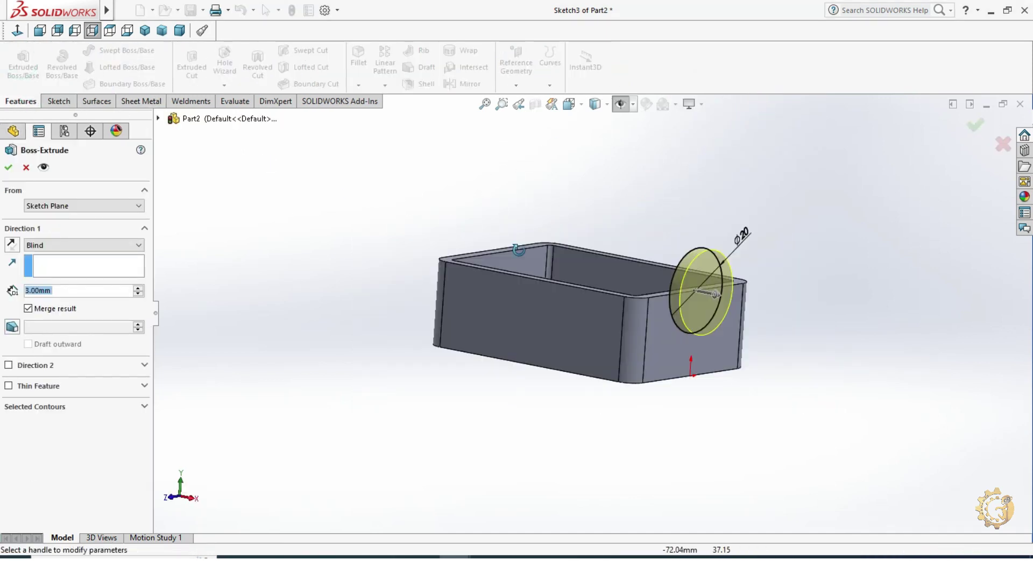
click(125, 246)
click(115, 306)
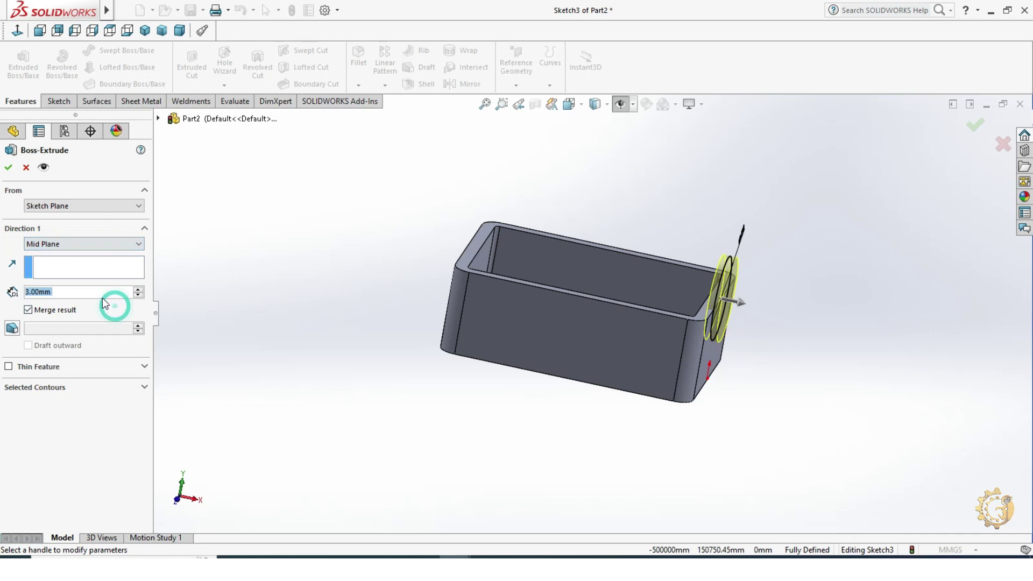
text(20)
key(Return)
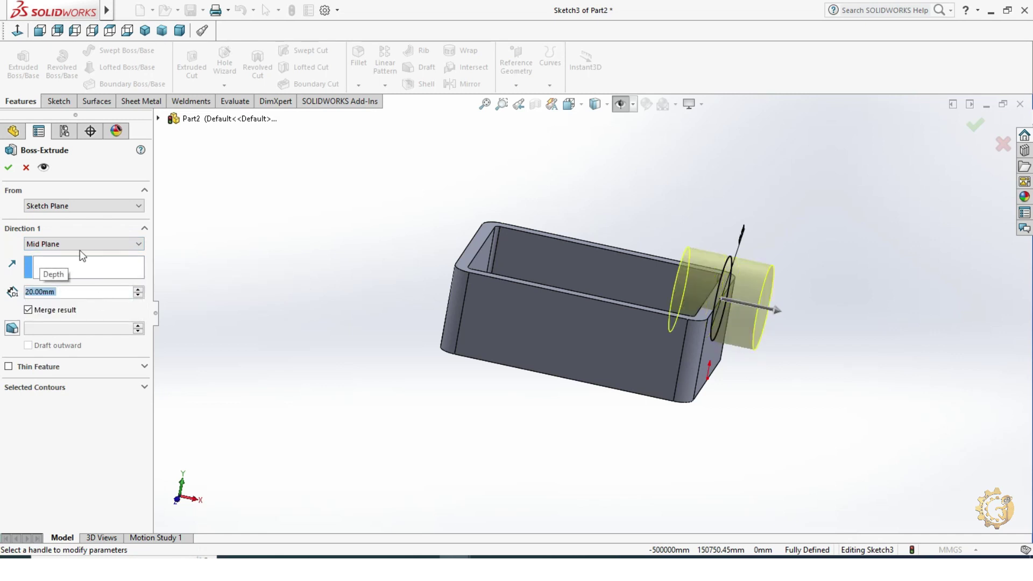
click(6, 168)
mouse_move(249, 277)
middle_down()
mouse_move(466, 341)
mouse_move(529, 309)
middle_up()
click(552, 306)
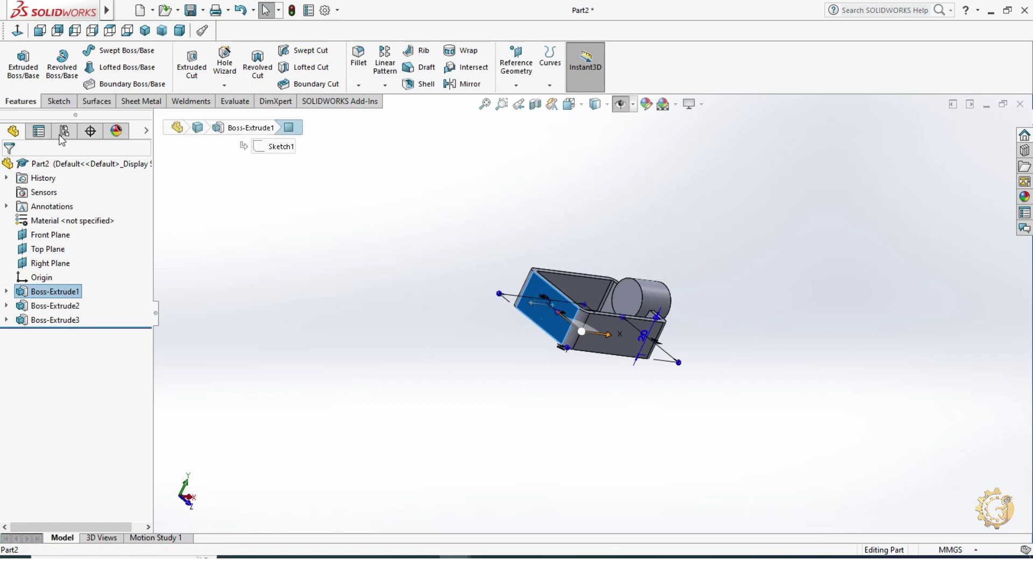
Step: Start a sketch on the opposite end face and draw a circle centred on its top edge
click(59, 102)
click(18, 60)
click(111, 50)
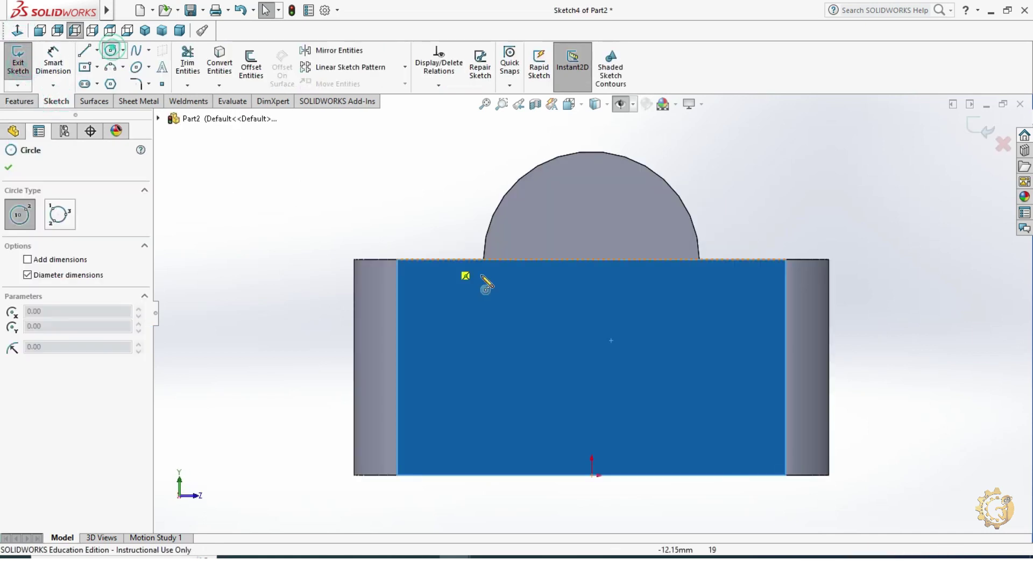
click(591, 259)
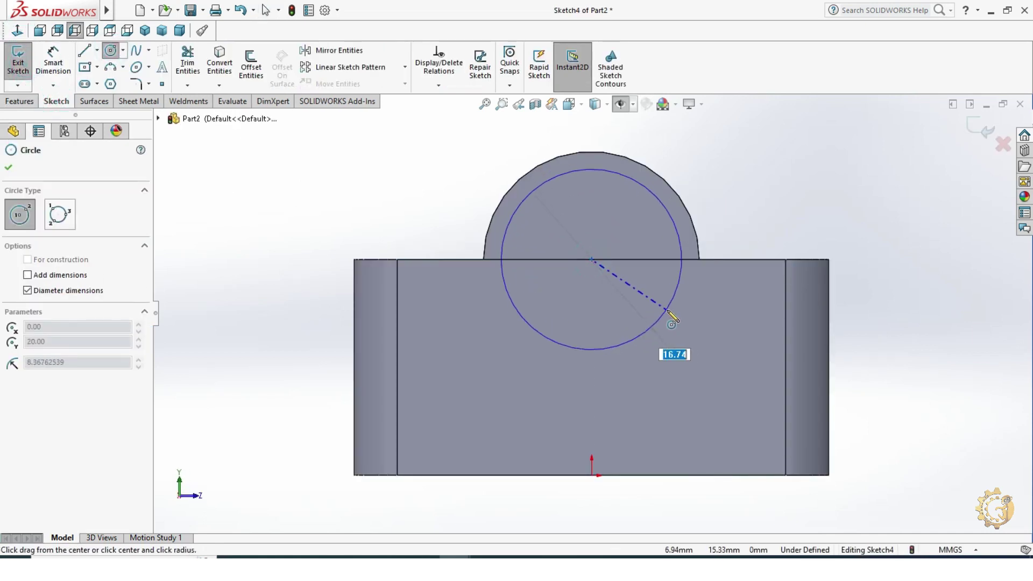
click(679, 333)
key(Escape)
Step: Dimension the circle to a 20 mm diameter
click(57, 59)
click(684, 205)
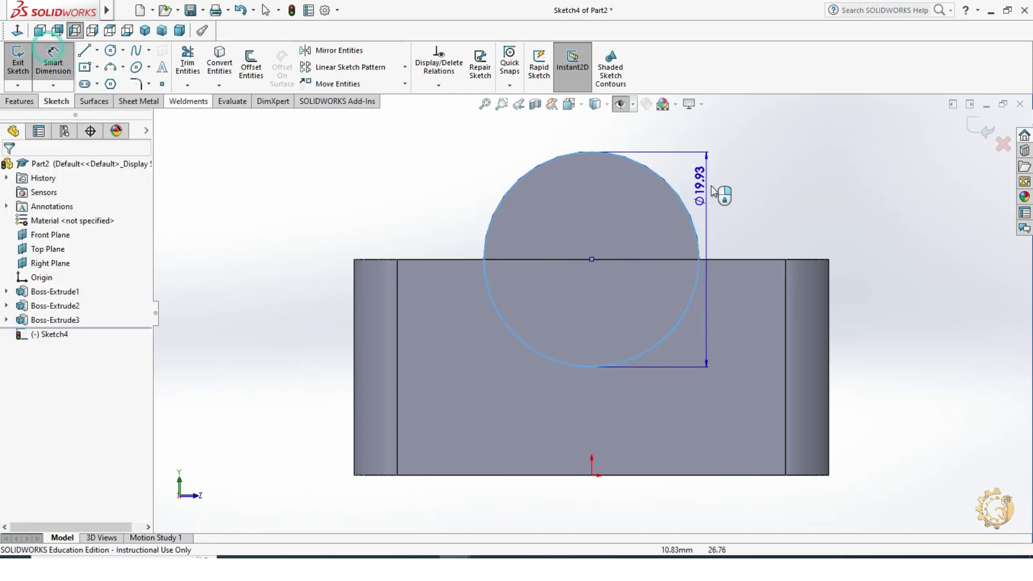
click(730, 139)
text(20)
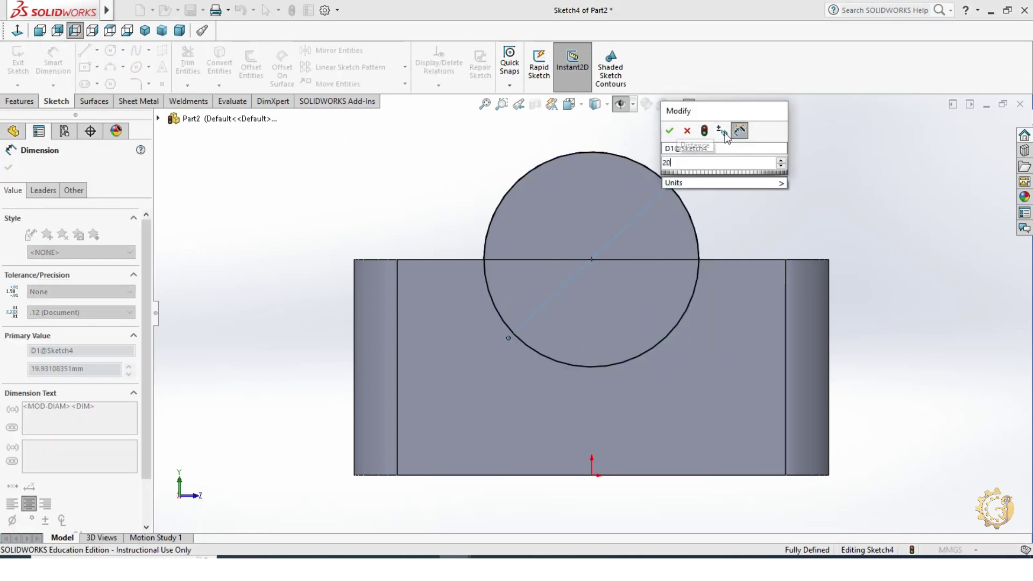
key(Return)
key(Escape)
scroll(867, 323, up, 3)
middle_drag(867, 322, 794, 367)
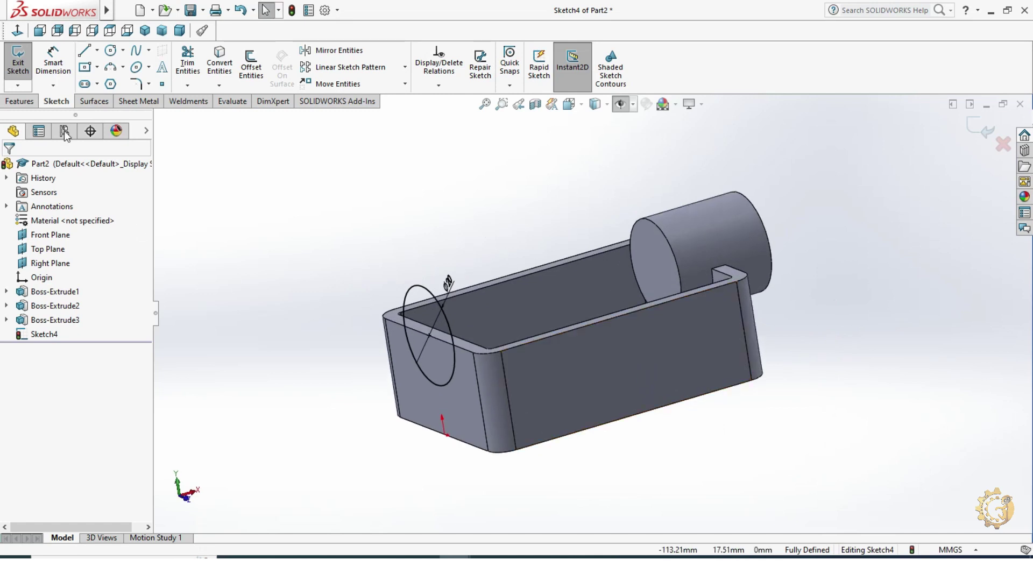
click(24, 102)
Step: Extrude Sketch4 mid-plane 20 mm into the second cylinder, Boss-Extrude4
click(37, 78)
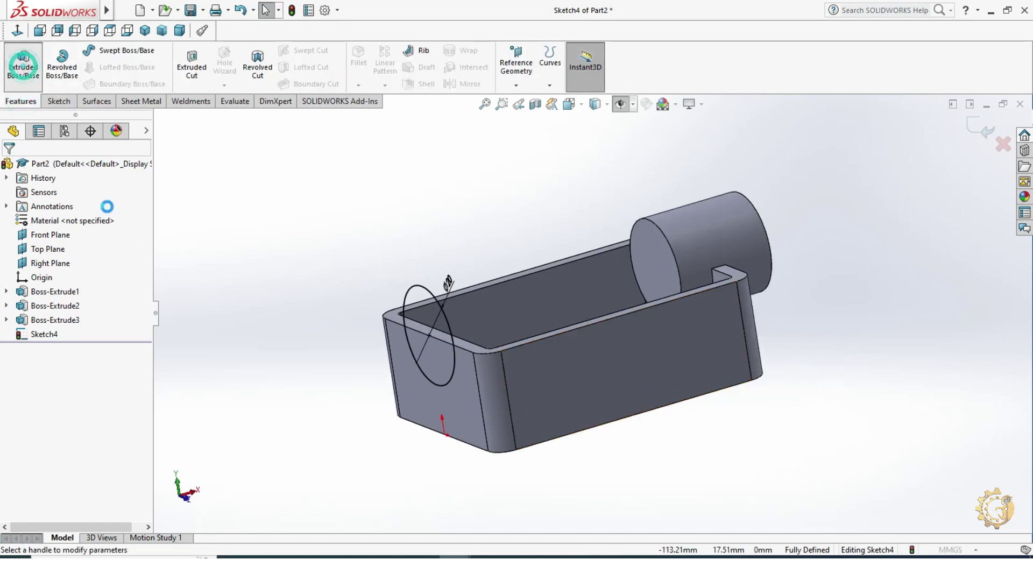
click(84, 243)
click(88, 308)
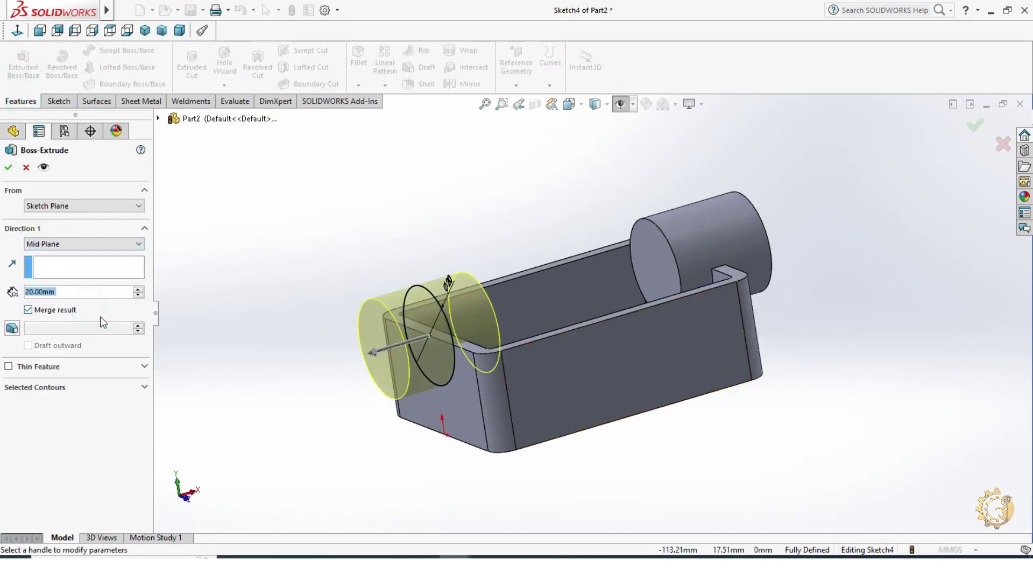
click(9, 167)
mouse_move(330, 387)
middle_down()
mouse_move(768, 339)
mouse_move(791, 455)
mouse_move(770, 487)
mouse_move(648, 448)
middle_up()
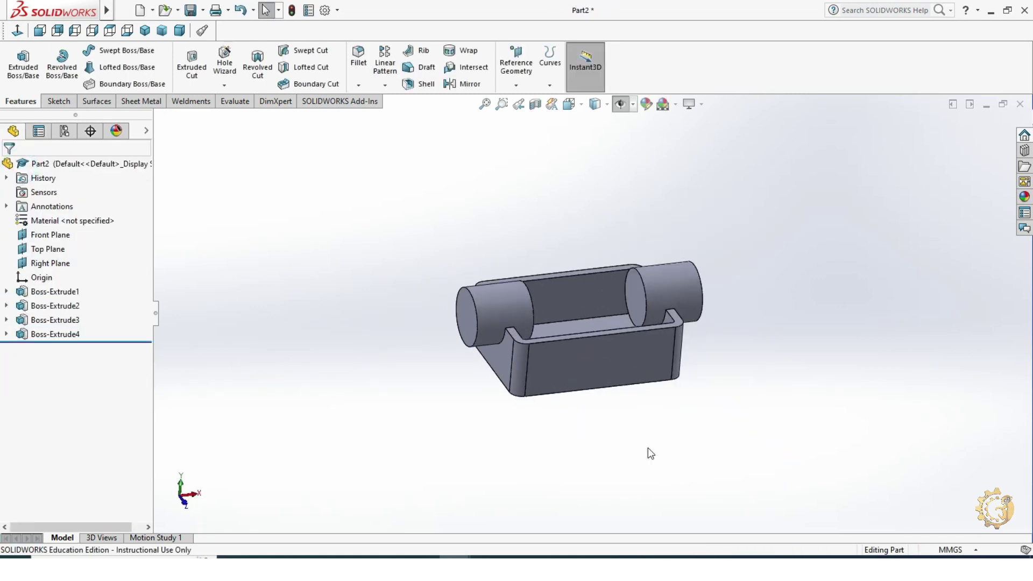
click(470, 318)
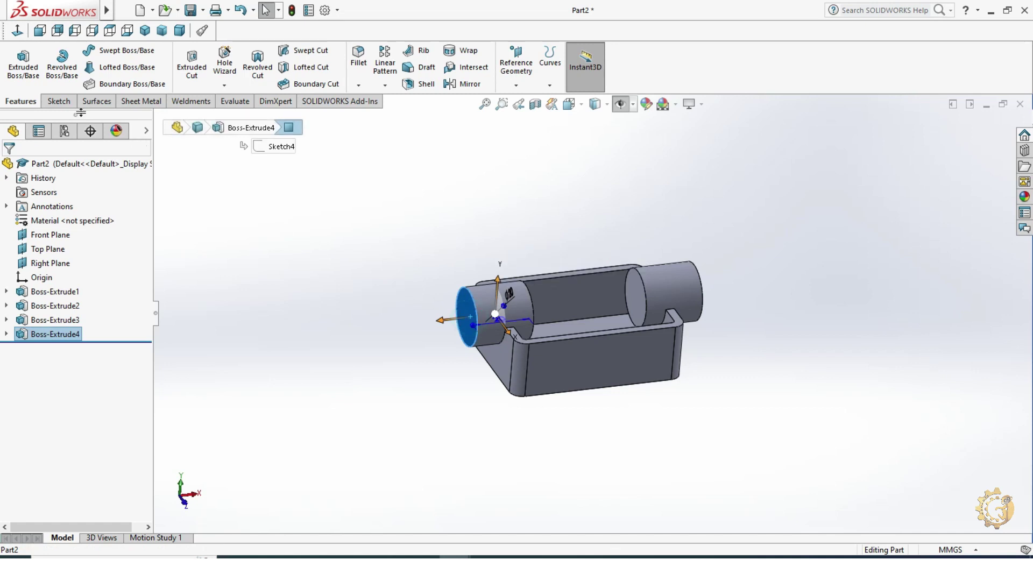
Step: Start a sketch on the cylinder's end face with a vertical centerline through the circle
click(54, 101)
click(18, 60)
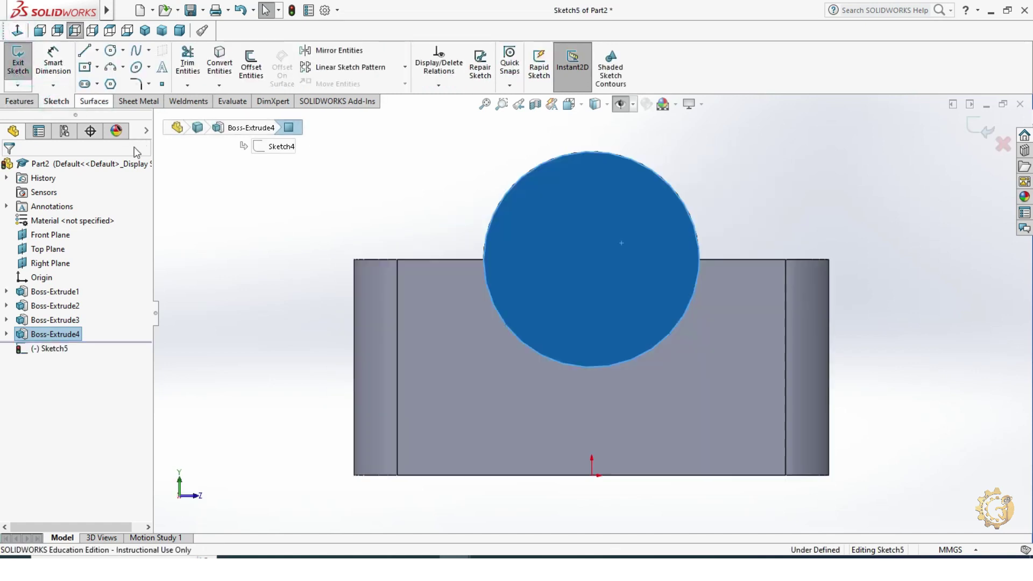
click(97, 50)
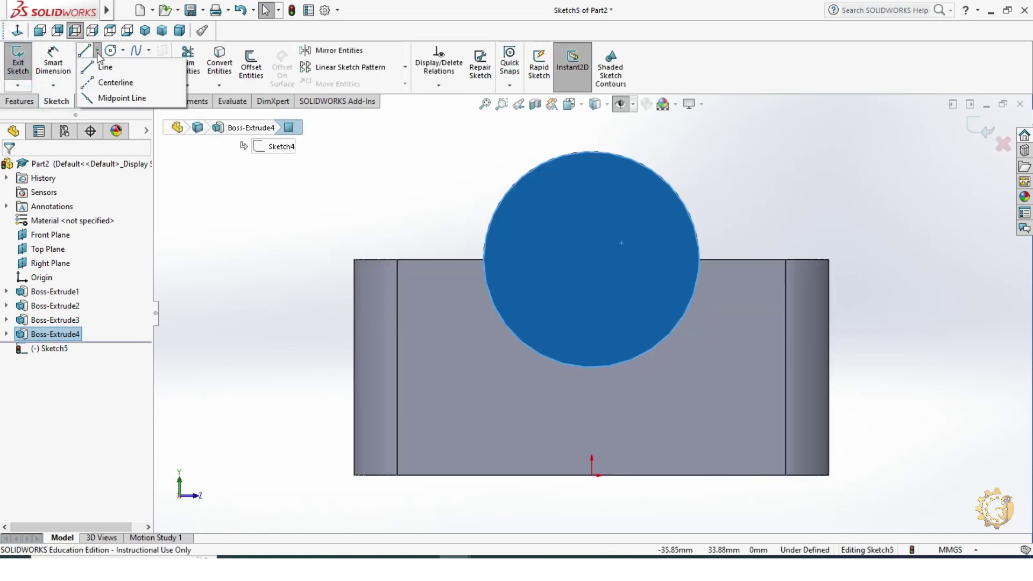
click(115, 83)
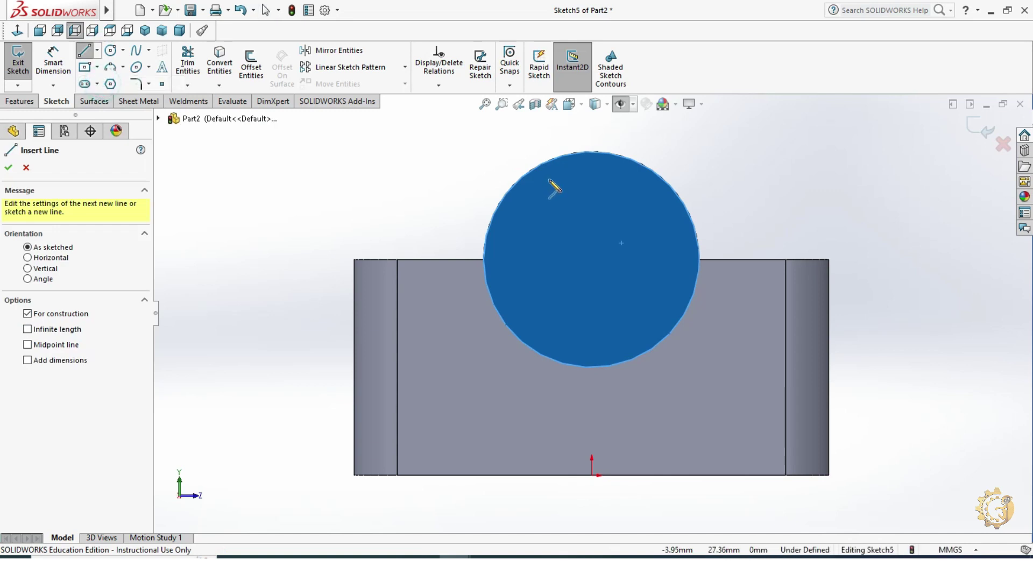
click(592, 152)
click(592, 368)
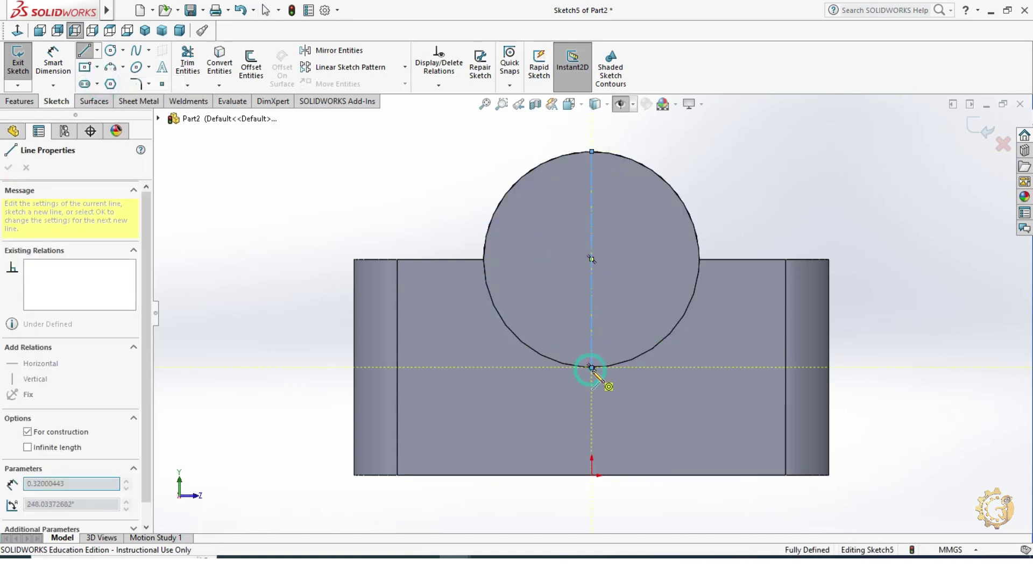
key(Escape)
Step: Draw a center rectangle centred on the circle's centre
click(86, 68)
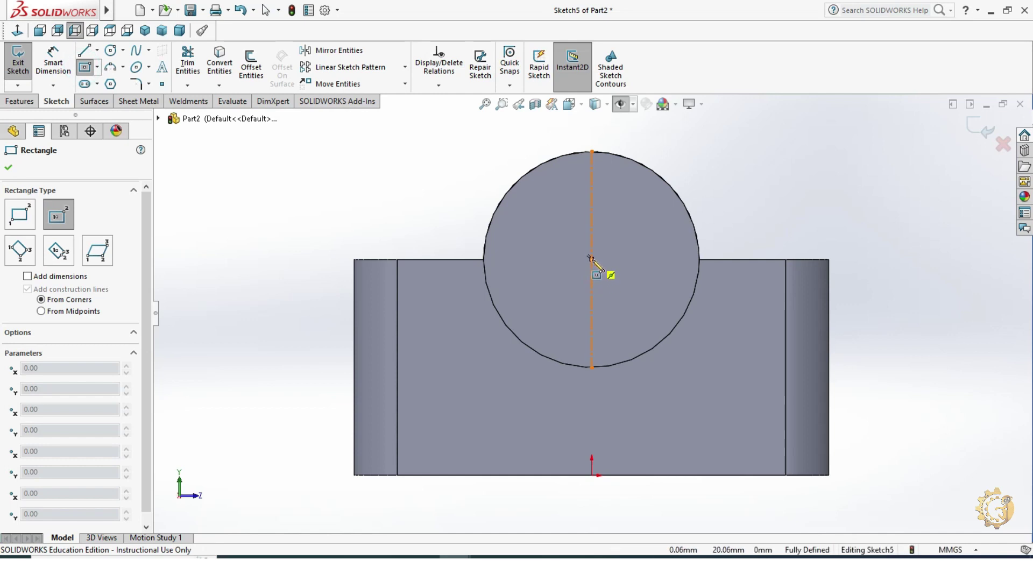
click(592, 261)
scroll(592, 260, up, 1)
click(706, 385)
key(Escape)
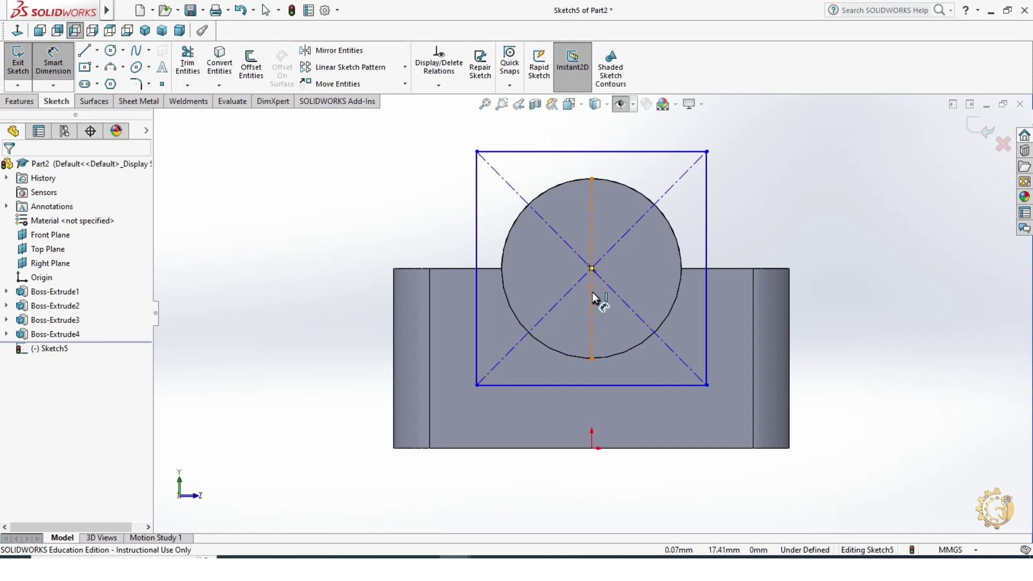
Step: Dimension the rectangle 55 high and 58 wide
click(477, 230)
click(378, 237)
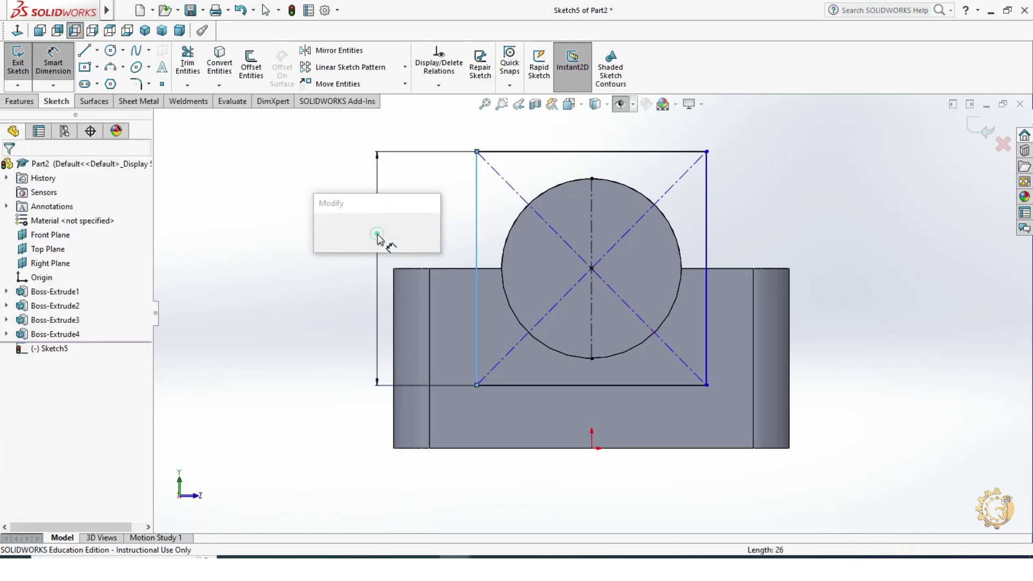
text(55)
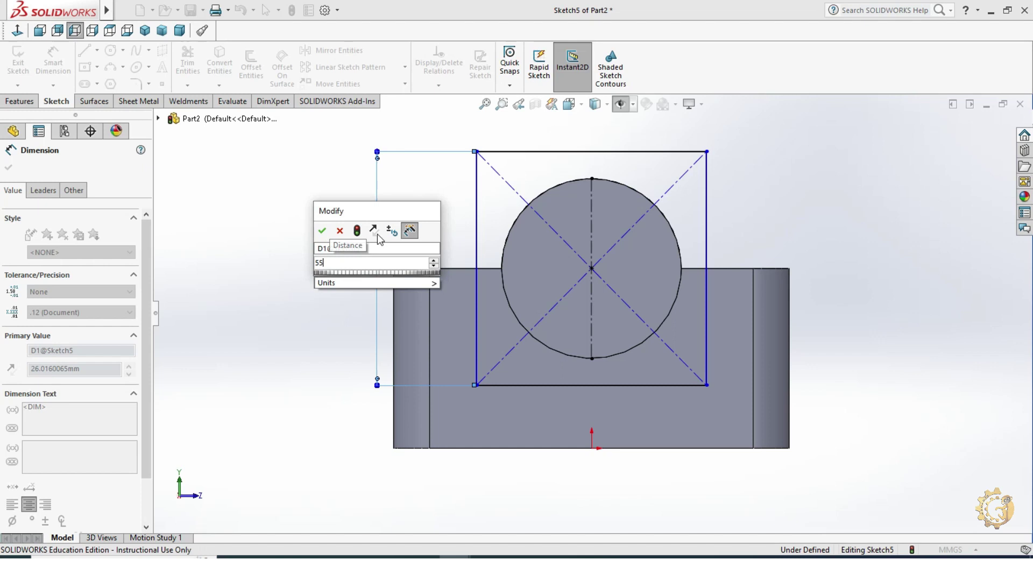
key(Return)
key(Escape)
key(Return)
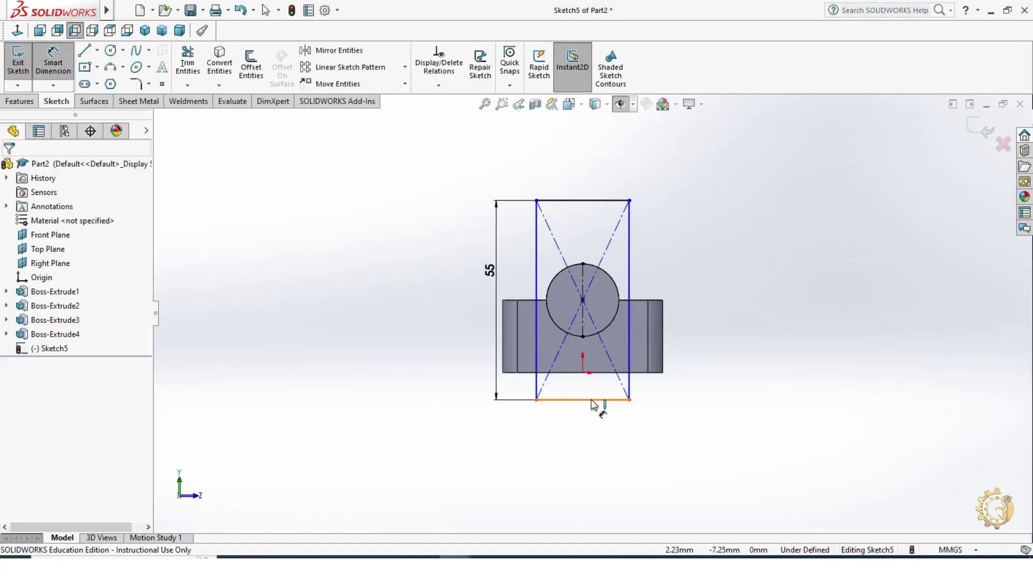
click(592, 401)
click(591, 455)
text(58)
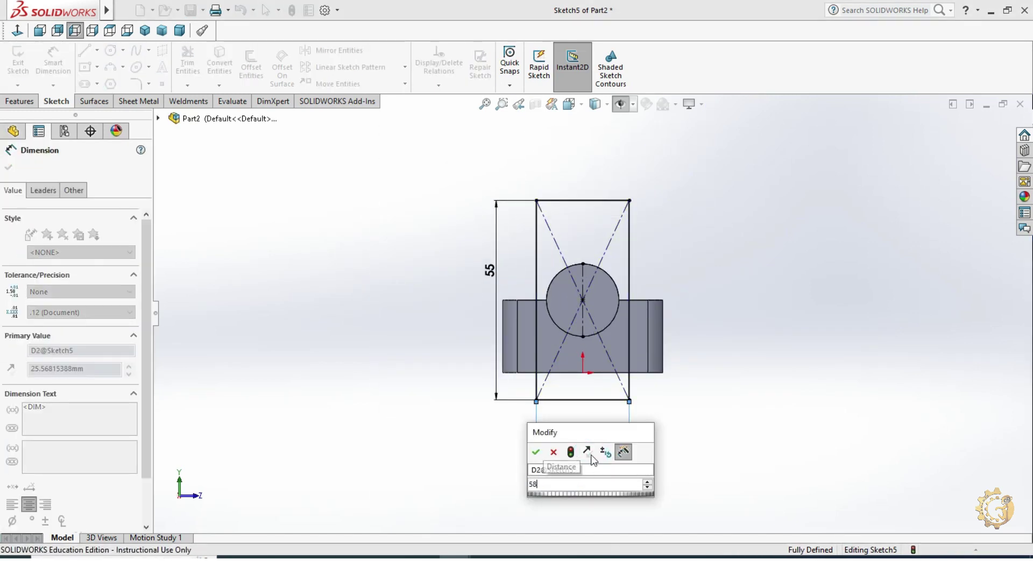
key(Return)
key(Escape)
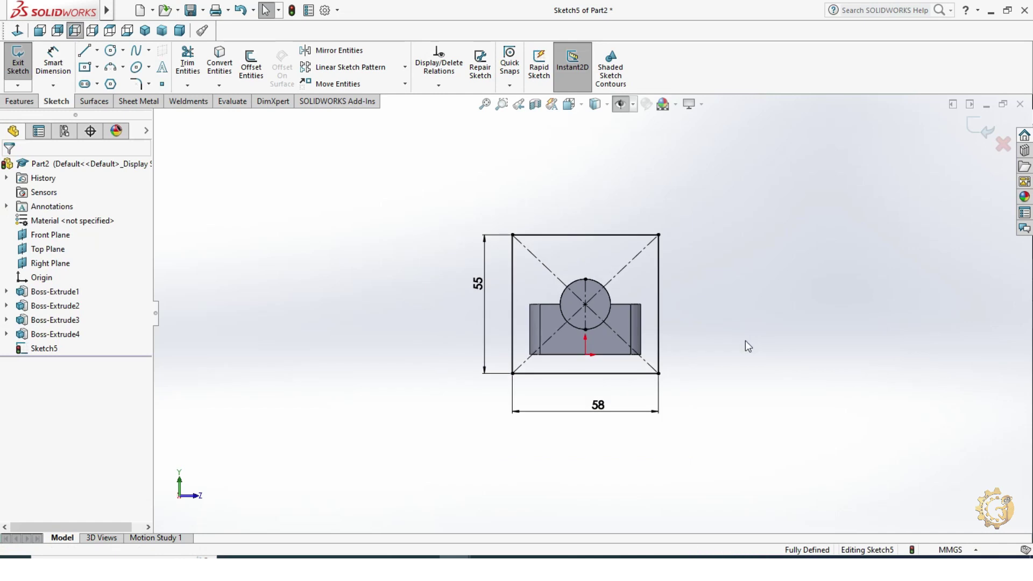
Step: Cap the rectangle's top with a three-point arc dimensioned to radius 40
click(111, 68)
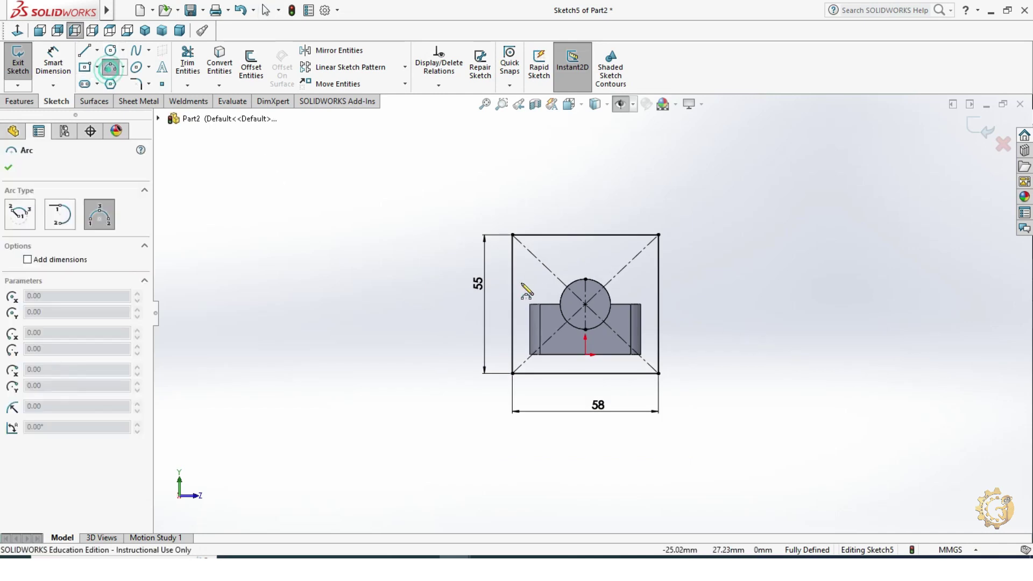
drag(512, 234, 659, 235)
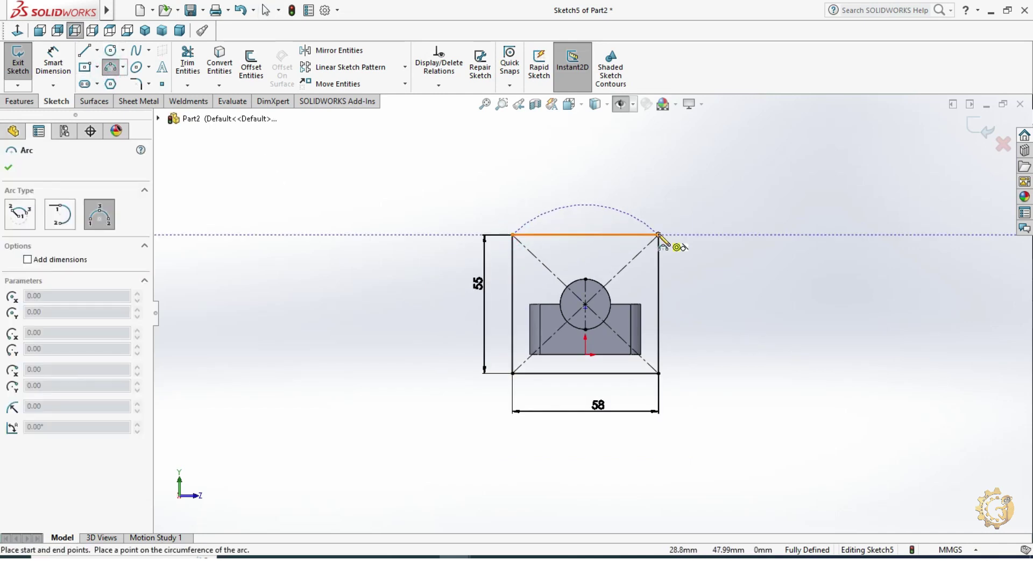
click(579, 198)
key(Escape)
click(53, 60)
click(590, 198)
click(652, 158)
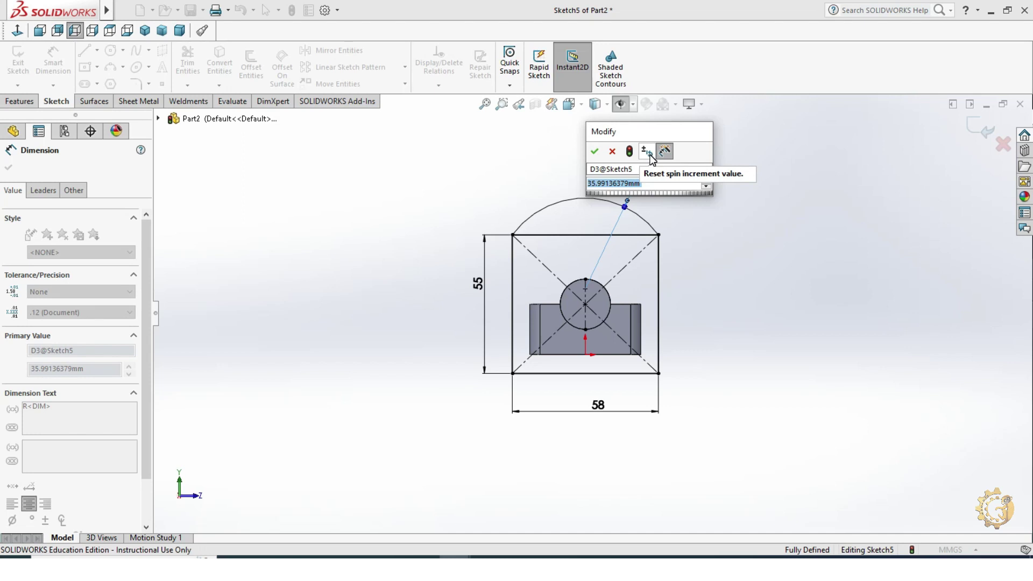
text(40)
key(Return)
key(Escape)
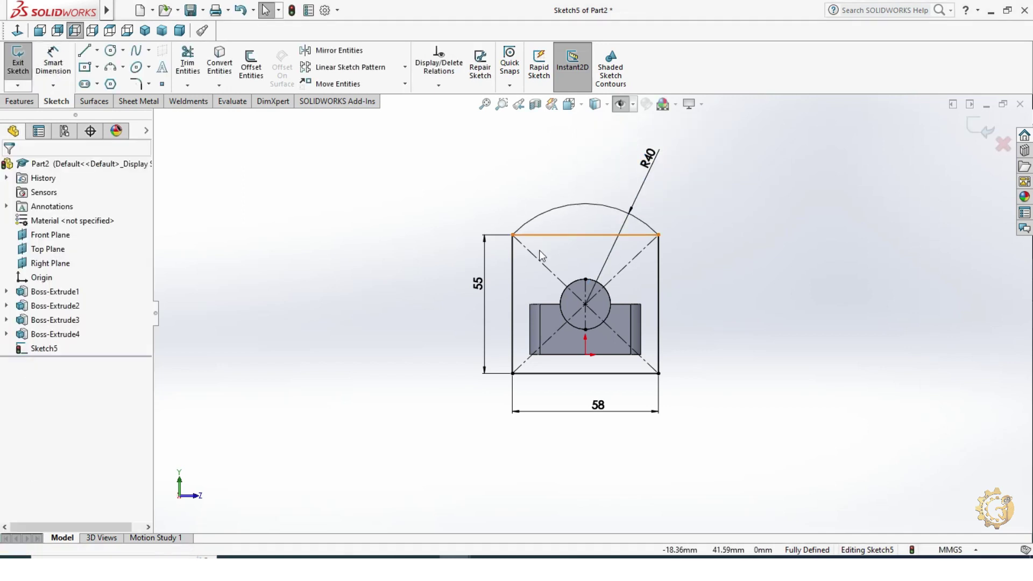
scroll(592, 314, up, 3)
Step: Draw a three-point arc below the rectangle between its bottom corners
click(111, 68)
click(546, 349)
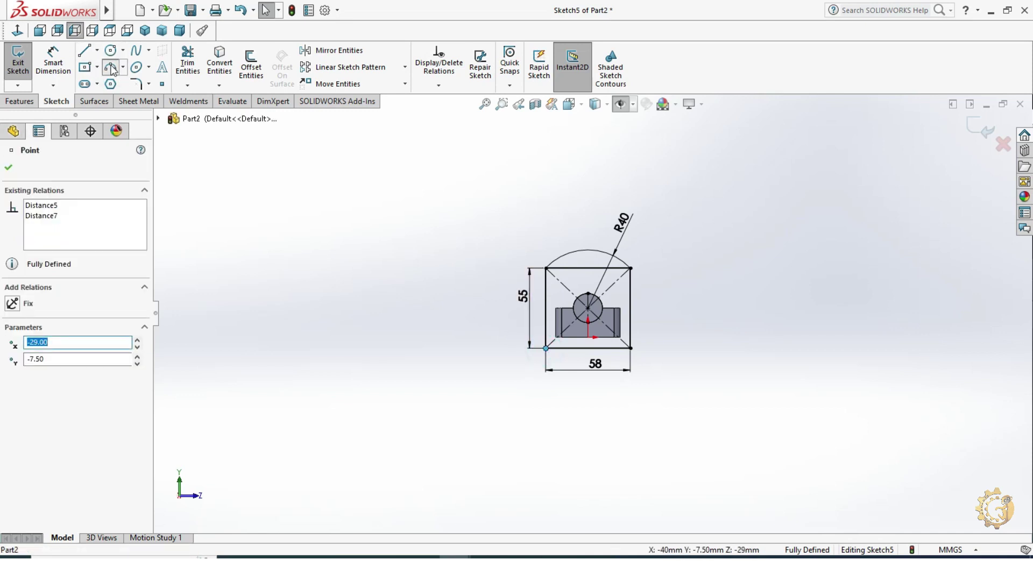
click(110, 68)
click(546, 349)
click(631, 348)
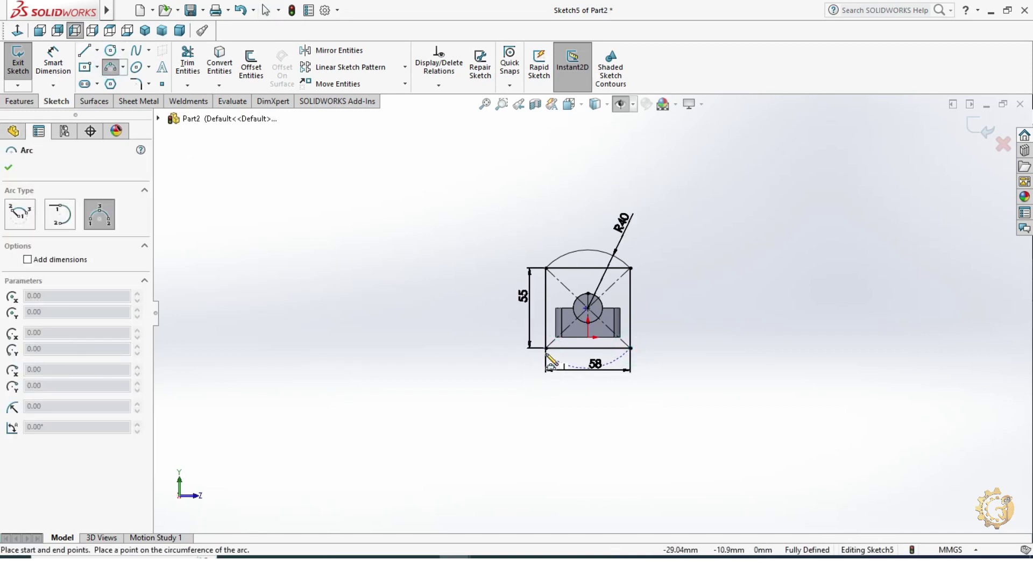
click(573, 367)
key(Escape)
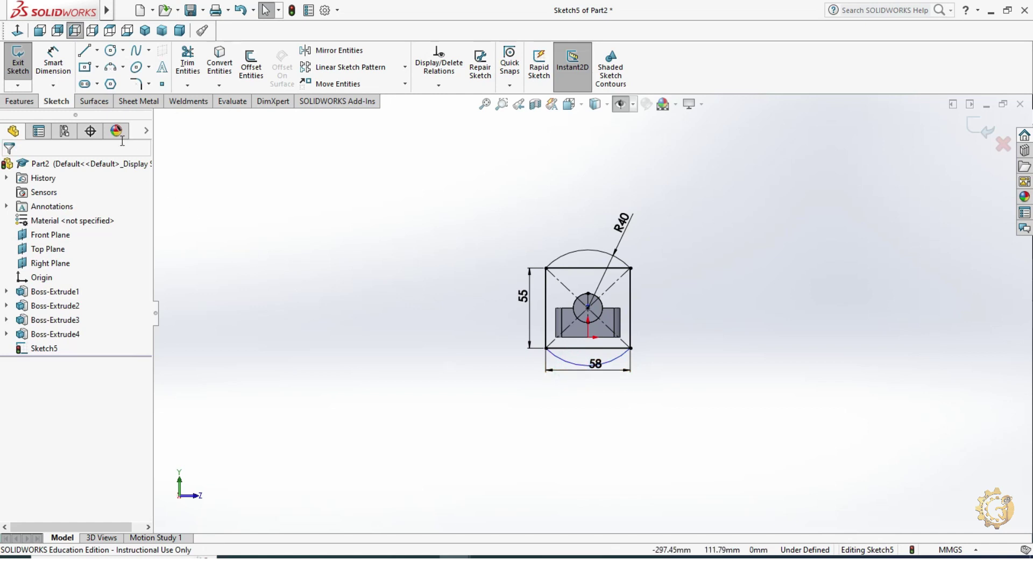
Step: Dimension the lower arc to radius 40
click(63, 71)
scroll(572, 395, down, 3)
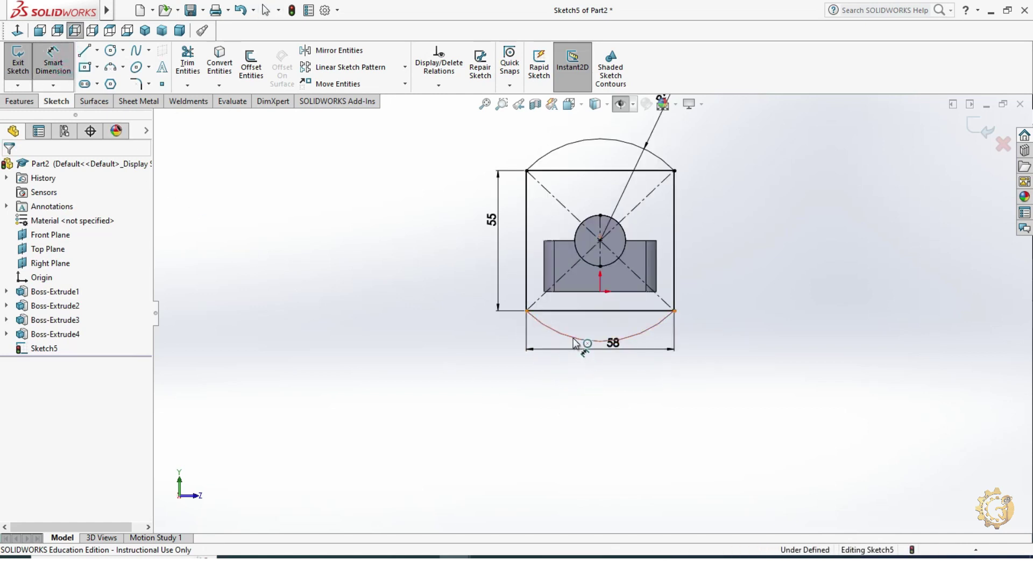
click(575, 342)
click(558, 386)
text(40)
key(Return)
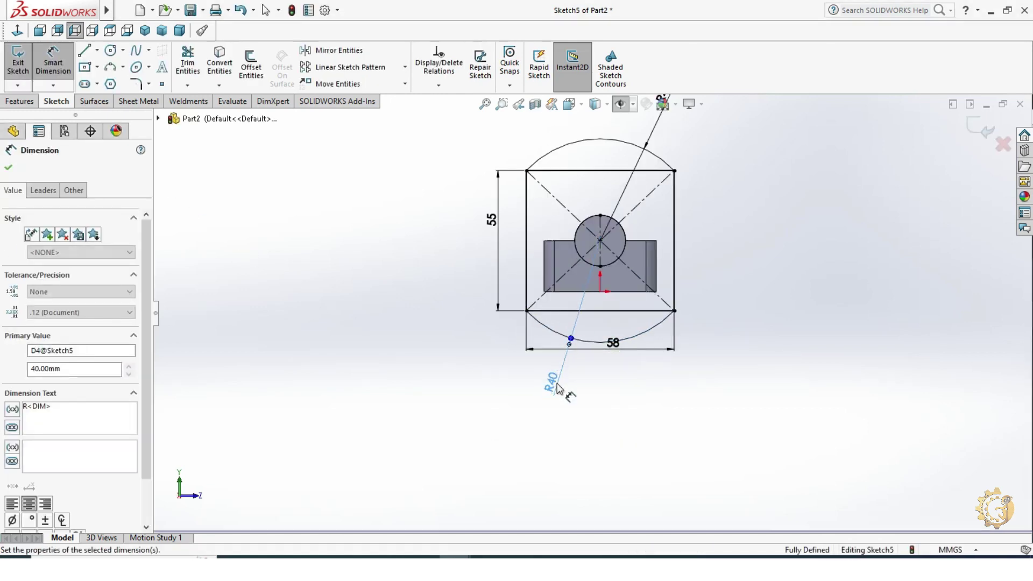
key(Escape)
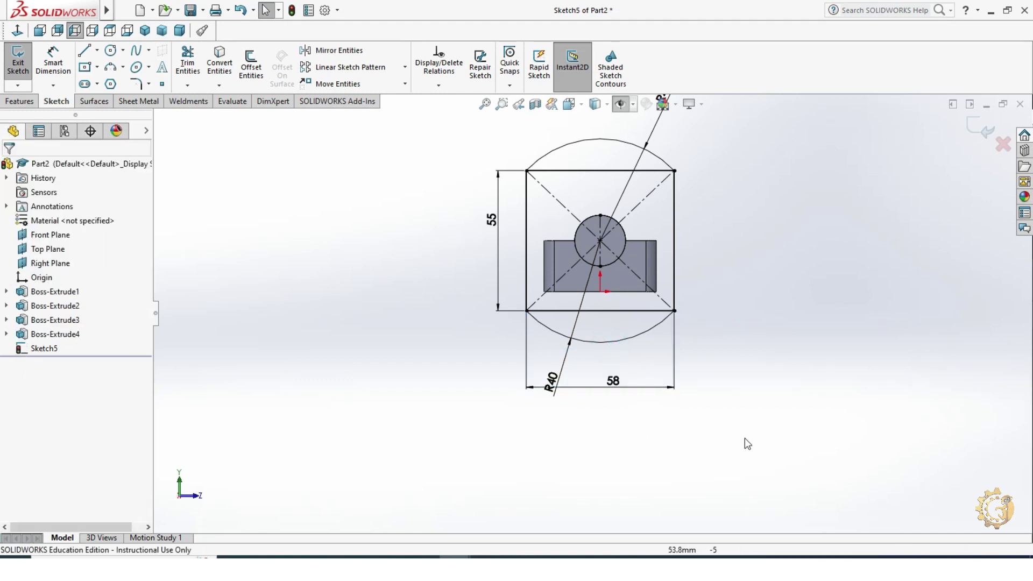
scroll(745, 438, up, 2)
Step: Convert the rectangle's top and bottom lines to construction geometry
right_click(586, 220)
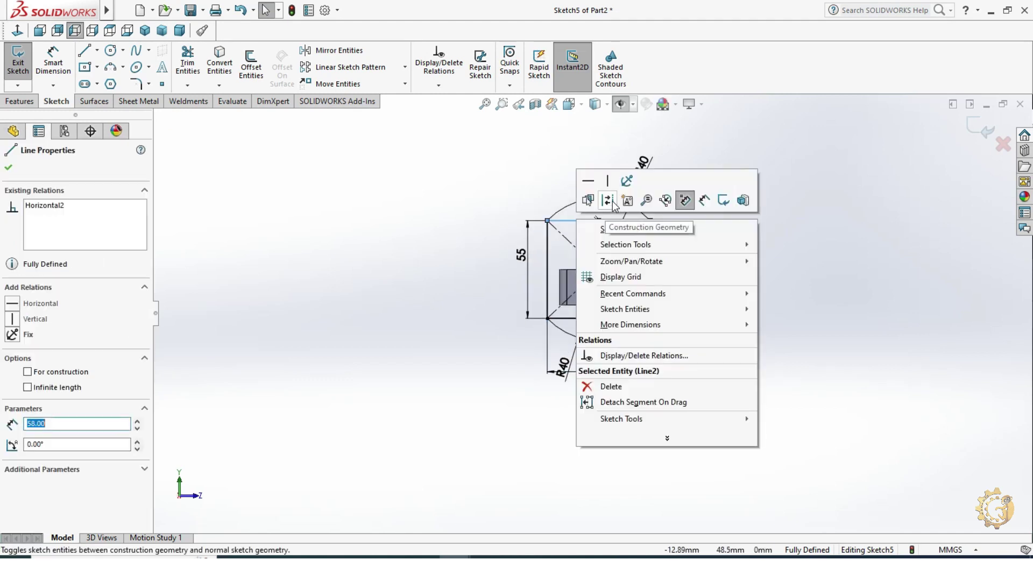
click(608, 200)
right_click(622, 321)
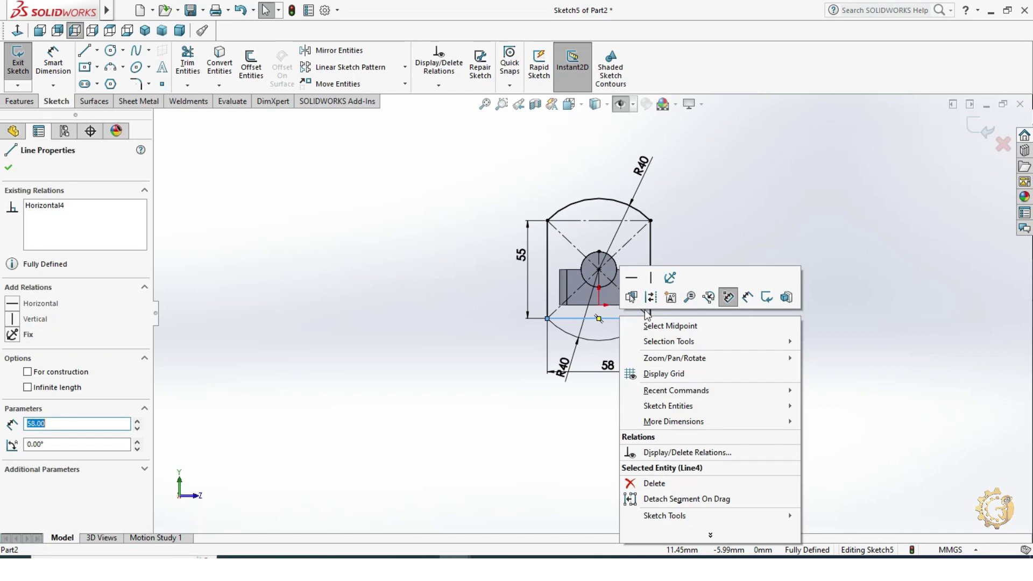
click(646, 297)
middle_drag(826, 324, 769, 361)
Step: Extrude the arc-capped flange sketch 12 mm blind into a plate
click(20, 101)
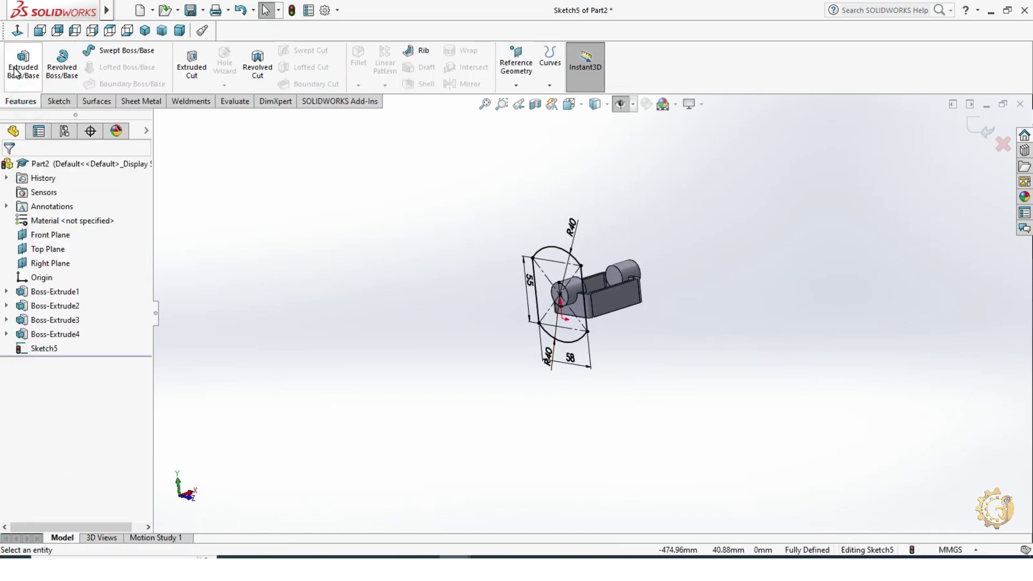
click(22, 62)
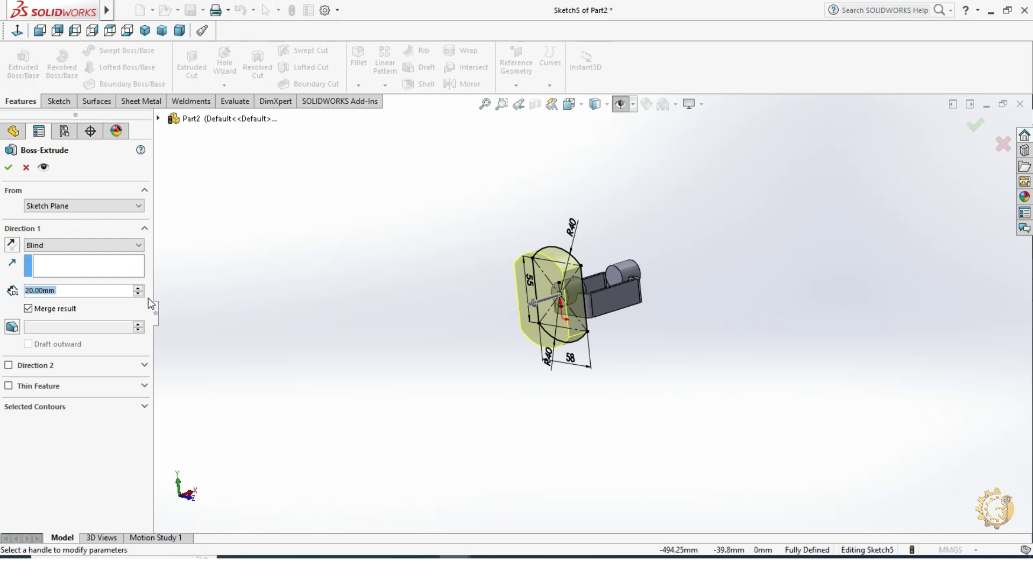
text(12)
key(Return)
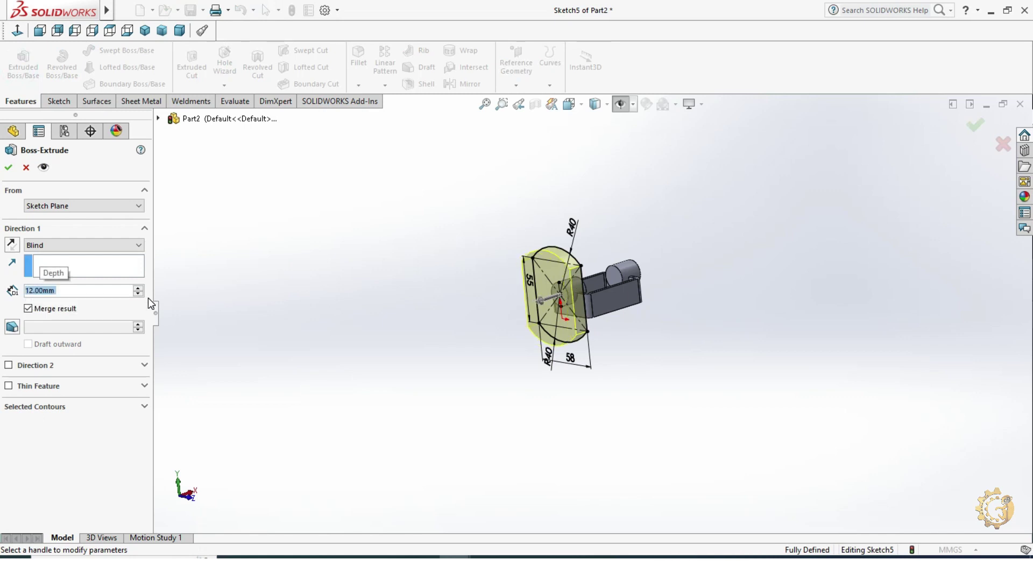
click(8, 166)
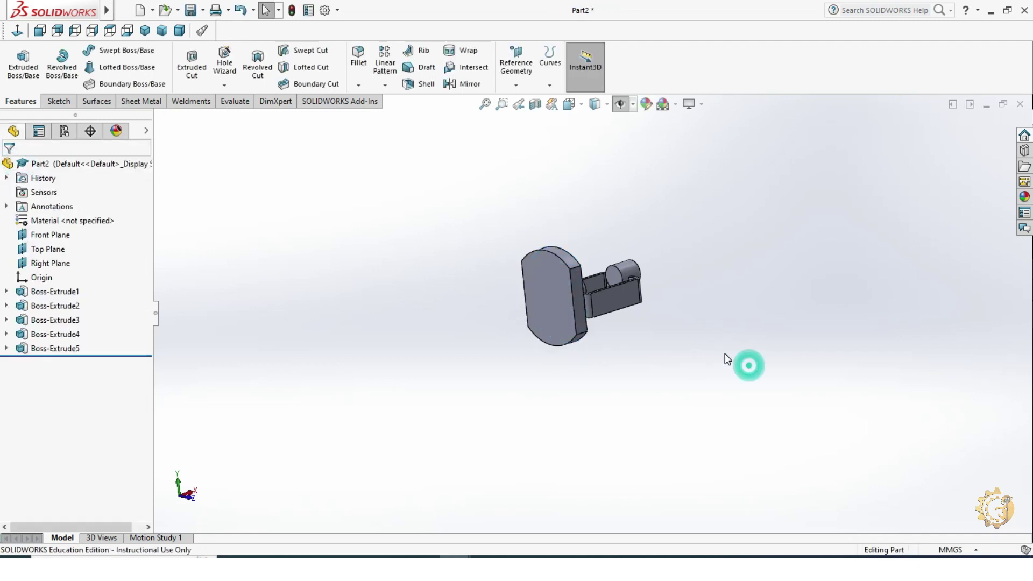
middle_drag(725, 355, 743, 330)
Step: Start a sketch on the plate's front face with a corner-to-corner diagonal centerline
click(573, 286)
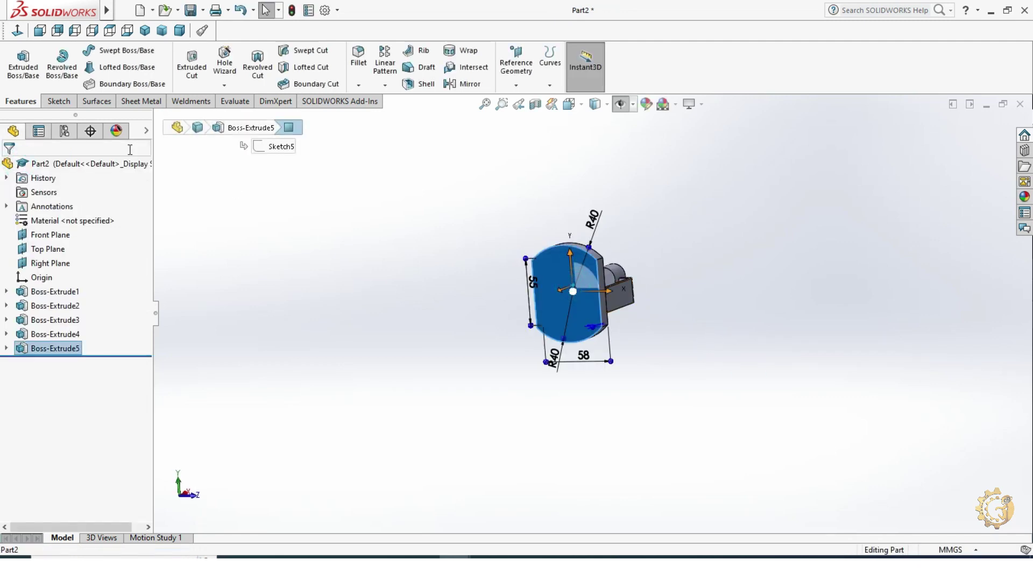
click(59, 101)
click(18, 62)
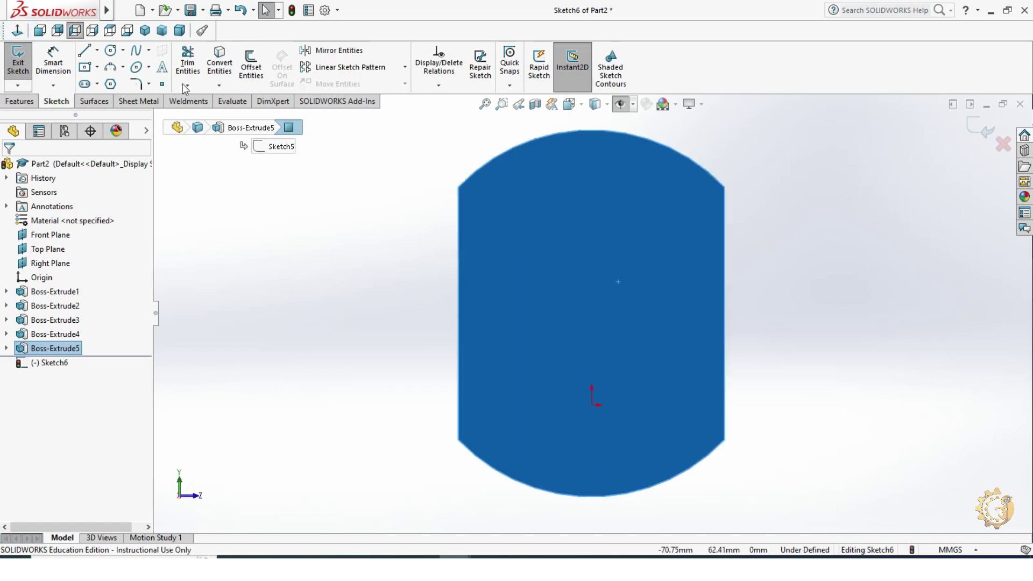
click(112, 54)
key(Escape)
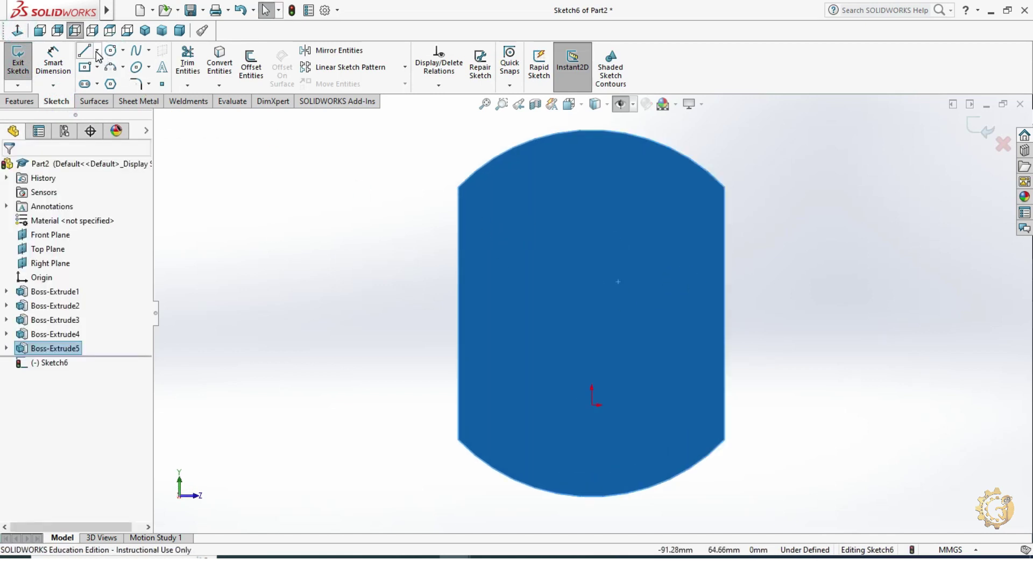
click(98, 51)
click(113, 81)
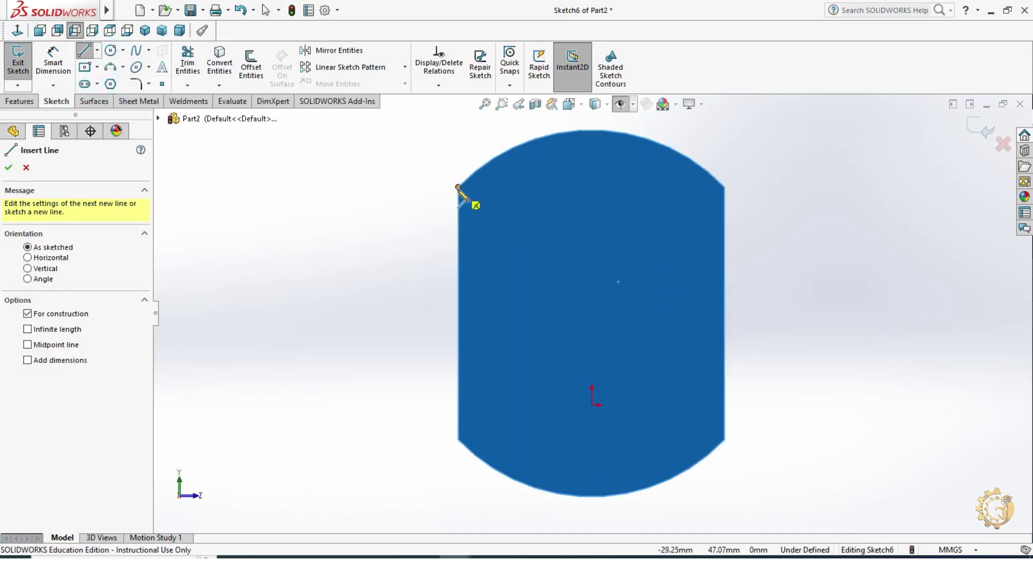
click(458, 187)
click(725, 440)
key(Escape)
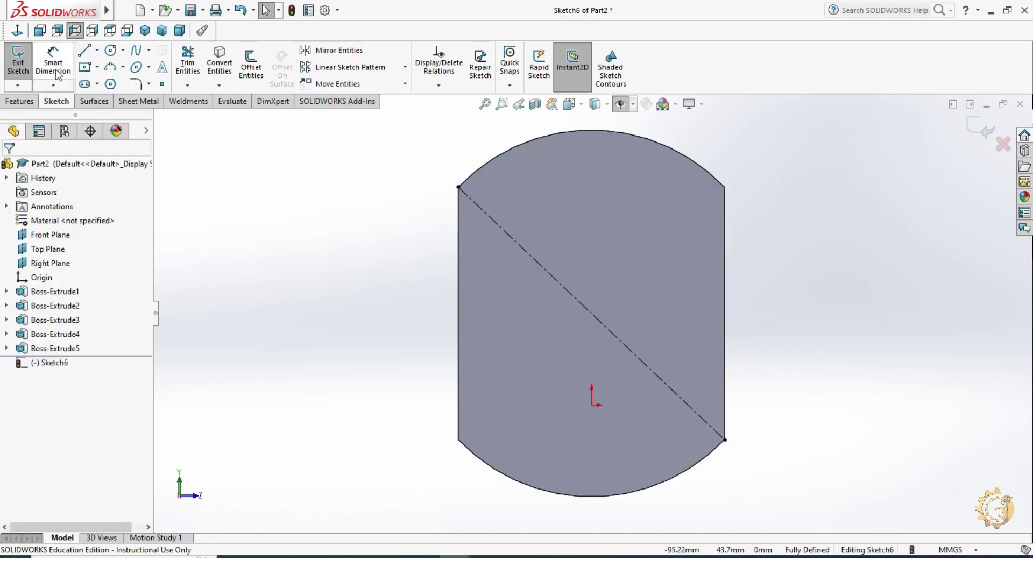
Step: Draw a circle at the centerline midpoint and dimension it to Ø54
click(111, 51)
click(592, 313)
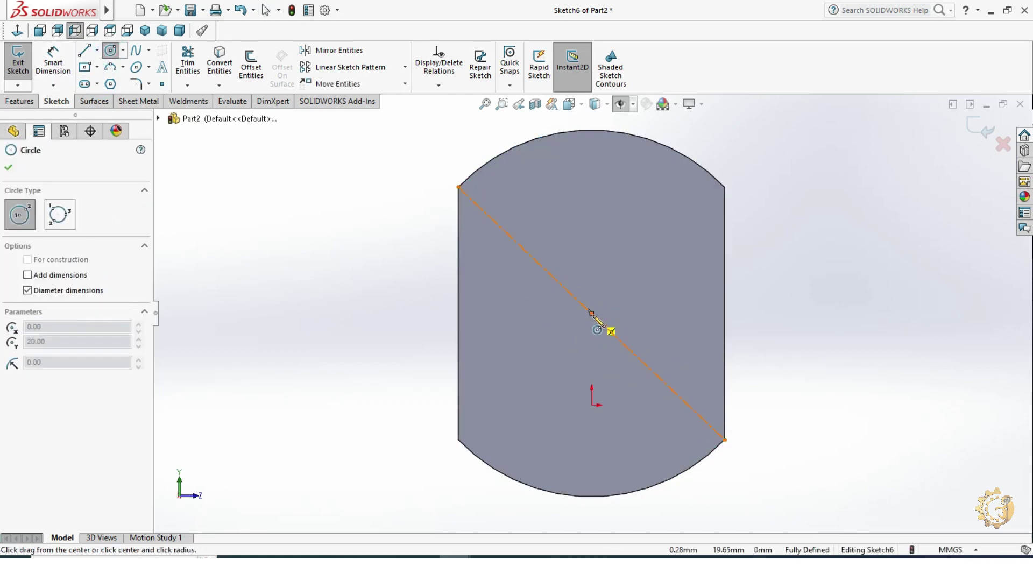
click(666, 355)
click(51, 70)
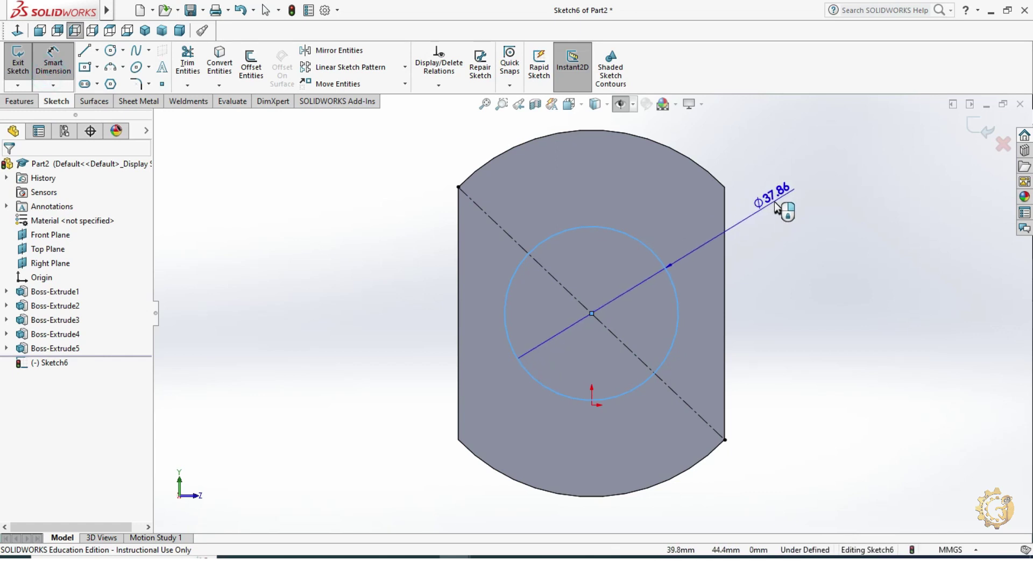
click(777, 207)
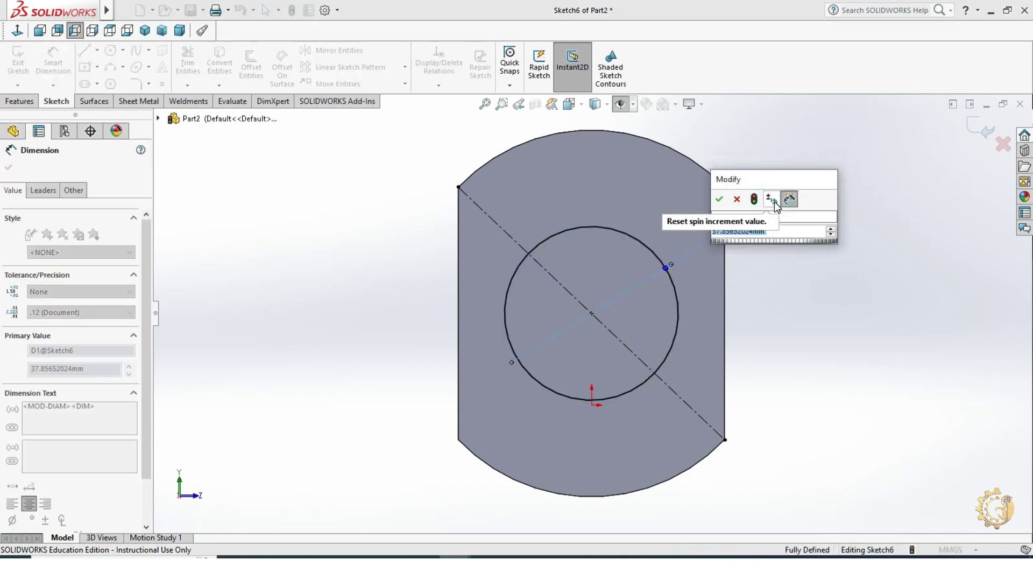
text(54)
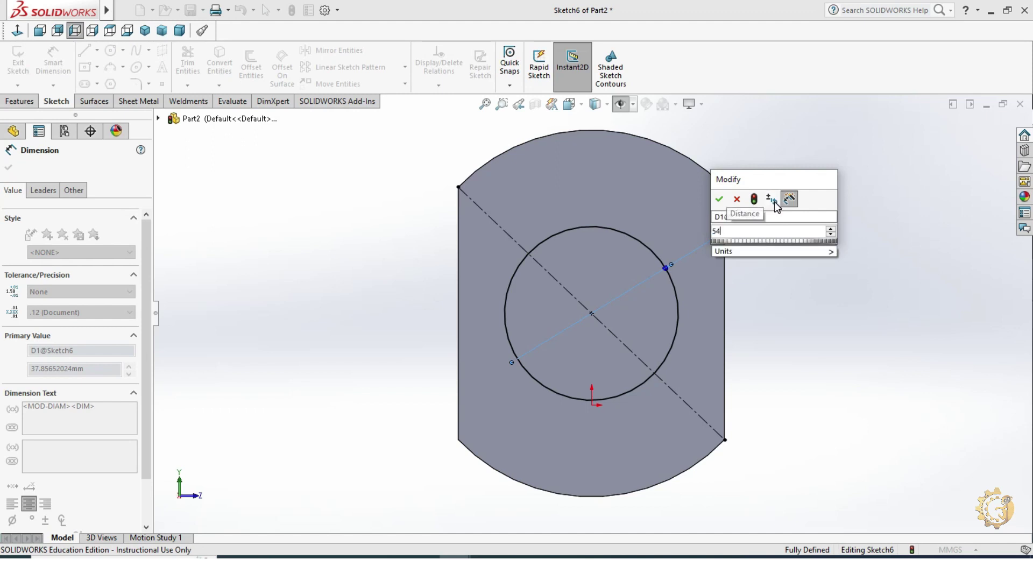
key(Return)
key(Escape)
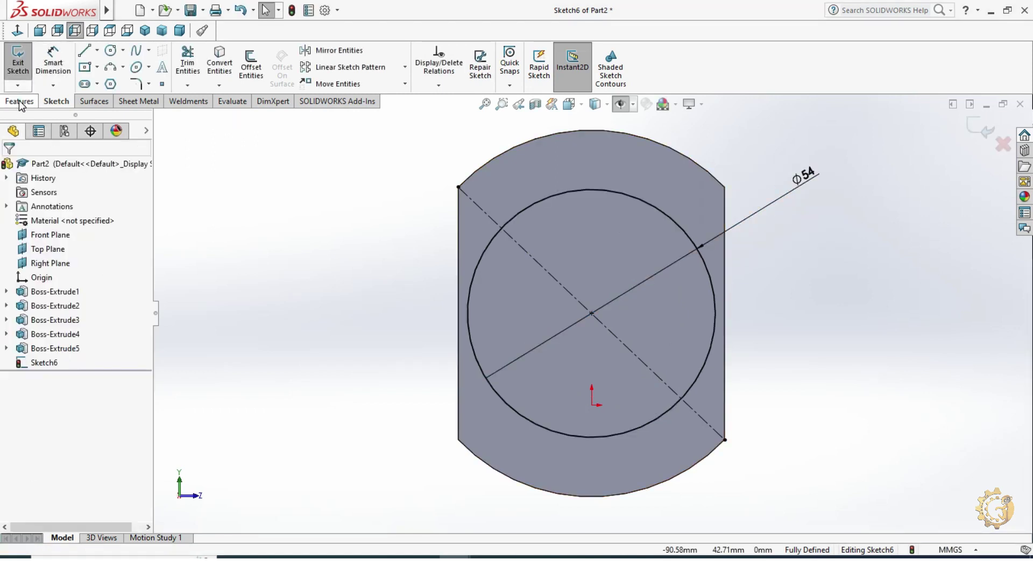
Step: Extrude the Ø54 circle 10 mm from the plate as a round boss
click(20, 101)
click(23, 64)
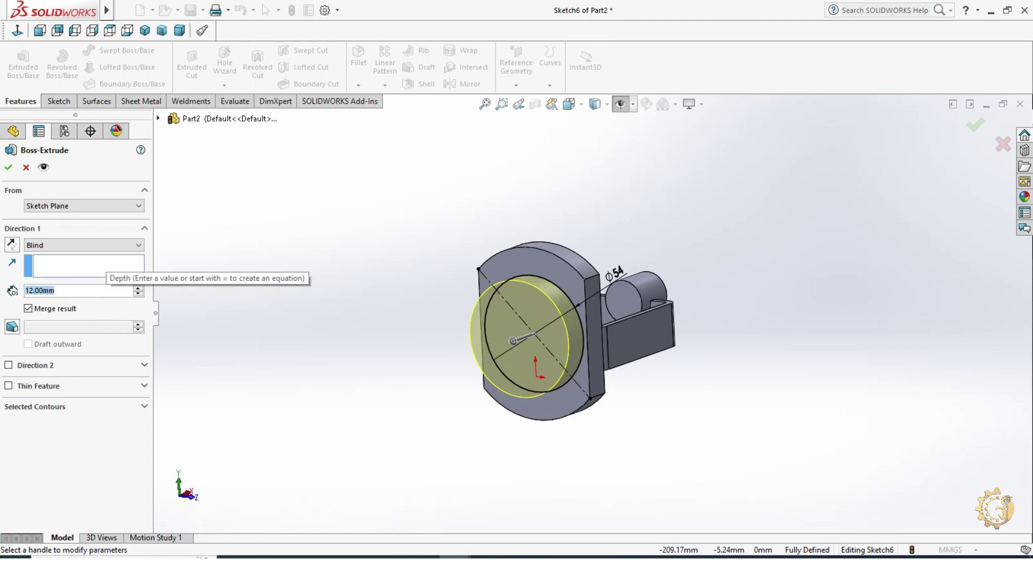
key(Escape)
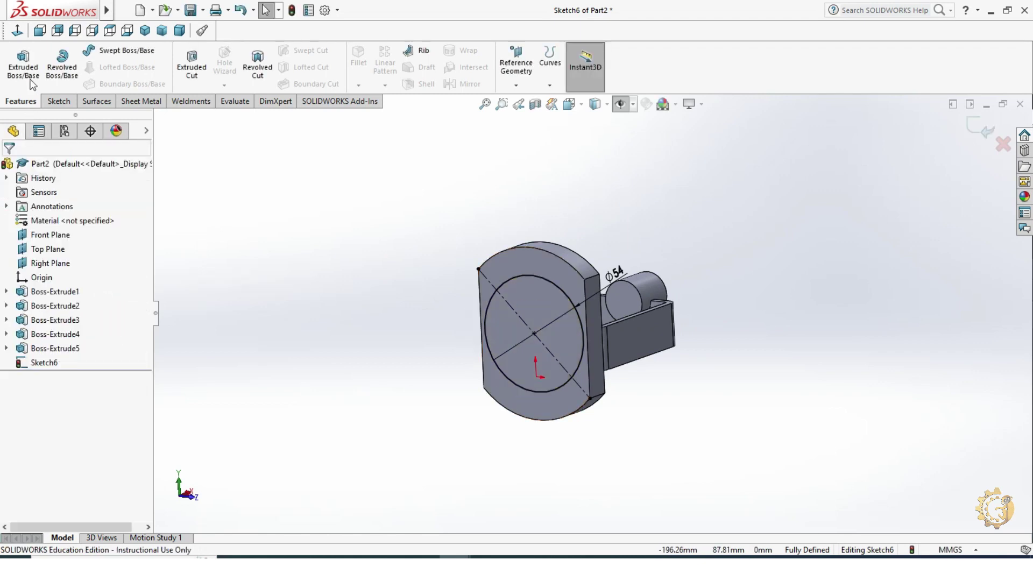
click(30, 78)
text(10)
click(8, 169)
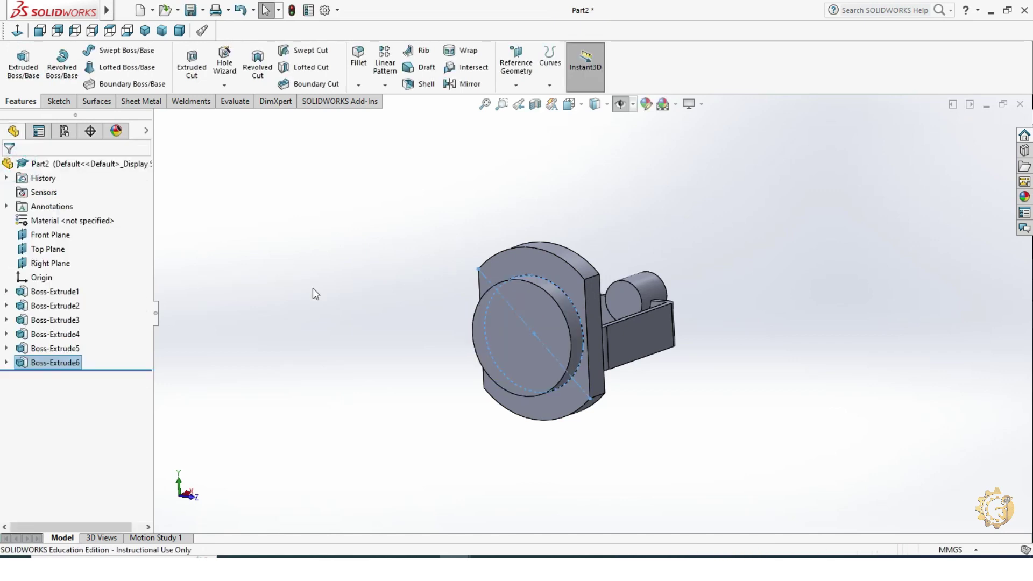
mouse_move(339, 346)
middle_down()
mouse_move(702, 376)
mouse_move(644, 471)
middle_up()
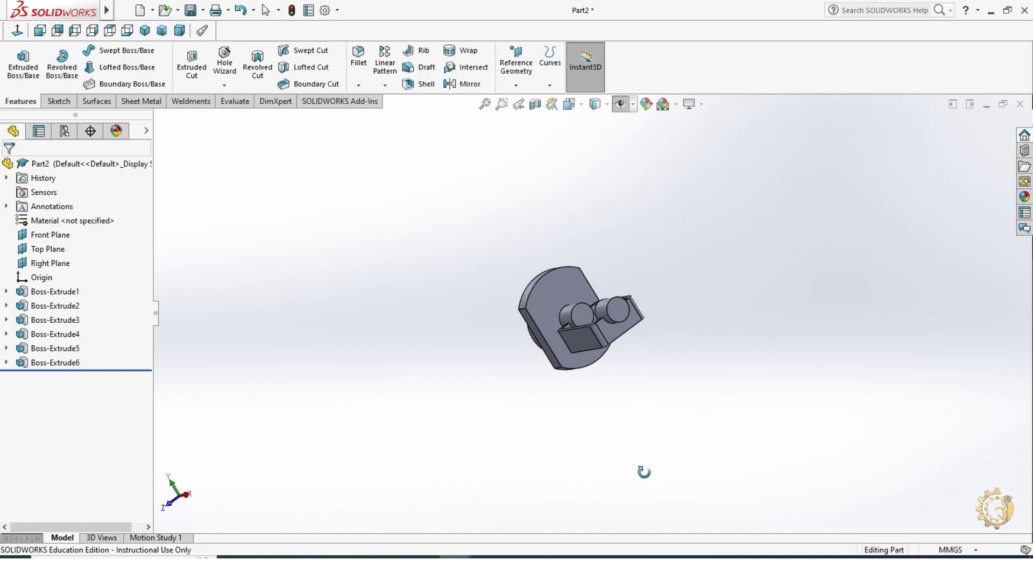
scroll(621, 307, down, 3)
Step: Sketch a Ø15 circle at the centre of the cylindrical boss's end face
click(598, 283)
click(67, 106)
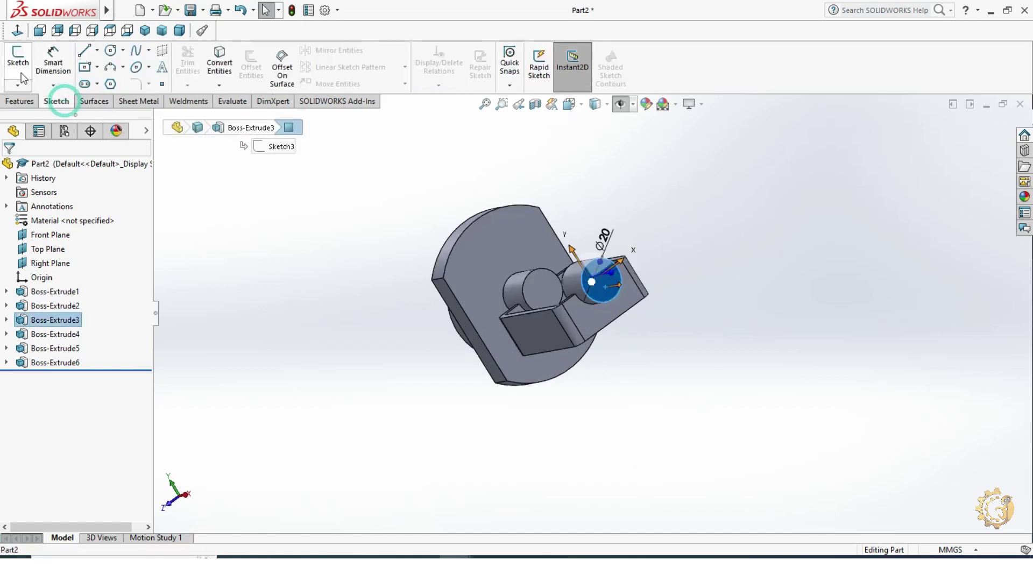
click(18, 61)
click(111, 50)
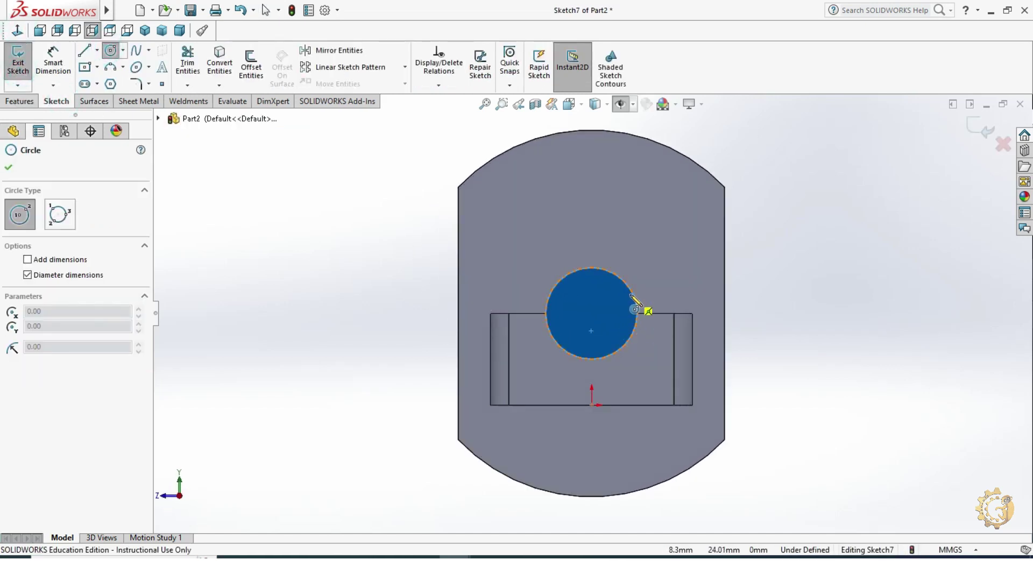
drag(592, 314, 607, 329)
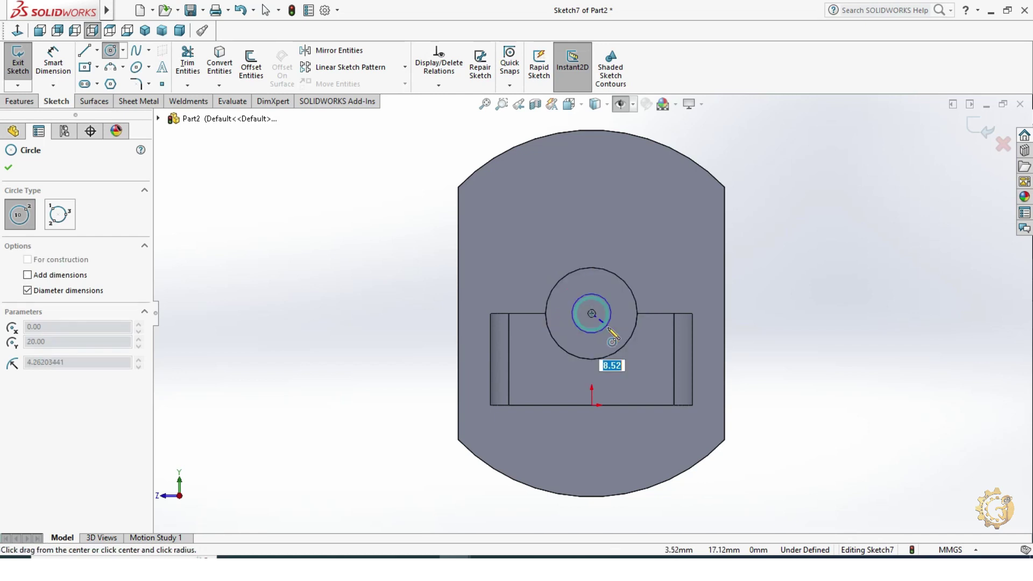
key(Escape)
click(53, 62)
click(608, 293)
click(672, 220)
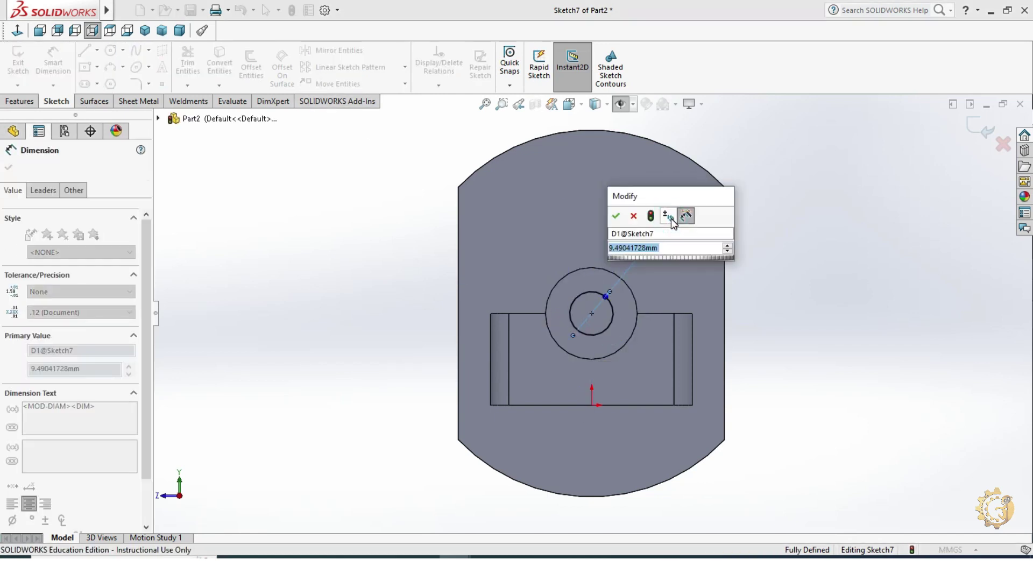
text(15)
key(Return)
key(Escape)
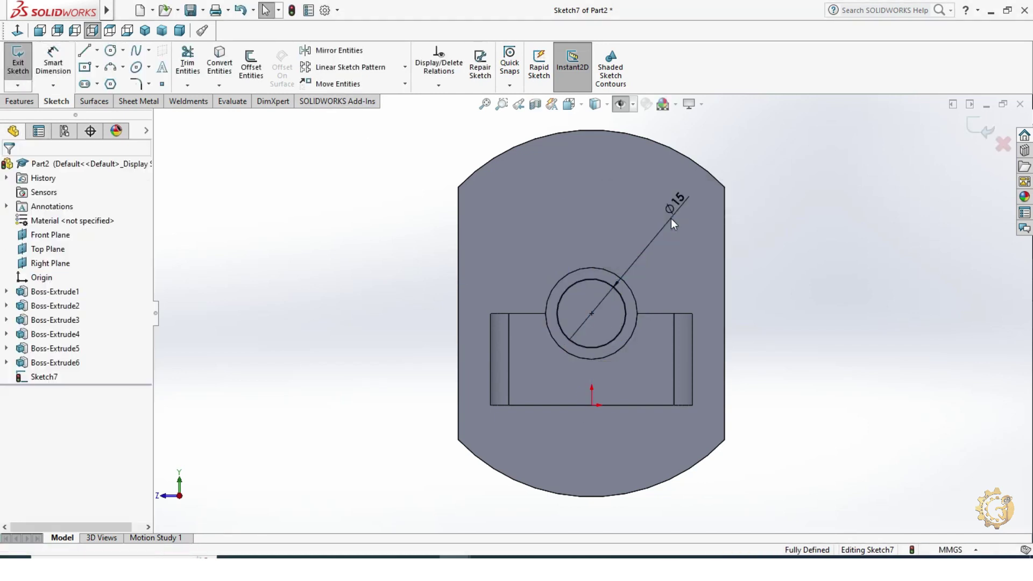
Step: Cut the Ø15 circle Through All to bore the part
click(27, 103)
click(192, 65)
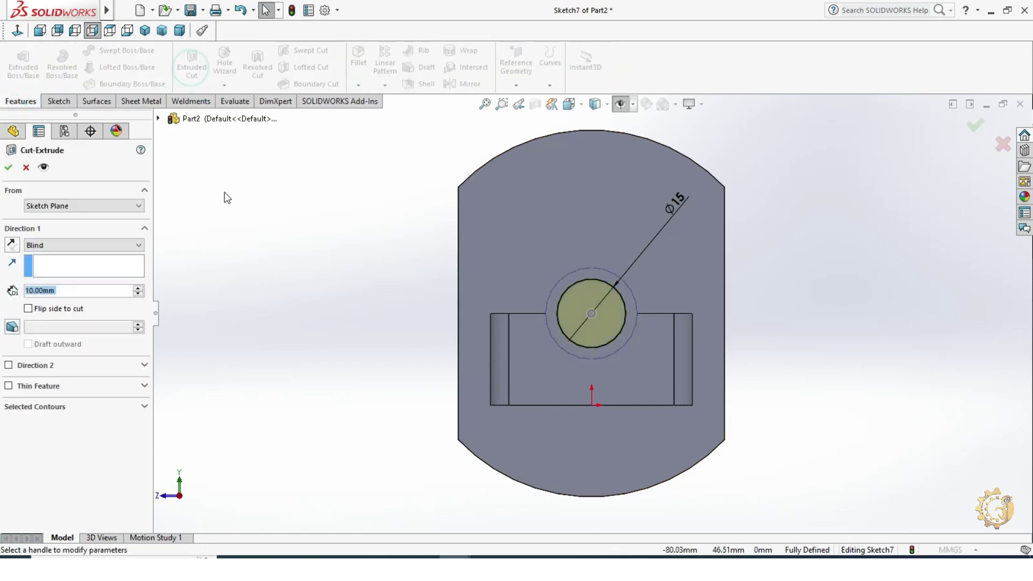
click(46, 245)
click(58, 265)
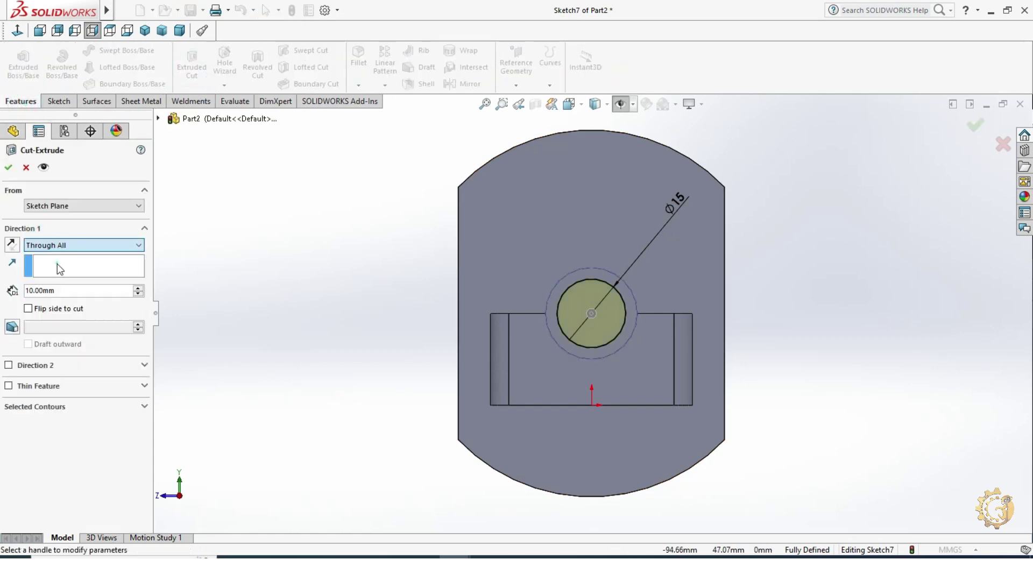
click(8, 167)
click(242, 238)
mouse_move(309, 256)
middle_down()
mouse_move(544, 349)
mouse_move(807, 394)
mouse_move(759, 354)
middle_up()
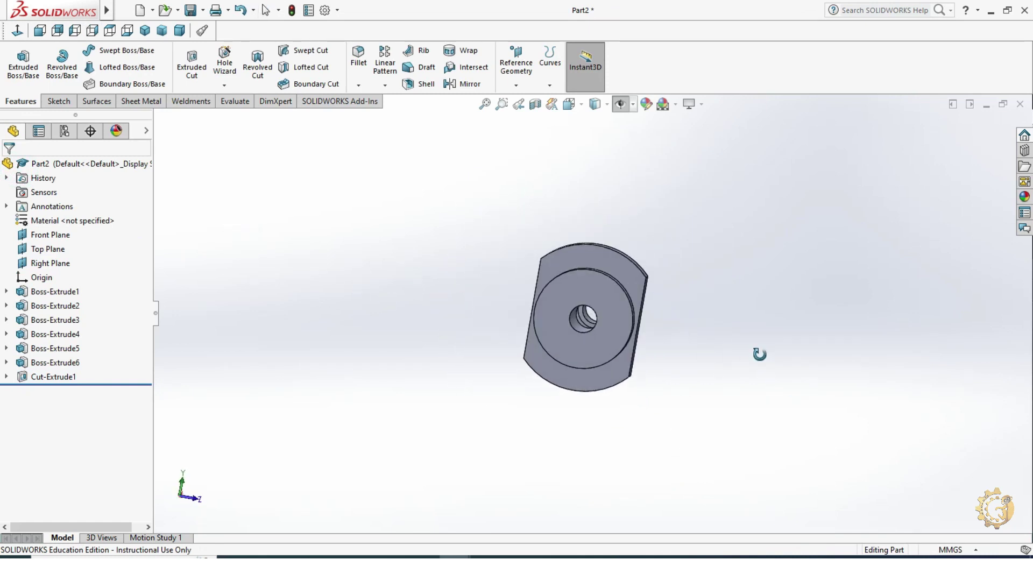
Step: Start a sketch on the flange face with a large circle concentric with the bore
click(637, 279)
click(56, 103)
click(20, 71)
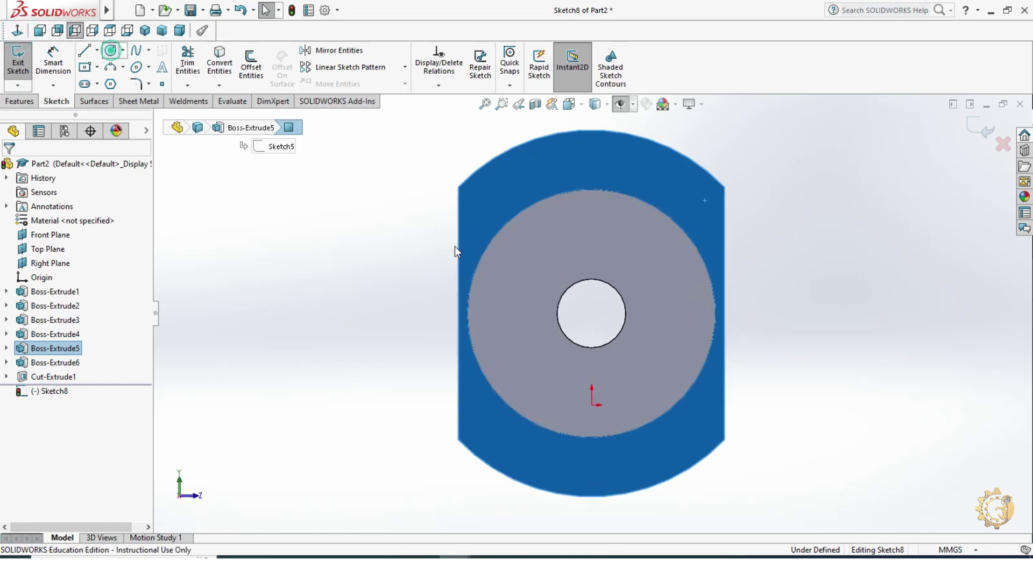
click(592, 314)
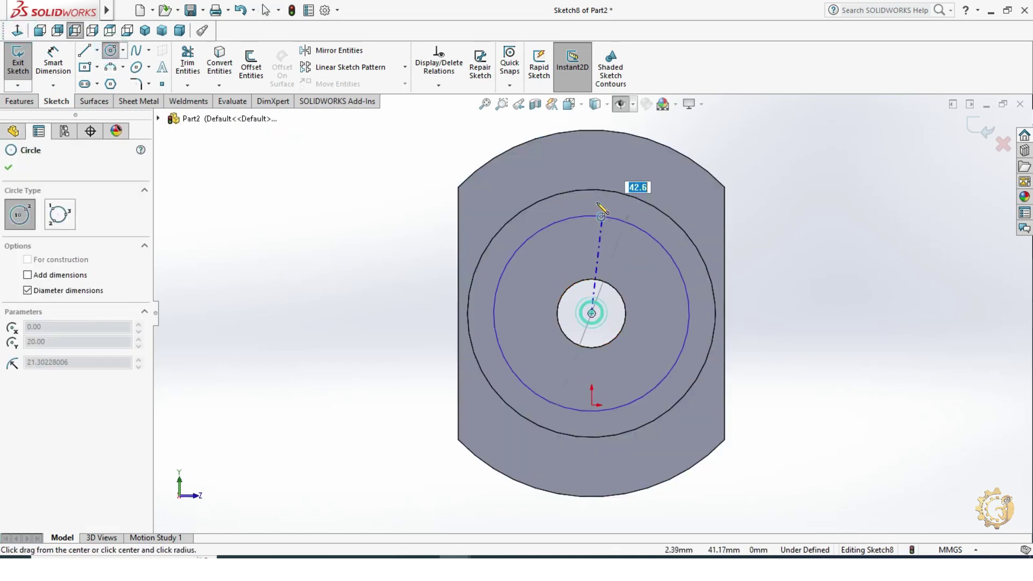
click(503, 195)
key(Escape)
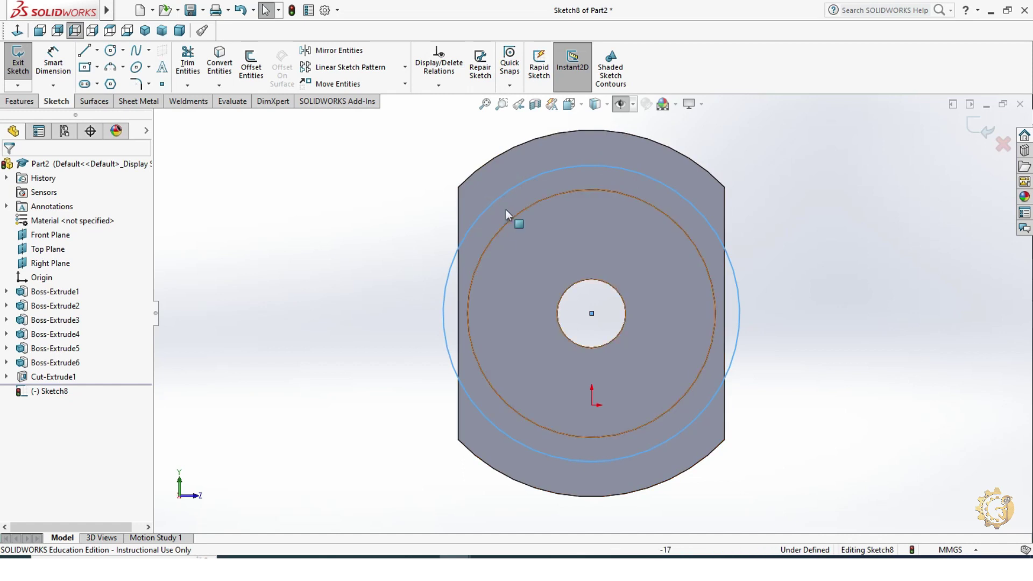
Step: Make the large circle construction geometry and dimension it to Ø65
right_click(506, 191)
click(538, 171)
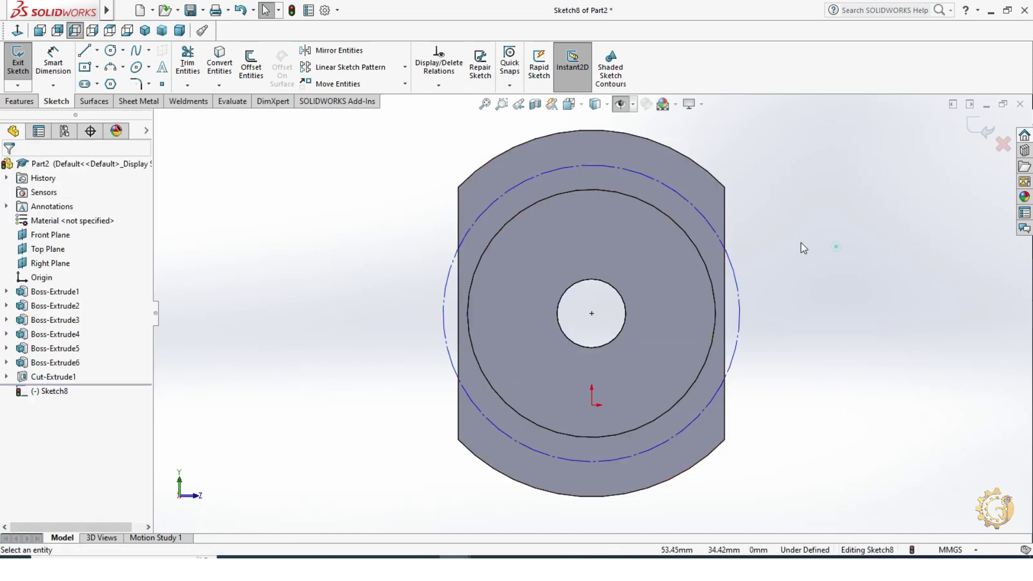
click(51, 73)
click(658, 183)
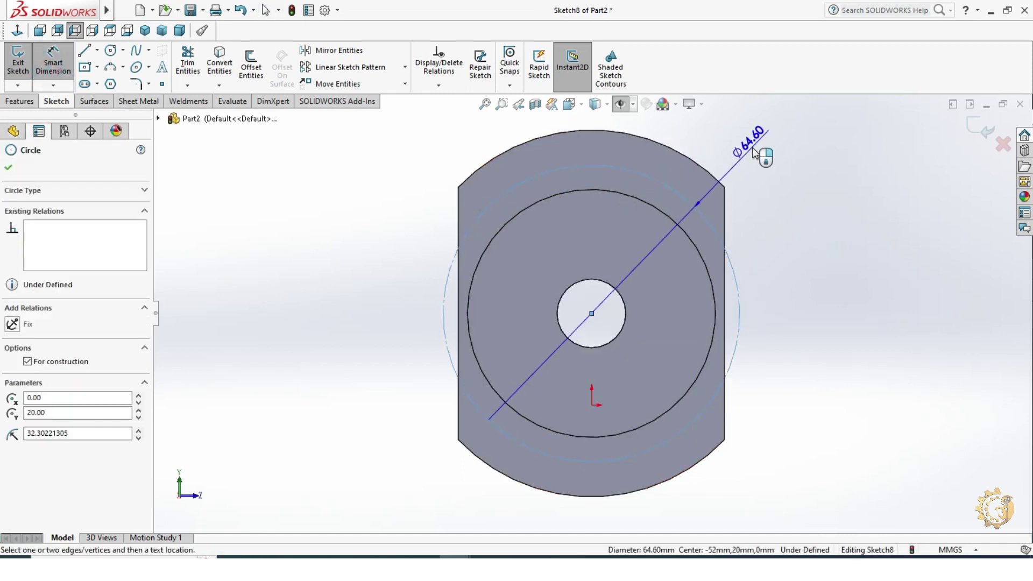
click(753, 152)
text(65)
key(Return)
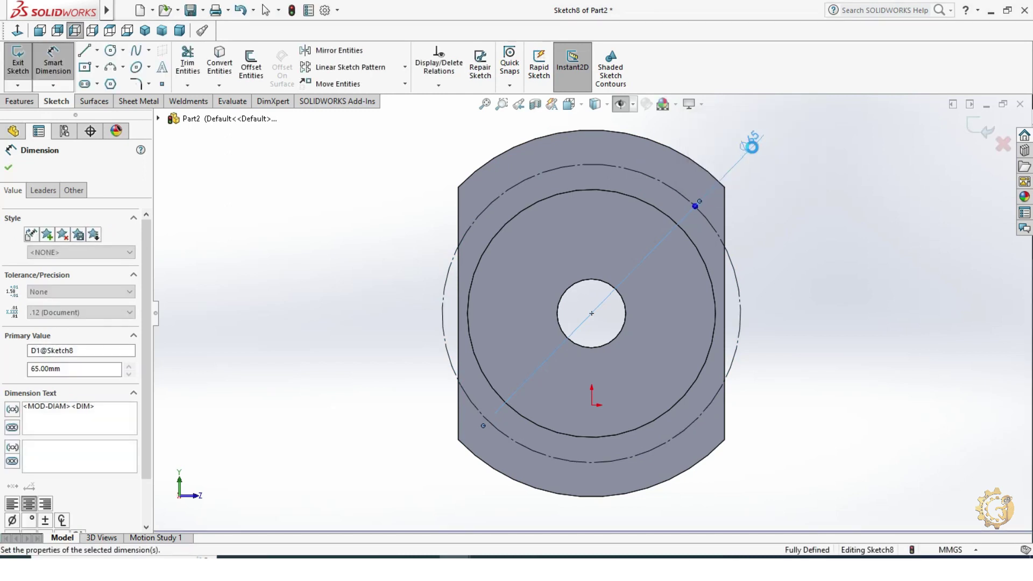
key(Escape)
click(96, 51)
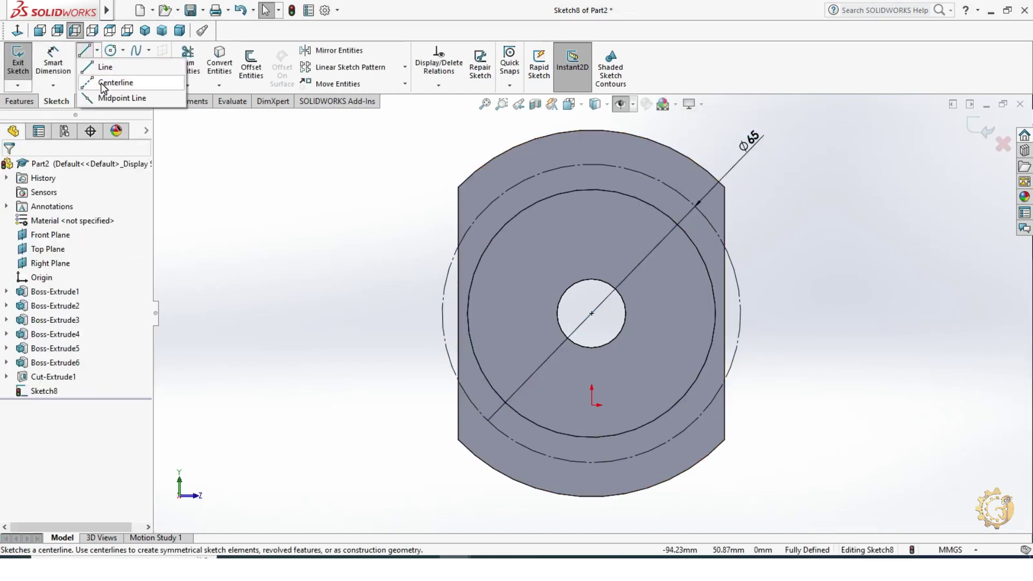
Step: Draw vertical, horizontal and angled centerlines from the centre to the construction circle
click(105, 82)
click(592, 130)
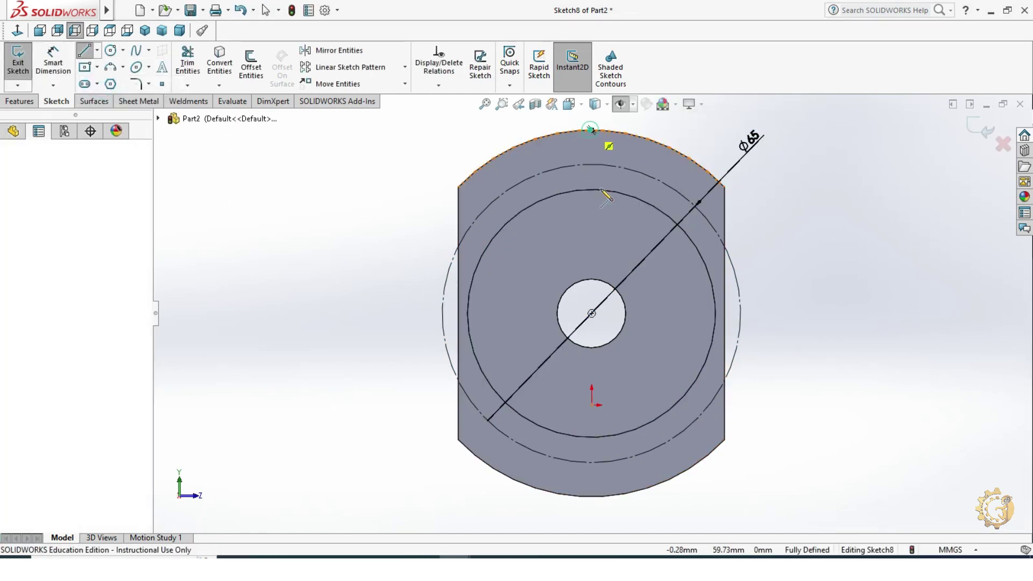
click(592, 313)
click(716, 314)
key(Escape)
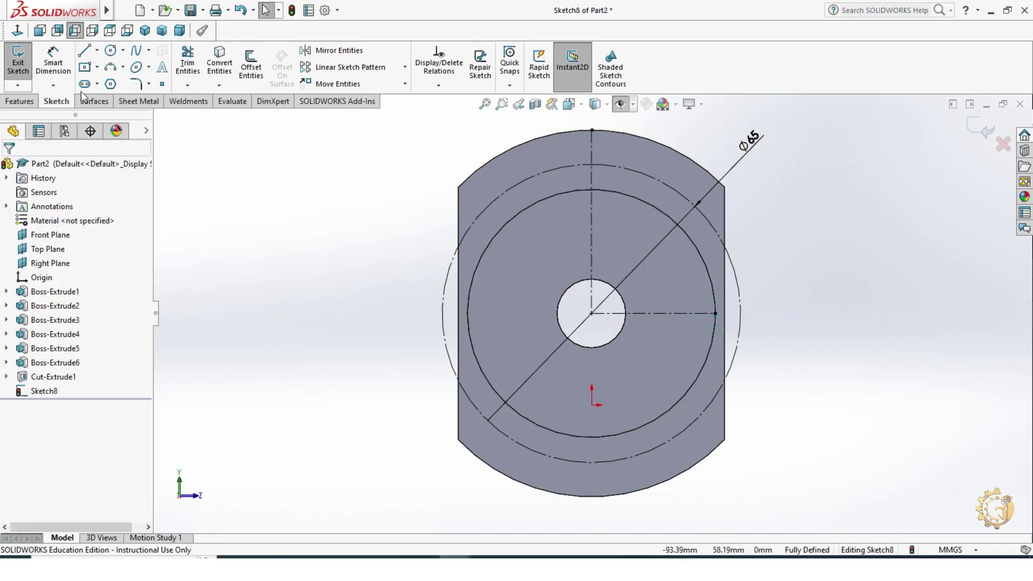
click(97, 50)
click(105, 82)
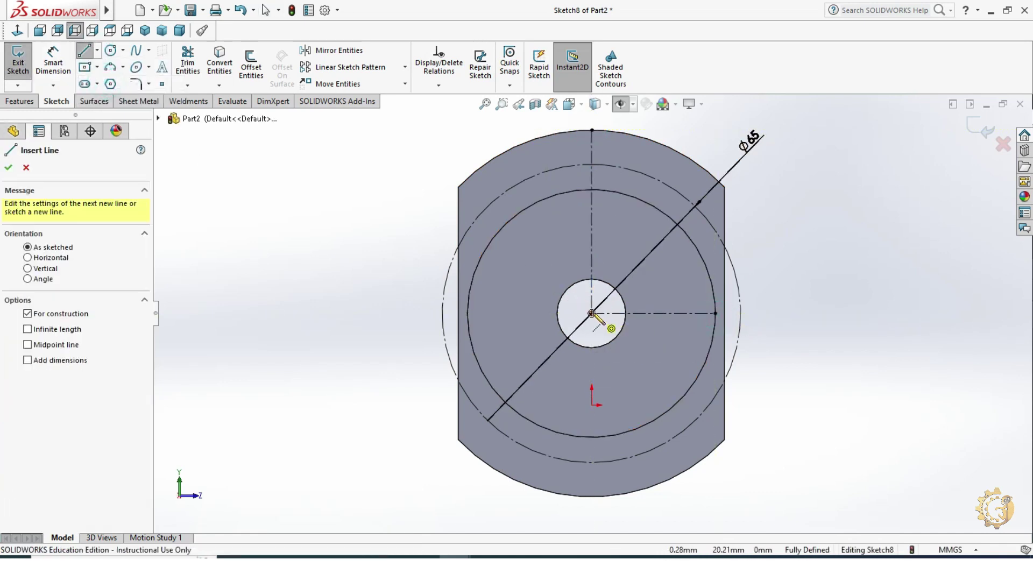
click(592, 313)
click(527, 179)
key(Escape)
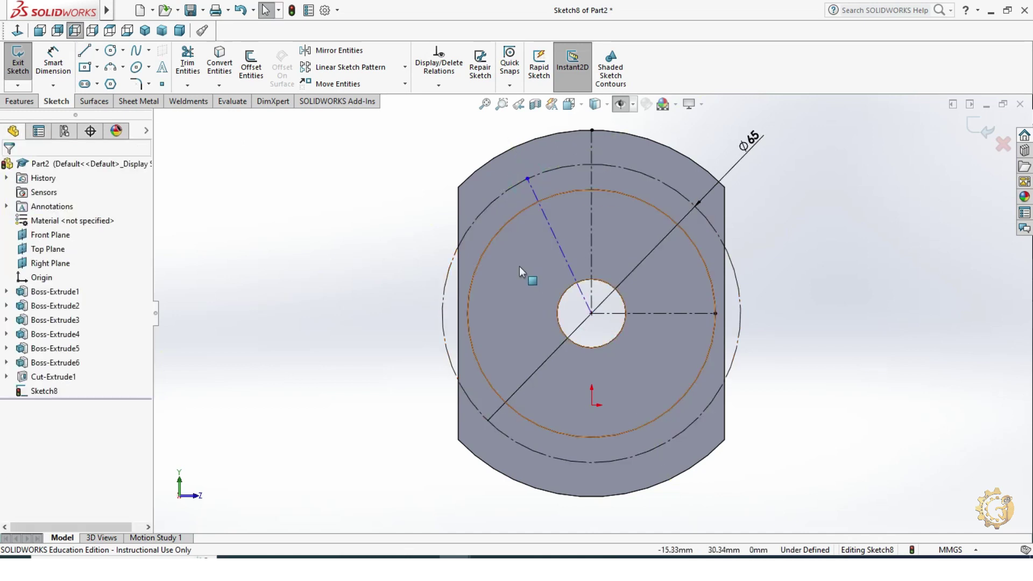
Step: Sketch two small hole circles on the Ø65 construction circle
click(110, 50)
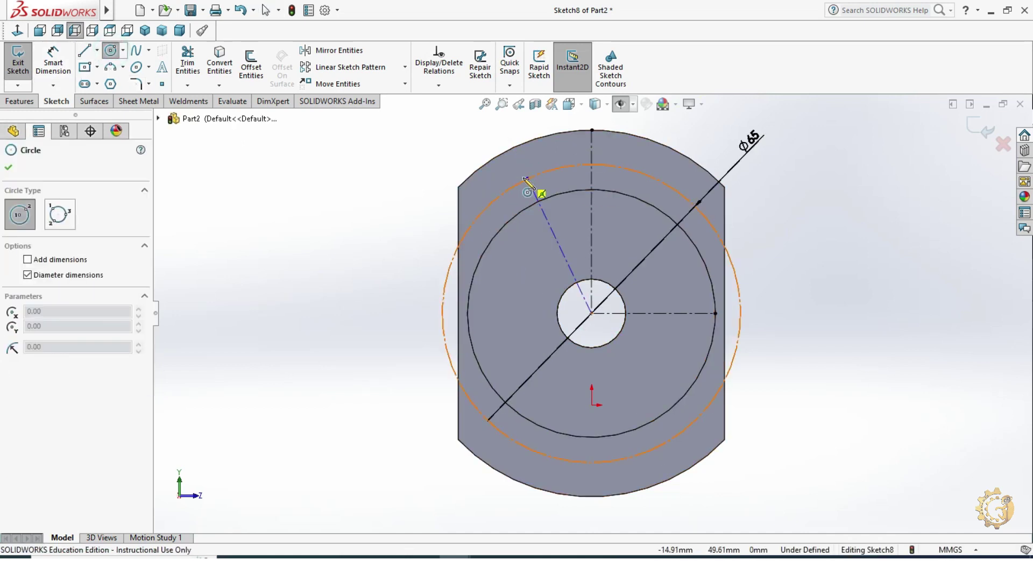
click(527, 179)
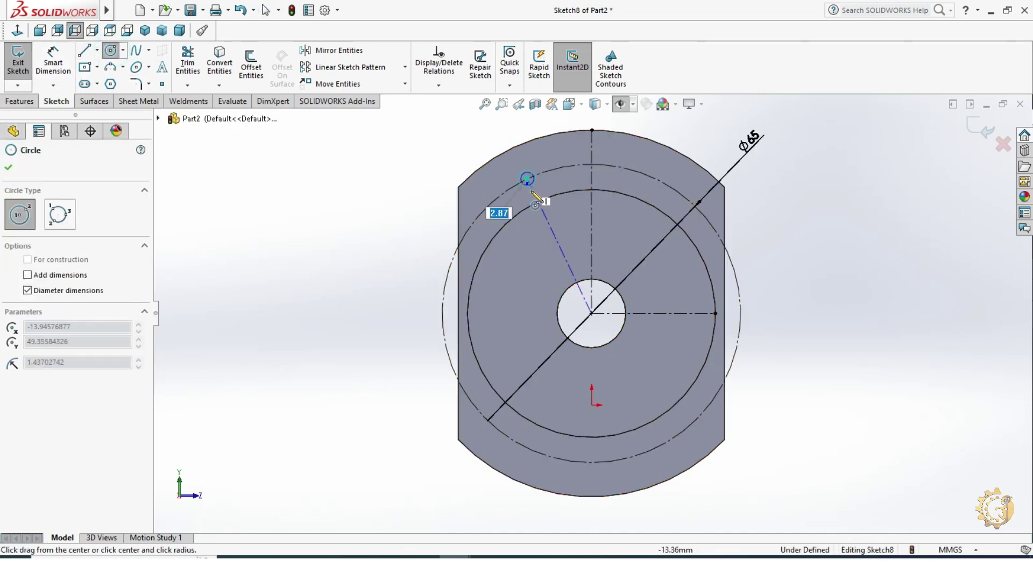
click(639, 172)
click(648, 188)
key(Escape)
Step: Make the two hole circles symmetric about the vertical centerline
click(540, 187)
ctrl+click(653, 180)
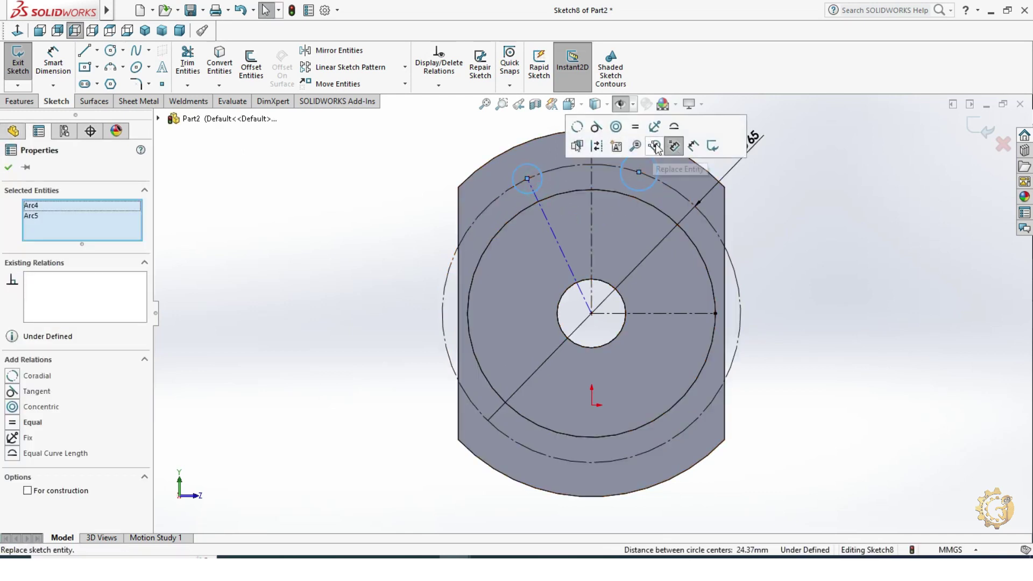
click(827, 233)
click(534, 166)
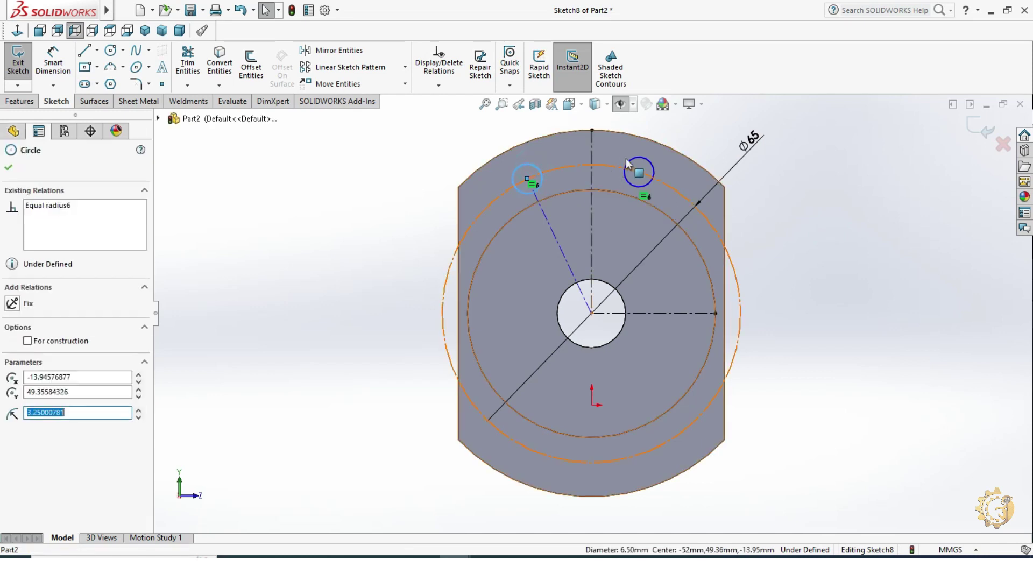
ctrl+click(625, 158)
ctrl+click(593, 154)
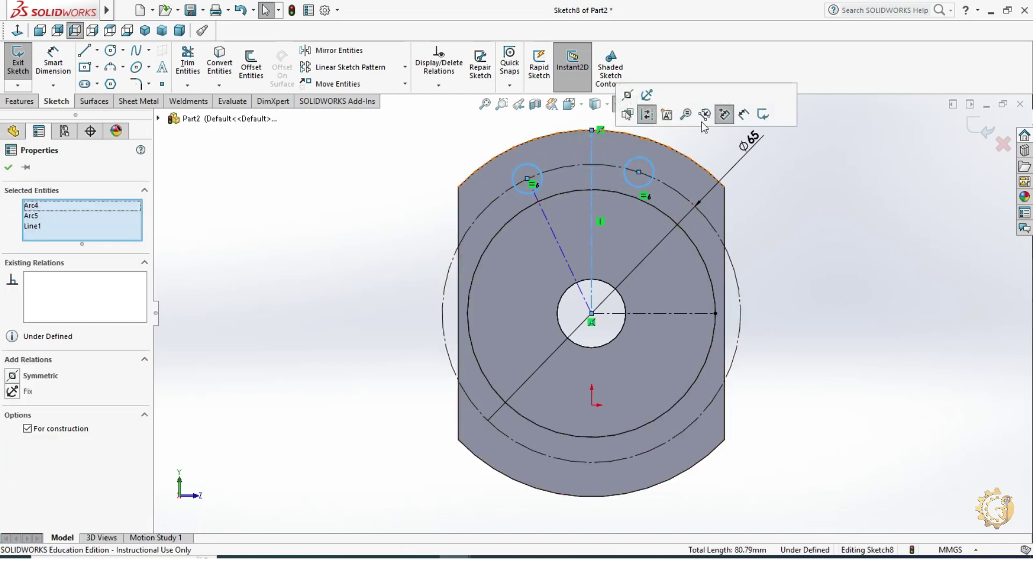
click(628, 97)
Step: Dimension the angle between the angled and vertical centerlines as 30°
click(798, 210)
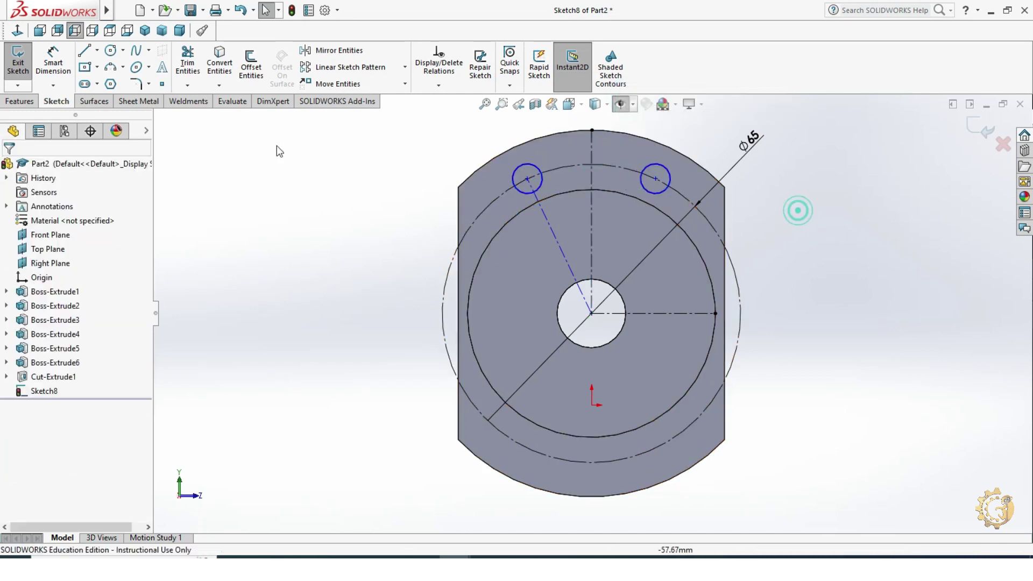
click(53, 67)
click(563, 251)
click(591, 243)
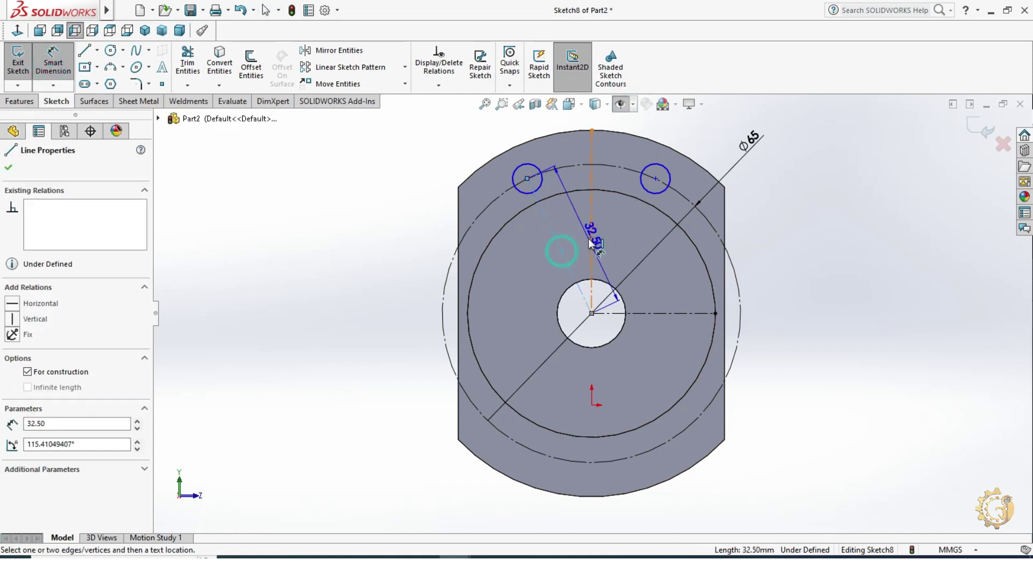
click(576, 220)
text(30)
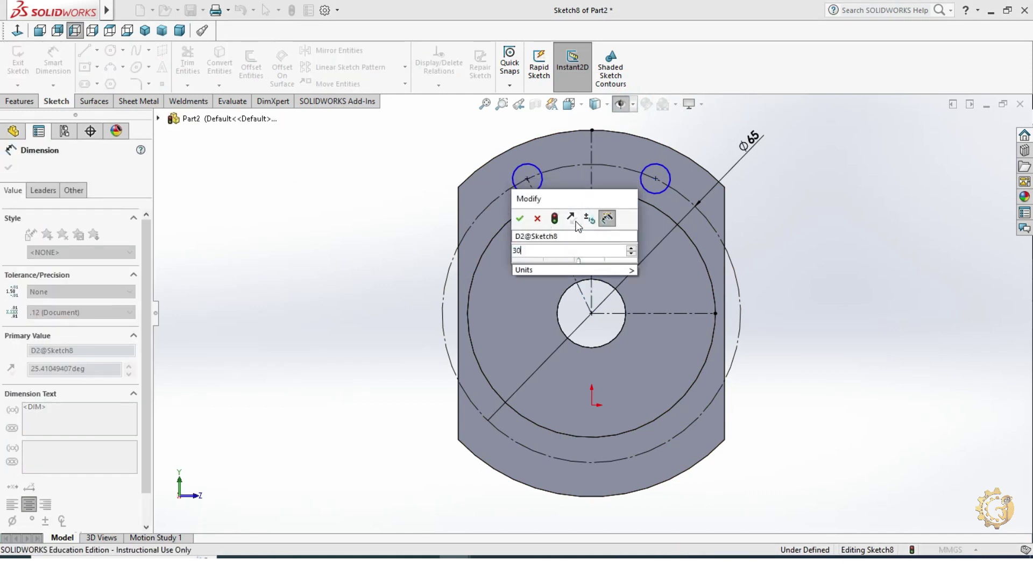
key(Return)
key(Escape)
Step: Set the left hole circle's diameter to 7 mm
click(55, 67)
click(504, 179)
click(463, 156)
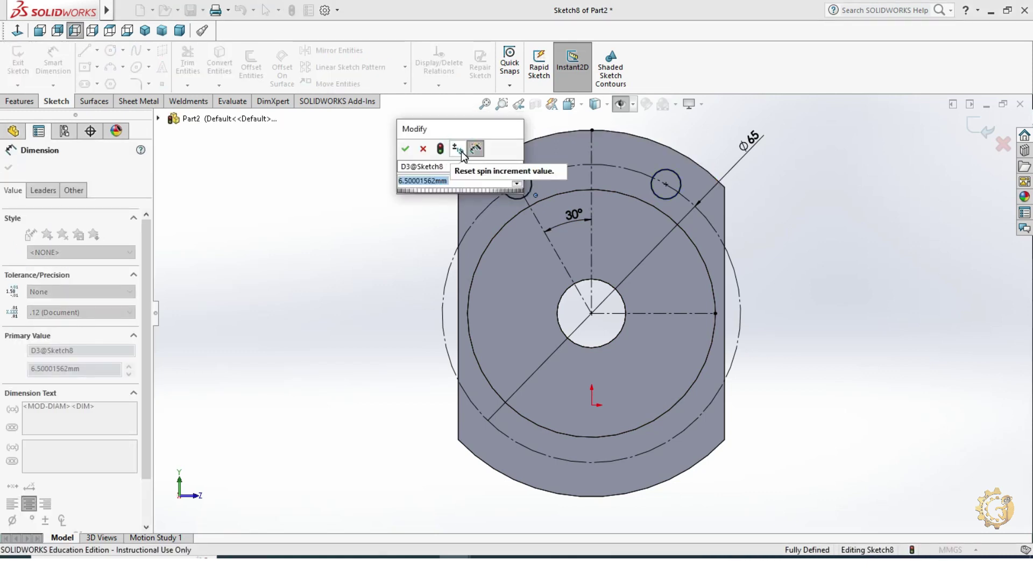
text(7)
key(Return)
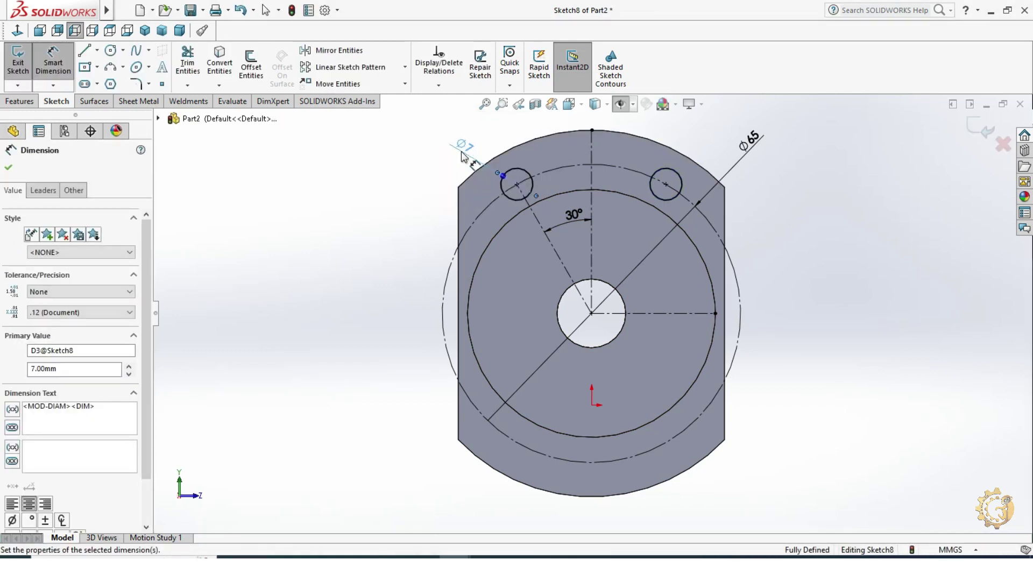
key(Escape)
key(f)
Step: Mirror the two upper Ø7 hole circles about the horizontal centerline
middle_drag(677, 316, 766, 300)
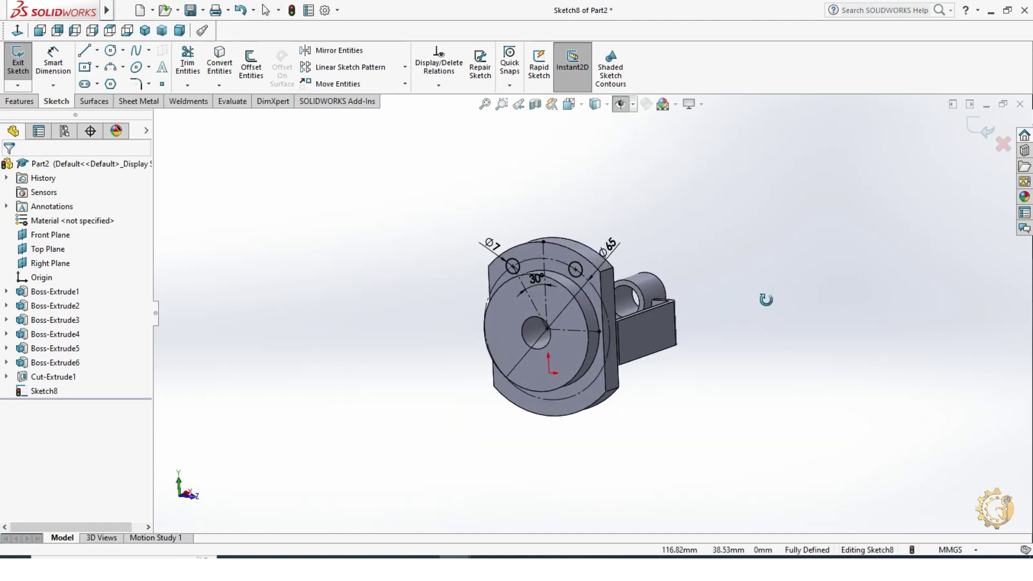
click(18, 30)
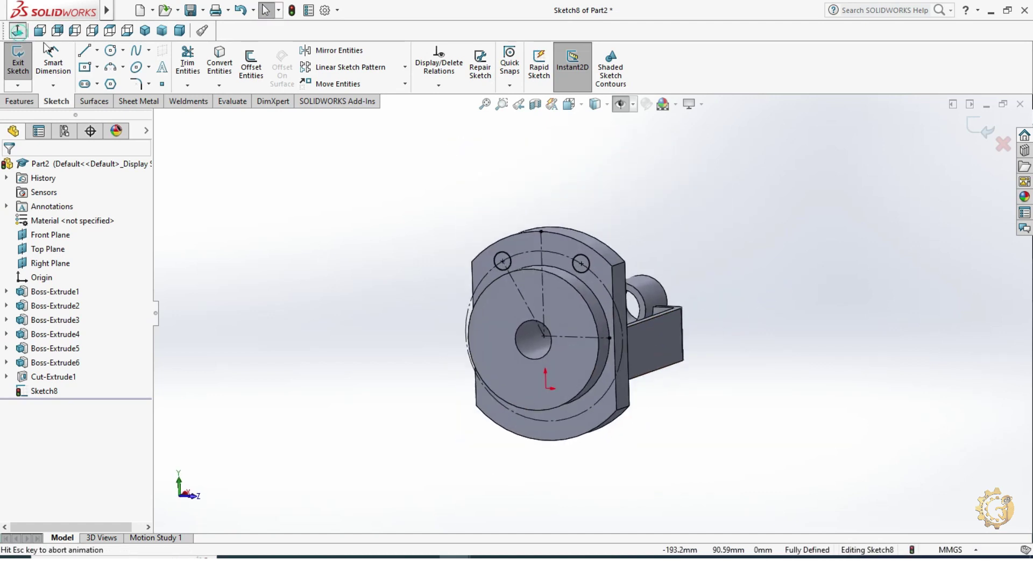
click(321, 51)
click(538, 173)
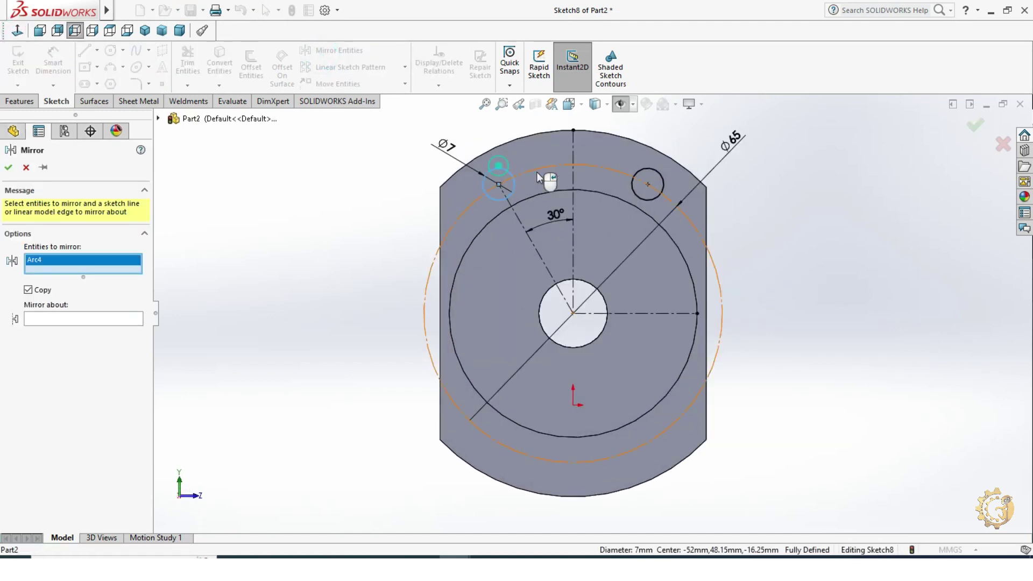
click(645, 169)
click(107, 330)
click(627, 313)
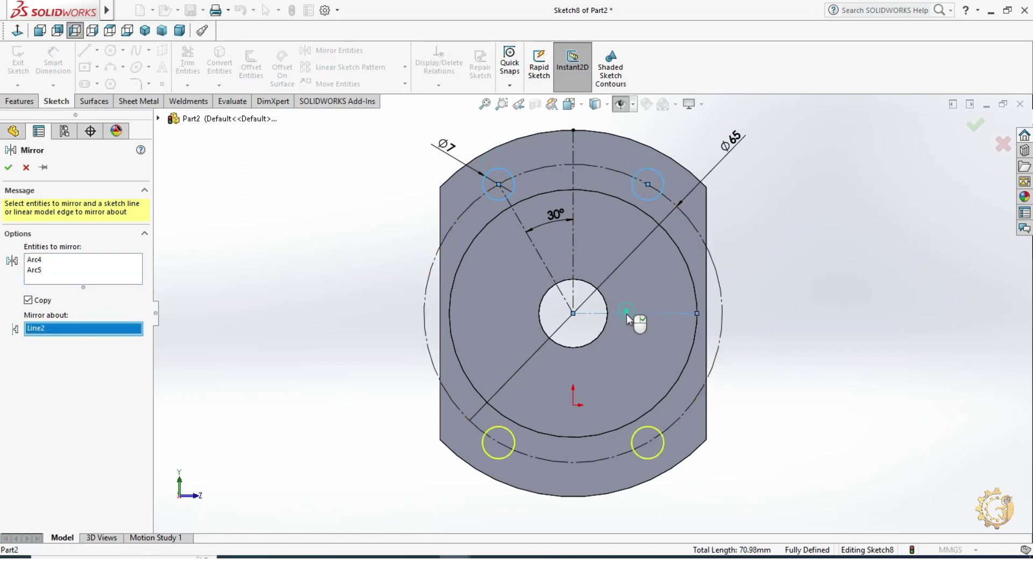
click(8, 167)
Step: Cut the four Ø7 bolt holes with a 20 mm blind extruded cut
click(21, 102)
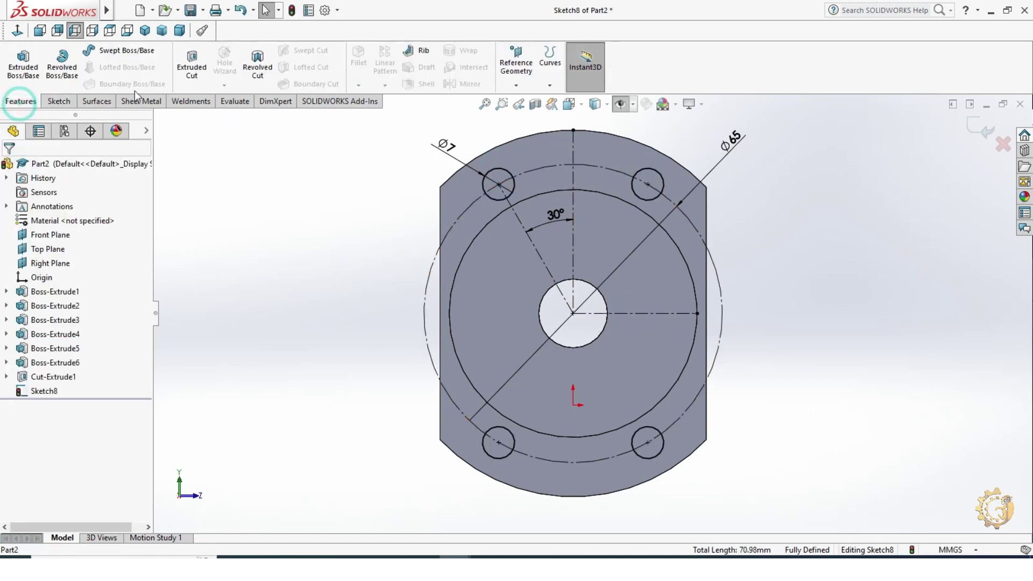
click(189, 68)
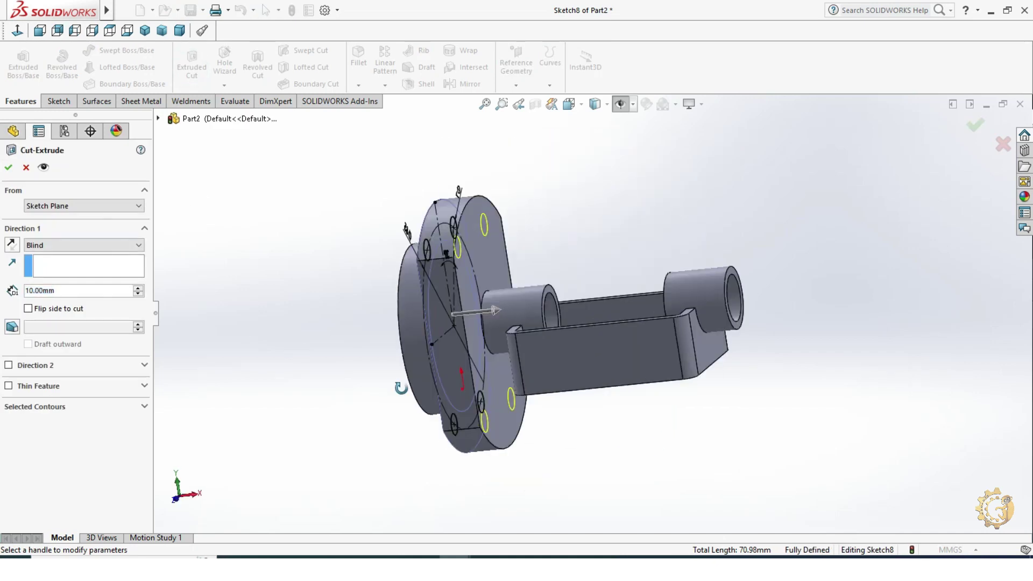
click(138, 288)
click(8, 168)
Step: Show the reference planes and select the Front Plane
mouse_move(199, 216)
middle_down()
mouse_move(300, 350)
mouse_move(371, 323)
mouse_move(422, 325)
mouse_move(396, 339)
mouse_move(768, 369)
mouse_move(848, 340)
mouse_move(697, 328)
mouse_move(706, 363)
mouse_move(676, 369)
mouse_move(688, 300)
mouse_move(698, 351)
middle_up()
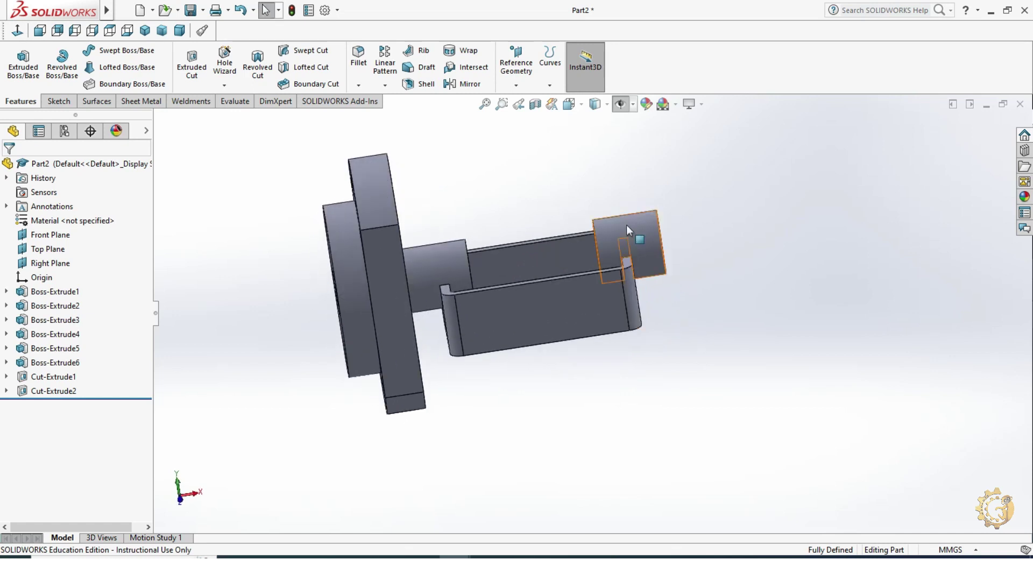
click(624, 106)
mouse_move(784, 248)
middle_down()
mouse_move(805, 226)
mouse_move(603, 173)
middle_up()
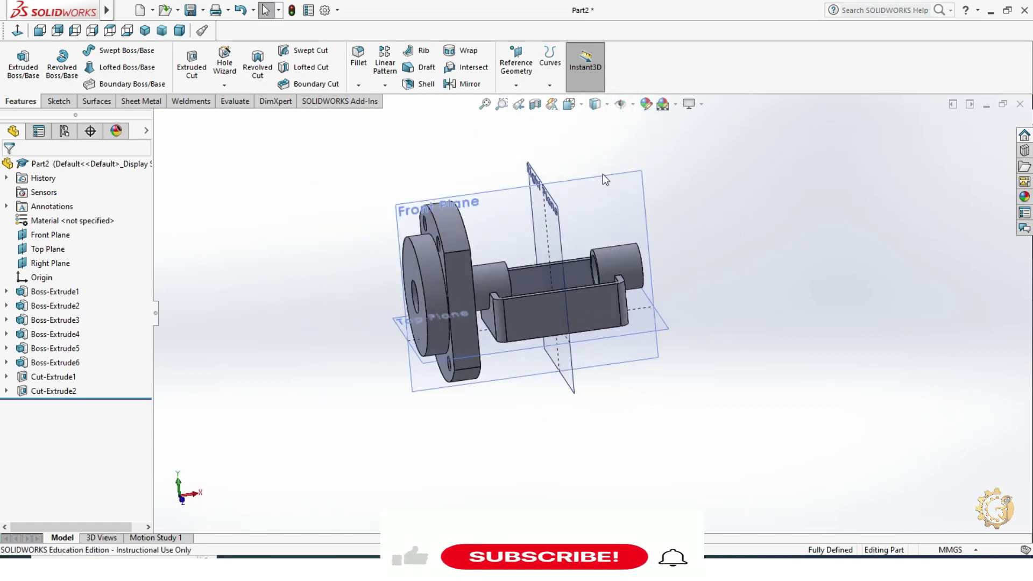
click(604, 180)
Step: Sketch a diagonal line on the Front Plane from the frame's lower corner to the flange
click(59, 101)
click(18, 59)
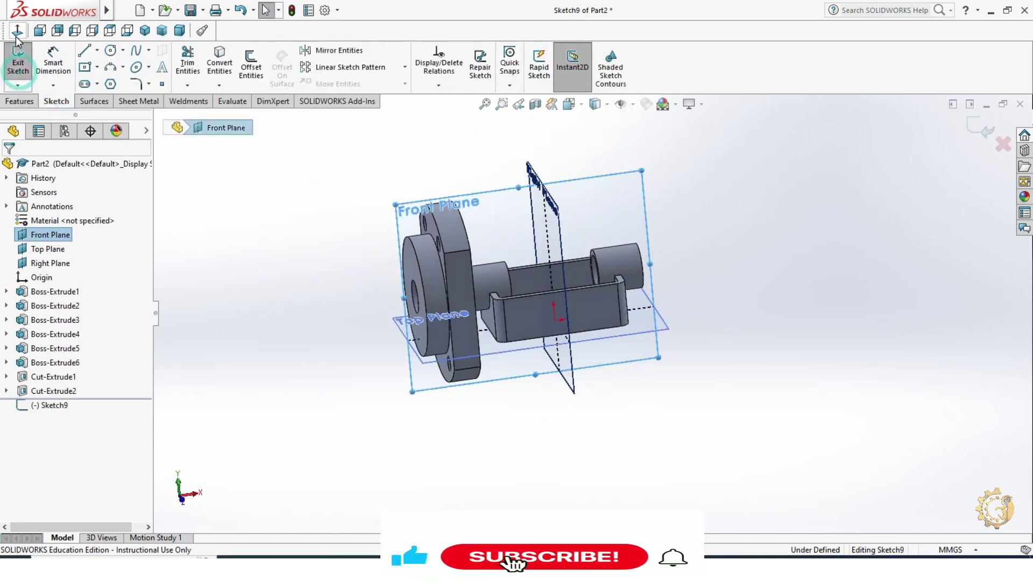
click(83, 52)
click(620, 104)
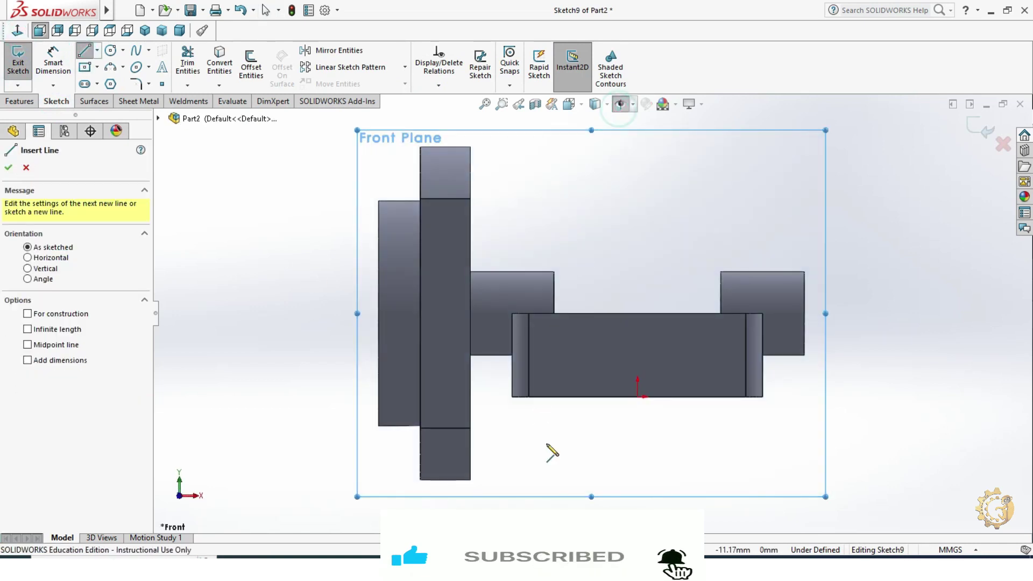
click(512, 398)
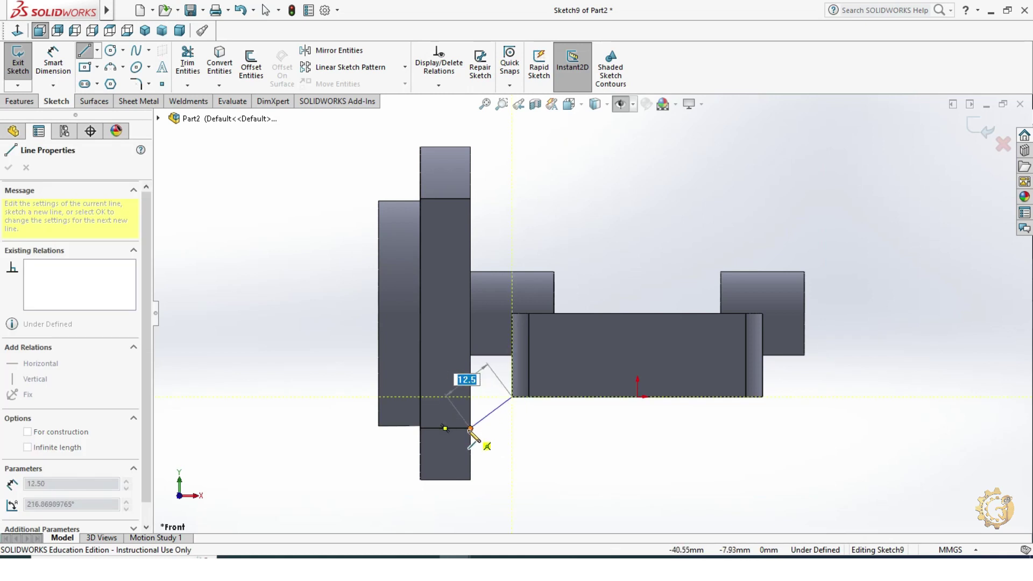
click(471, 429)
key(Escape)
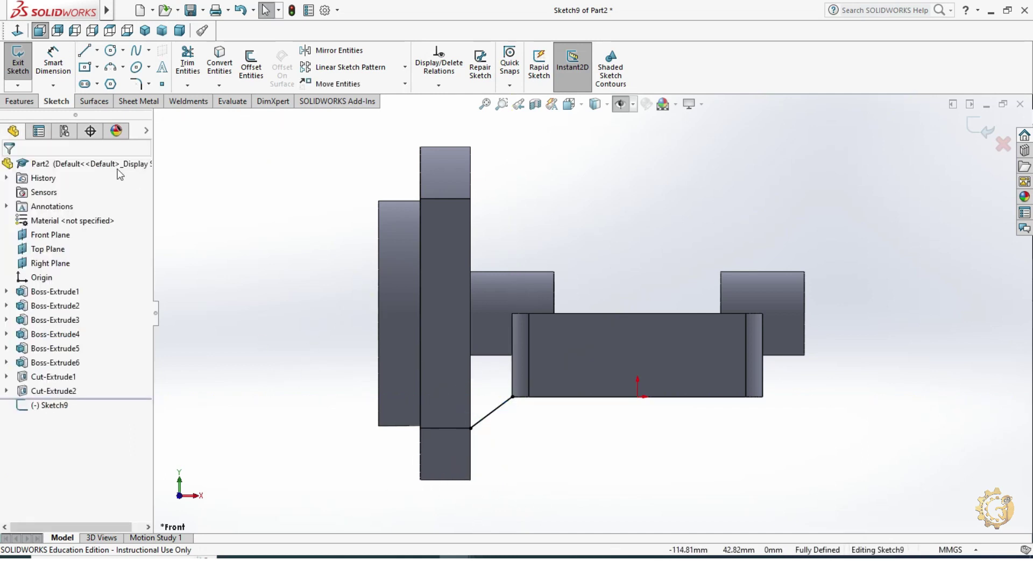
Step: Turn the diagonal line into a 10 mm thick rib
click(27, 102)
click(420, 50)
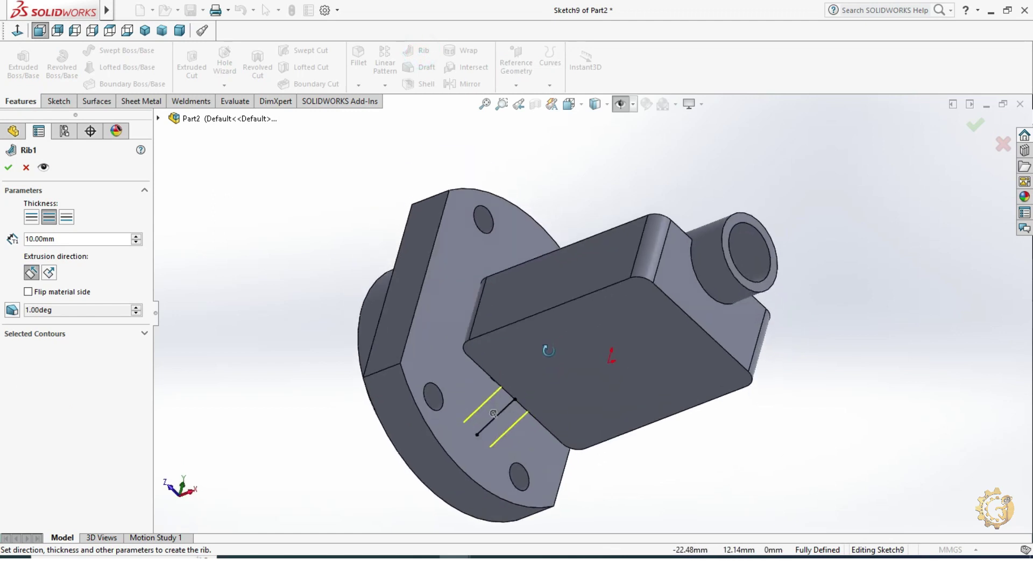
click(8, 167)
mouse_move(286, 381)
middle_down()
mouse_move(660, 477)
mouse_move(752, 356)
mouse_move(703, 270)
middle_up()
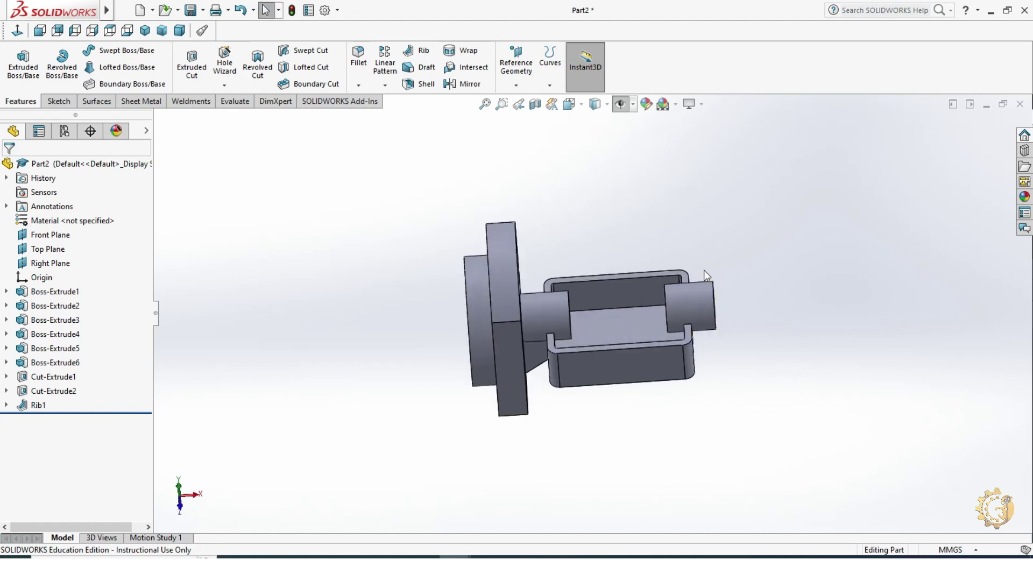
Step: Sketch a small circle on the right boss on the frame face
scroll(672, 276, down, 2)
click(667, 291)
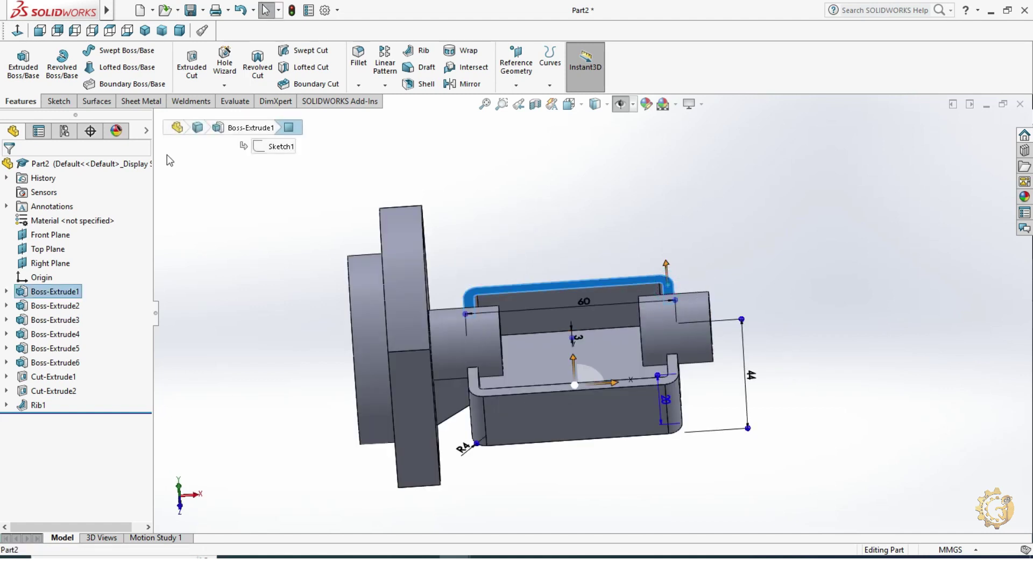
click(59, 101)
click(18, 60)
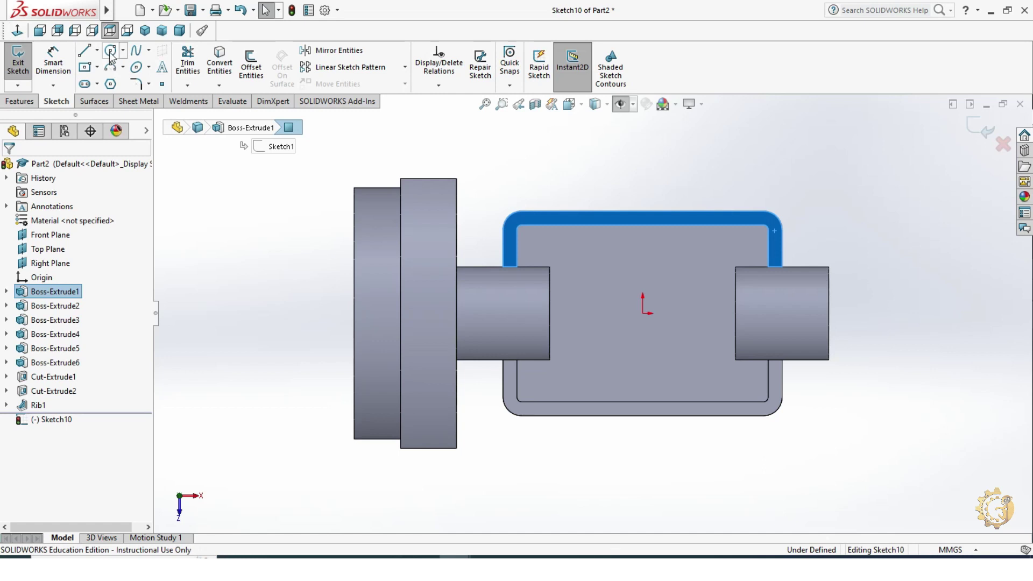
click(110, 52)
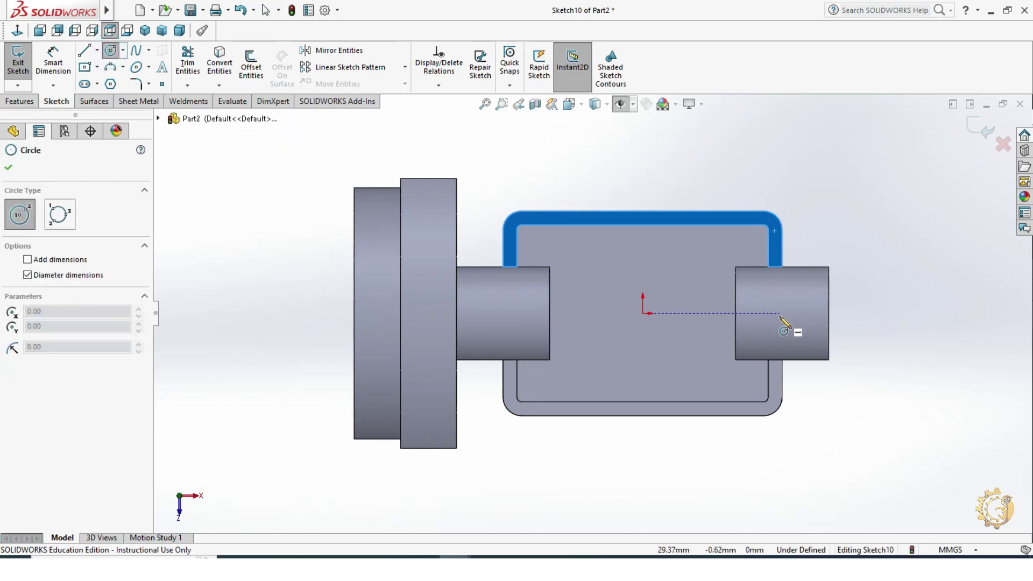
click(779, 314)
click(792, 330)
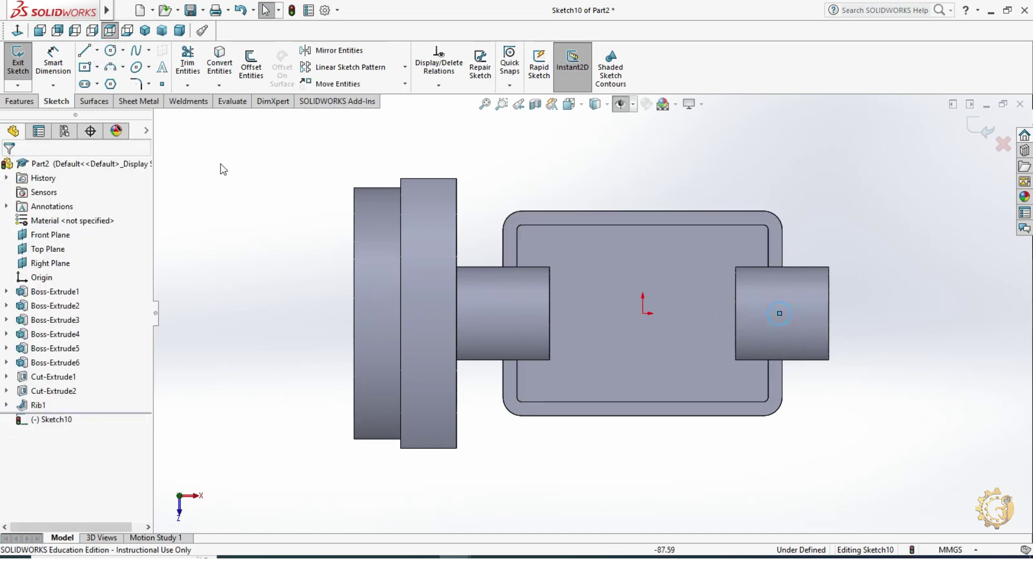
Step: Dimension the circle centre 10 mm from the boss end and relate it to the origin
click(53, 62)
click(791, 322)
click(829, 266)
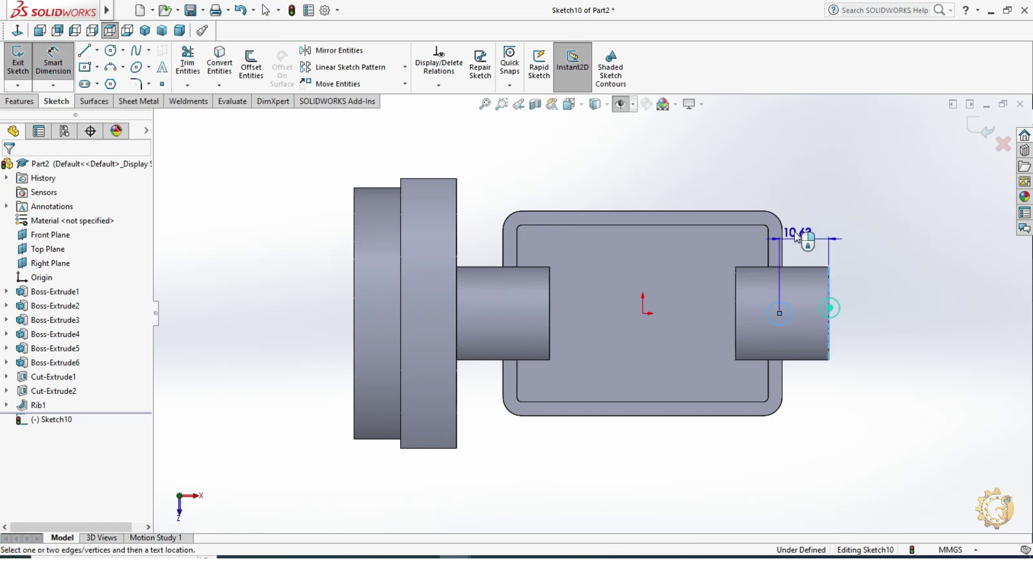
click(801, 233)
key(Return)
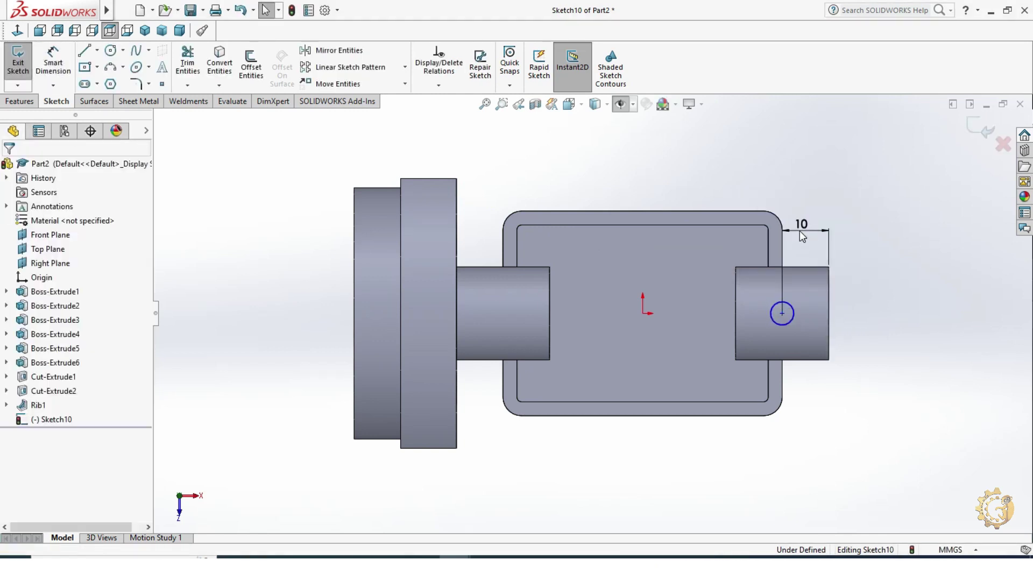
click(783, 314)
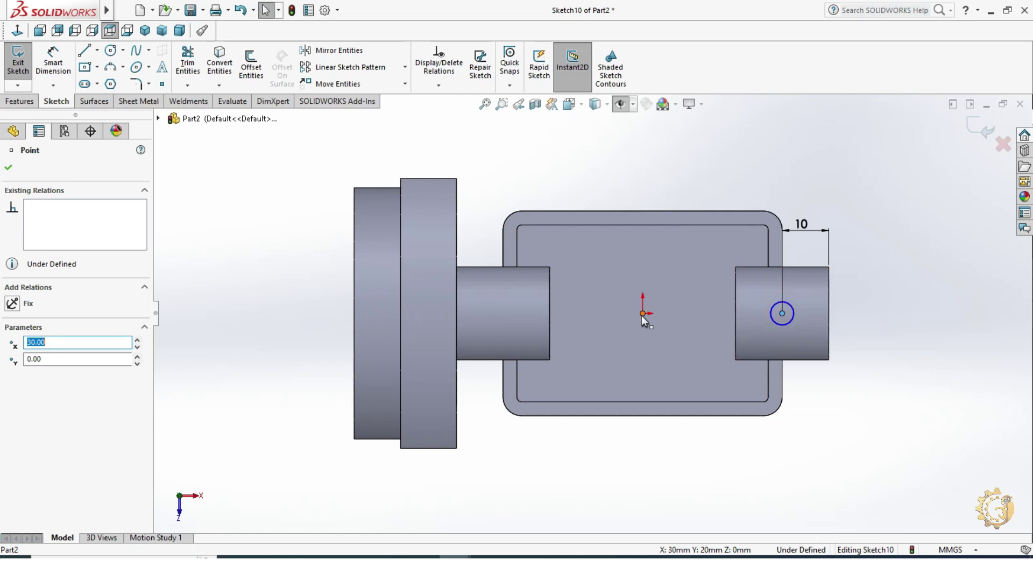
ctrl+click(643, 313)
click(680, 260)
click(883, 336)
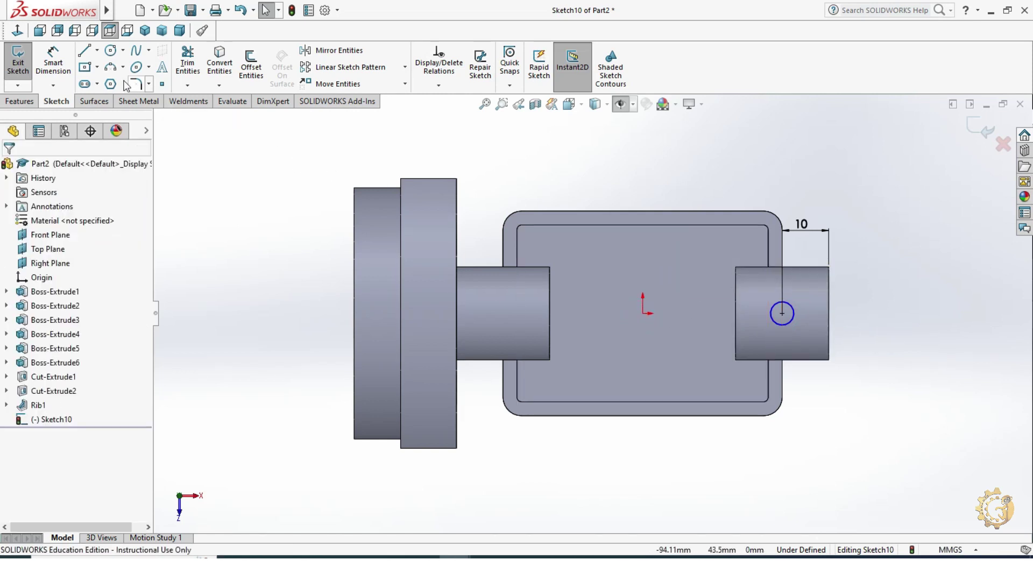
Step: Set the pin-hole circle to 3 mm diameter and begin an extruded cut
click(53, 59)
click(792, 320)
click(893, 311)
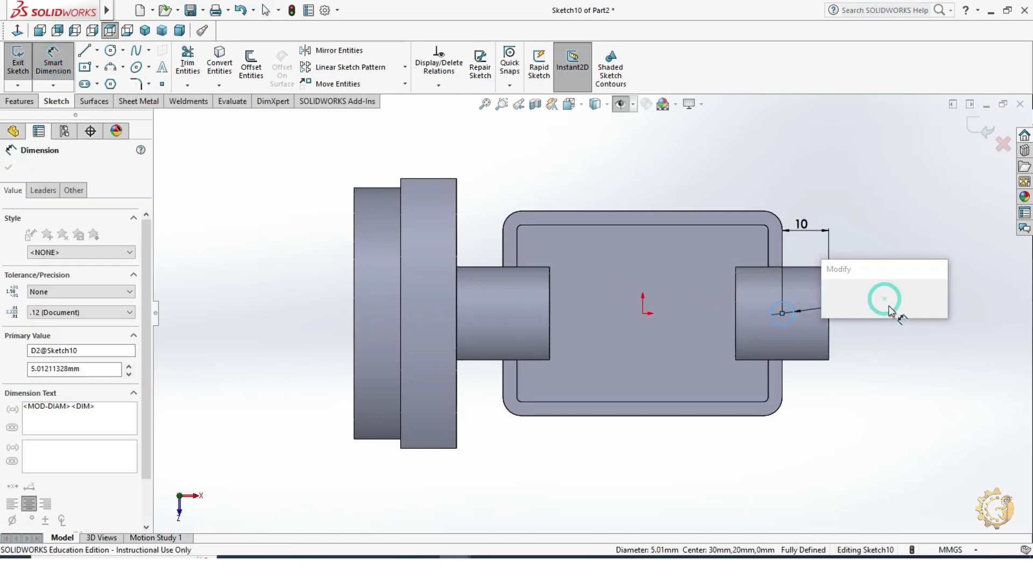
key(Return)
text(3)
key(Return)
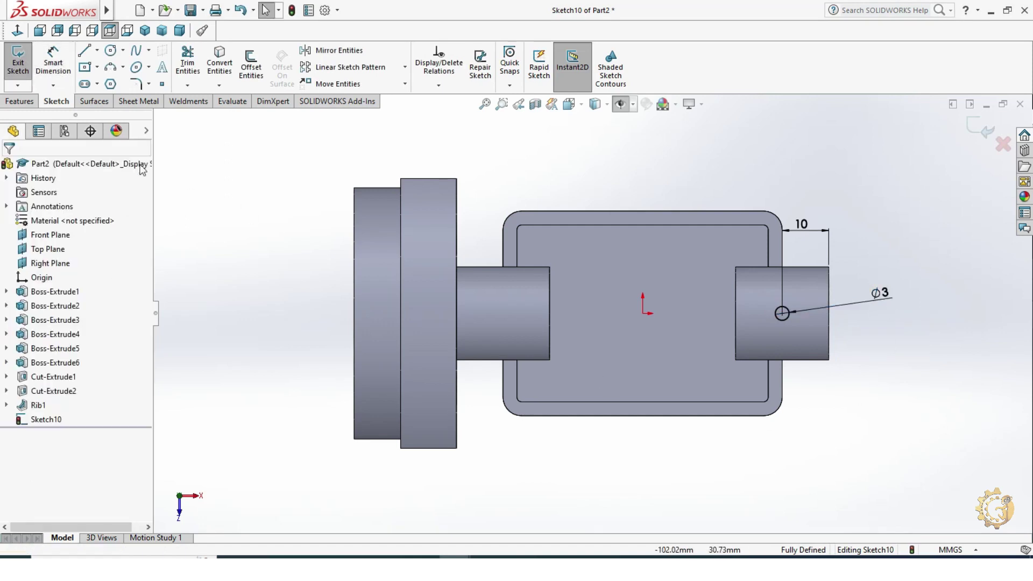
click(20, 101)
click(191, 61)
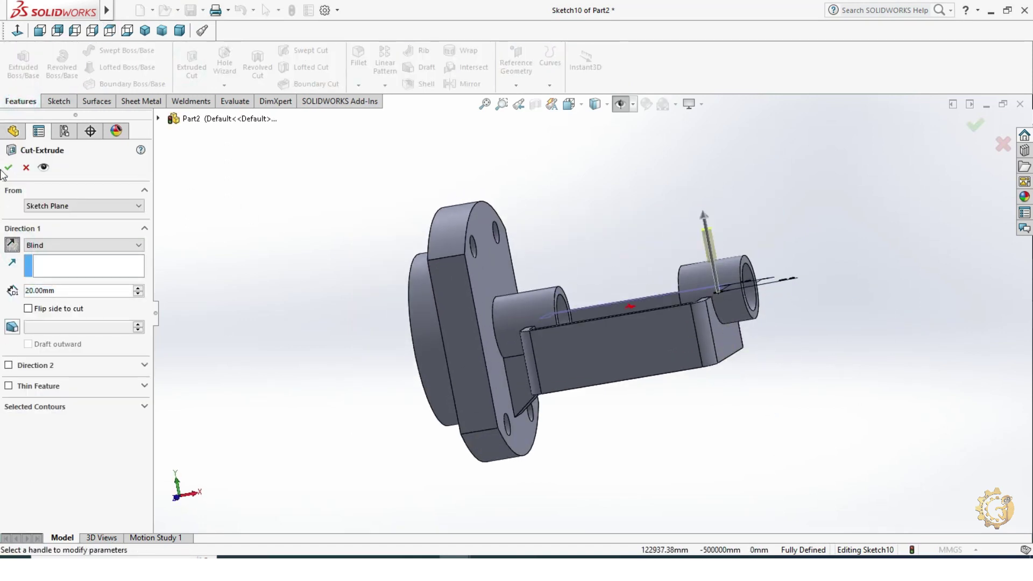
Step: Accept the 20 mm blind cut for the Ø3 pin hole and check it from the flange side
middle_drag(258, 303, 277, 331)
key(z)
key(z)
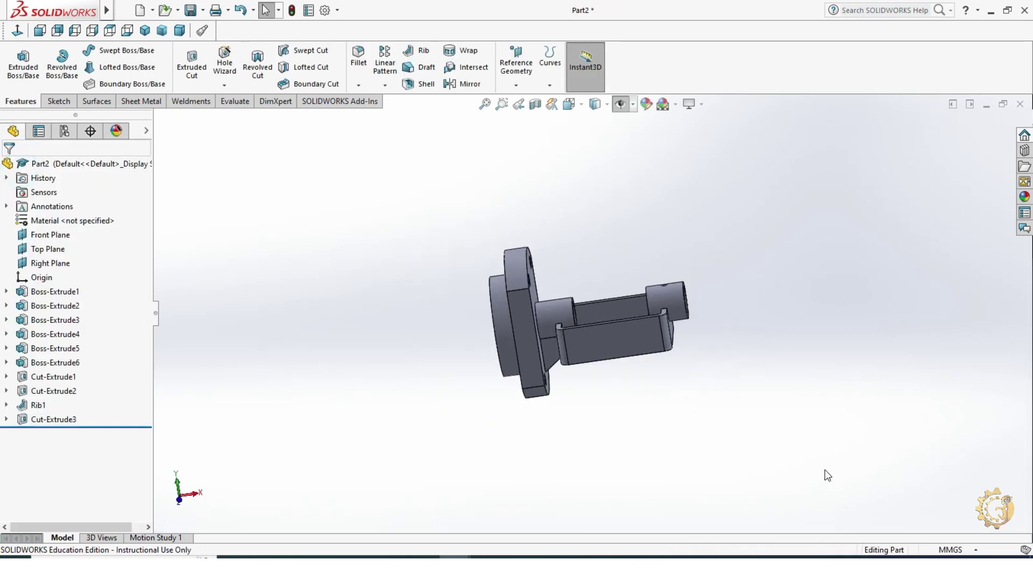
mouse_move(838, 422)
middle_down()
mouse_move(886, 356)
mouse_move(867, 183)
mouse_move(828, 422)
mouse_move(814, 280)
mouse_move(883, 329)
mouse_move(846, 330)
mouse_move(838, 306)
mouse_move(673, 305)
mouse_move(787, 339)
mouse_move(834, 369)
mouse_move(824, 360)
middle_up()
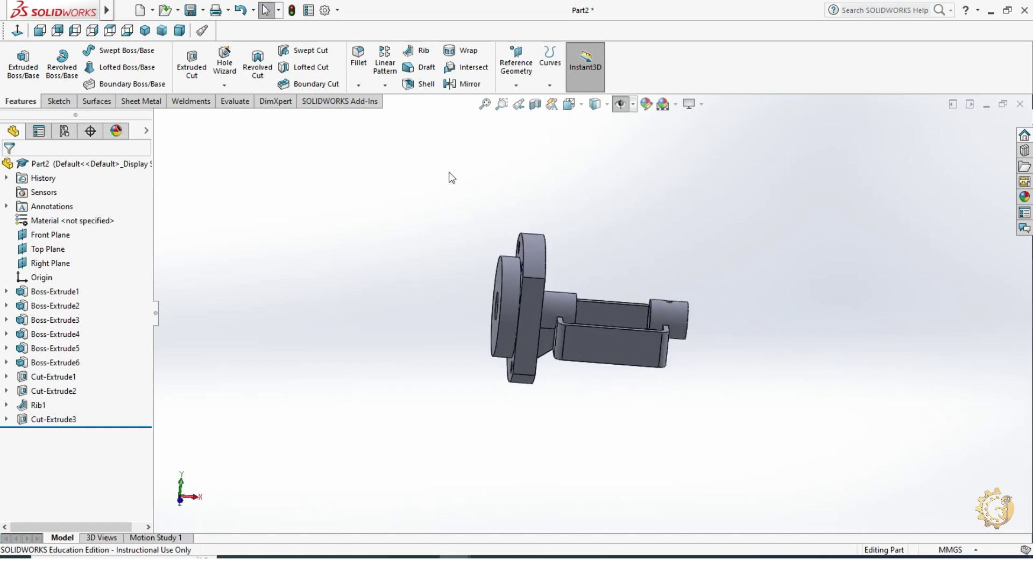
Step: Start a fillet and select the flange, frame and both boss rim edges
click(369, 68)
middle_drag(808, 250, 563, 276)
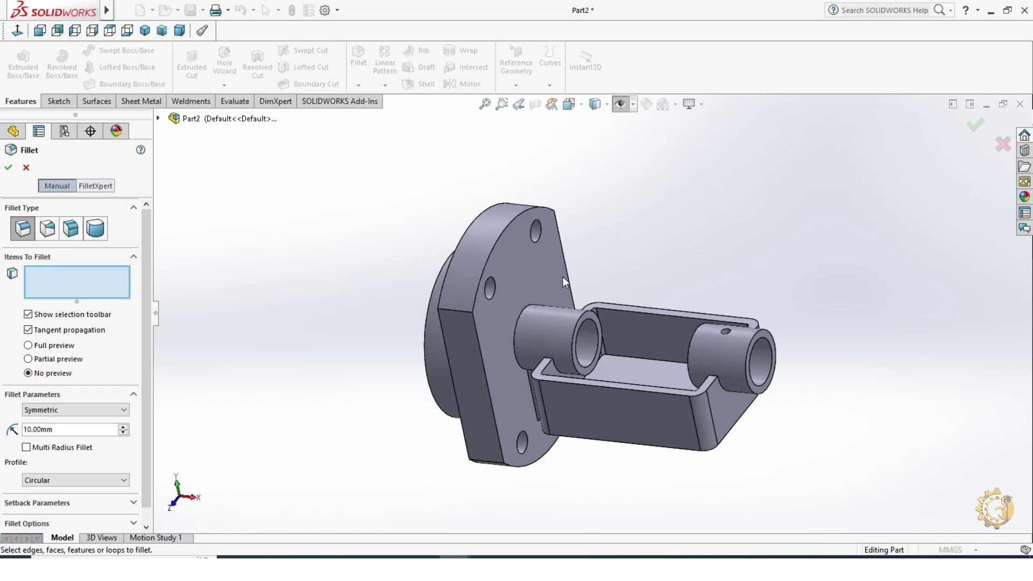
click(512, 222)
click(483, 363)
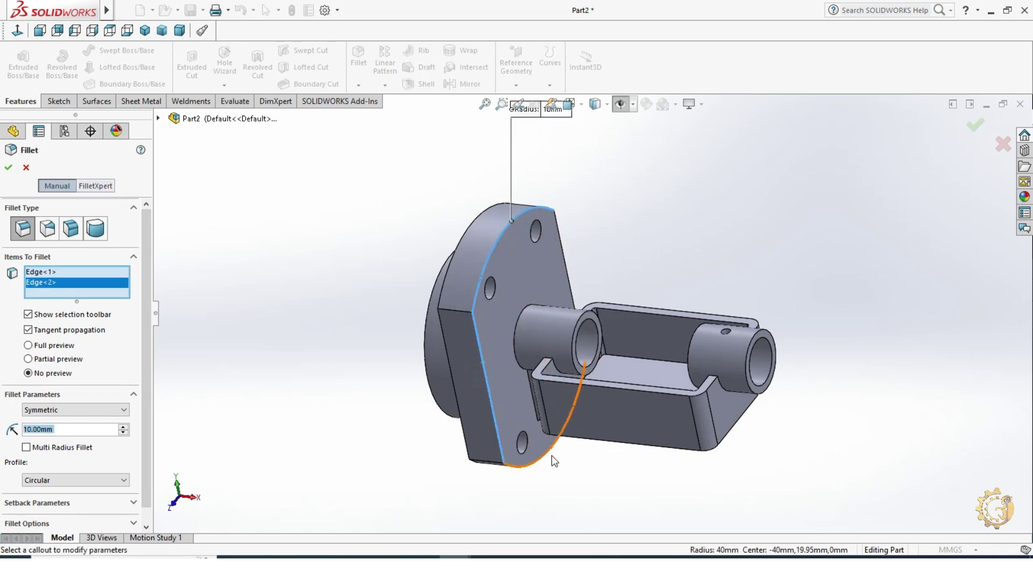
click(541, 467)
scroll(629, 389, down, 2)
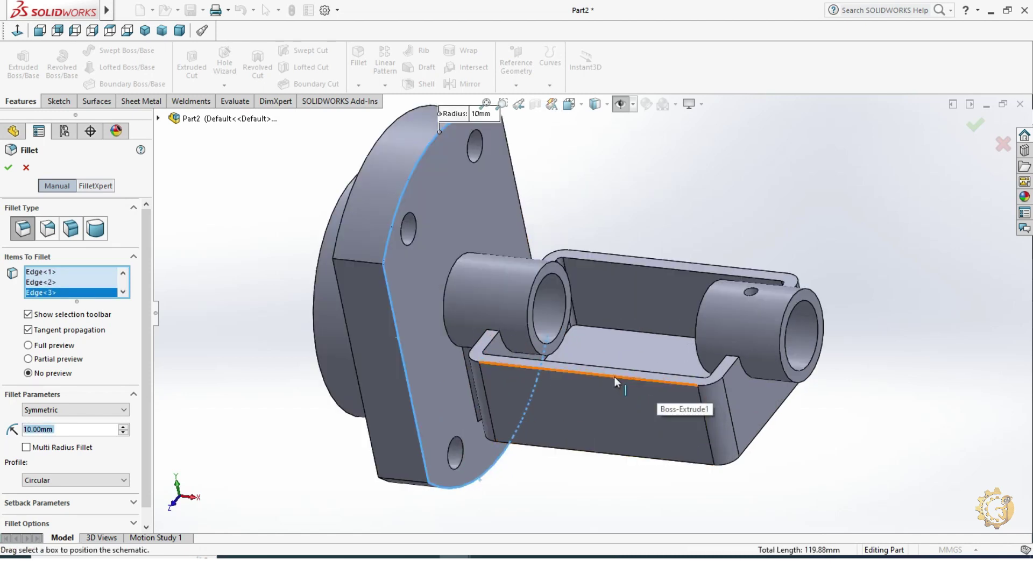
click(614, 377)
click(592, 450)
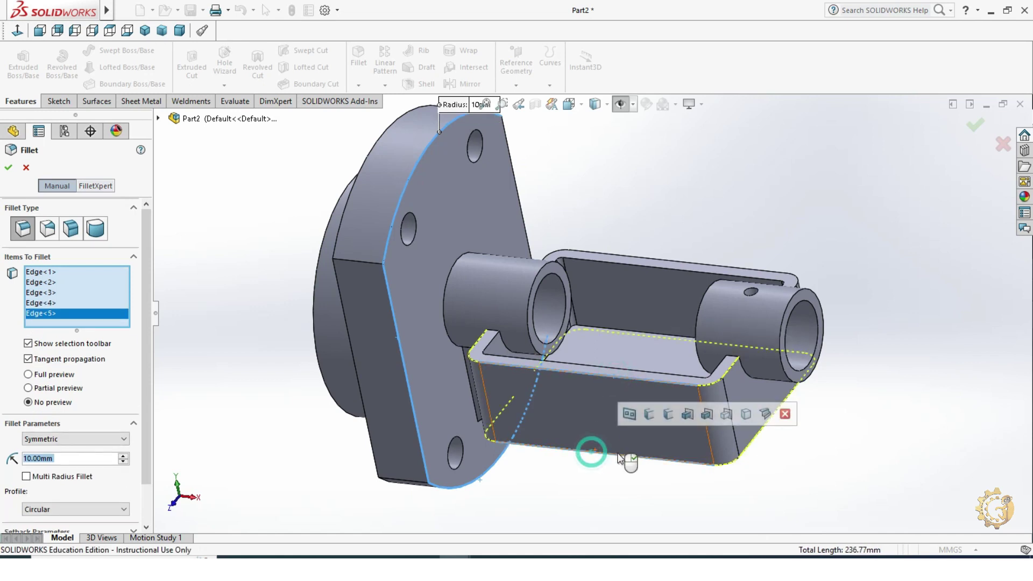
click(784, 308)
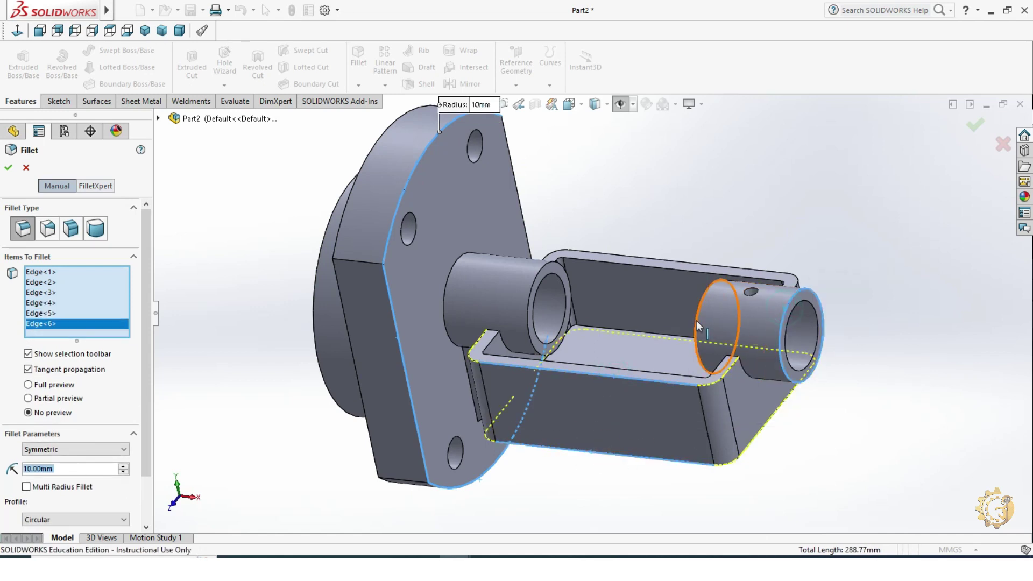
click(699, 313)
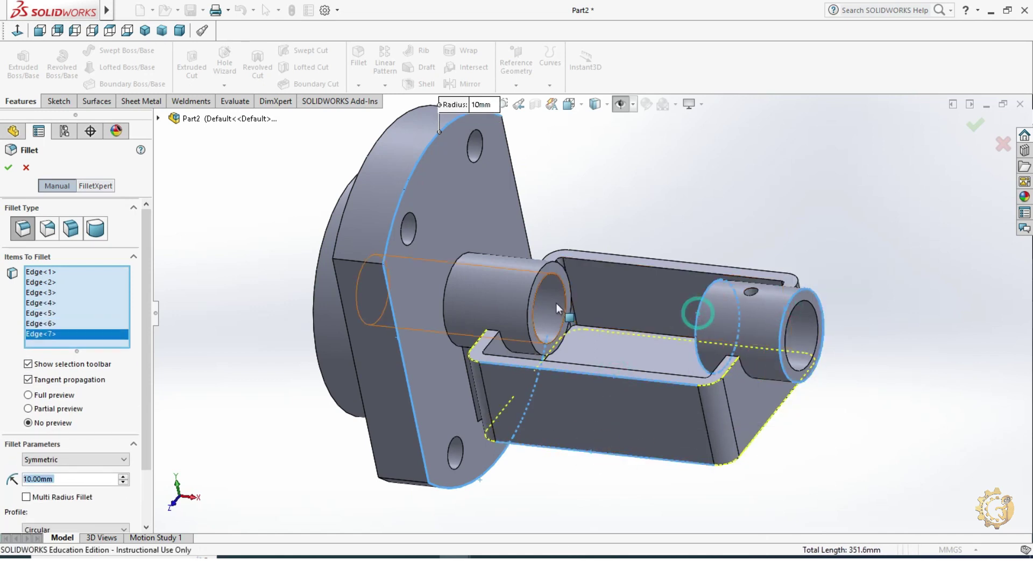
click(536, 276)
scroll(629, 299, up, 3)
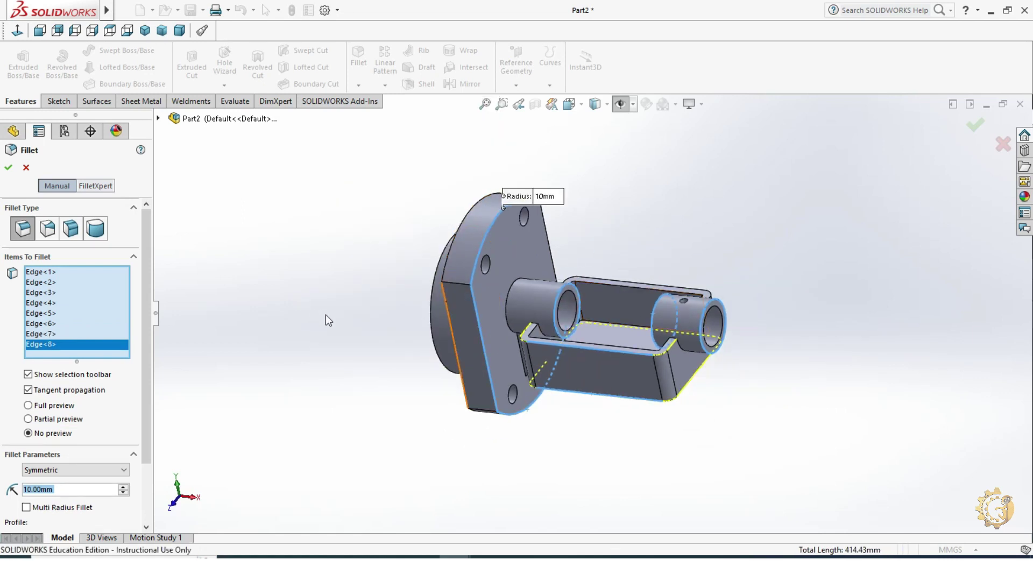
Step: Add the remaining flange and upright block edges and set the fillet radius to 1 mm
middle_drag(325, 315, 564, 239)
click(541, 248)
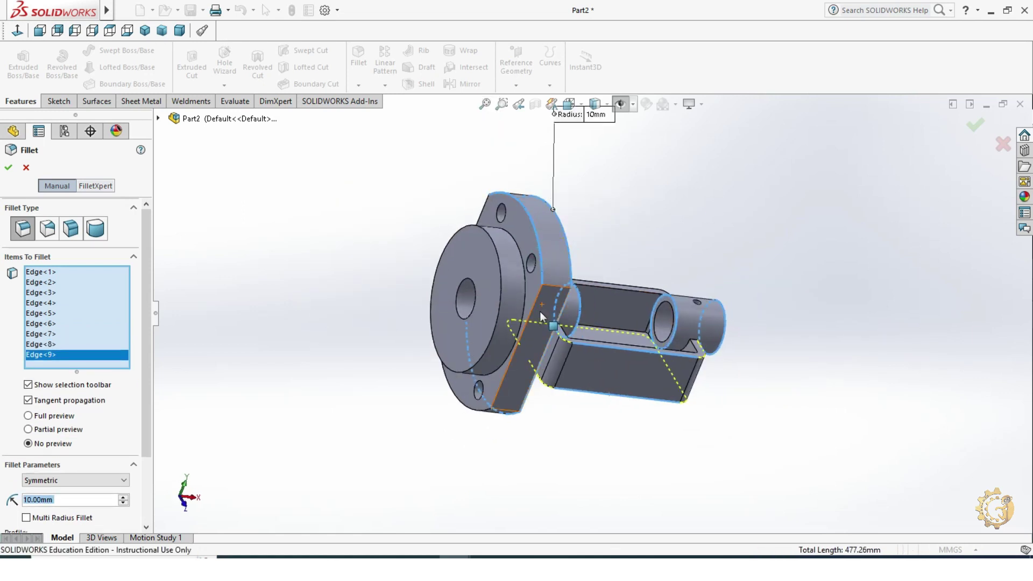
click(536, 305)
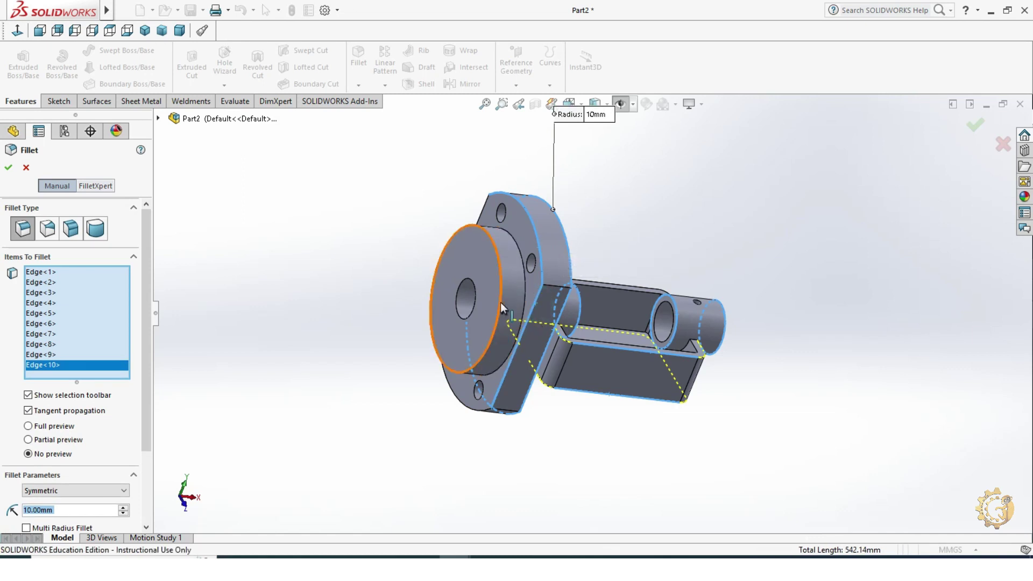
click(501, 302)
middle_drag(496, 425, 574, 458)
click(483, 393)
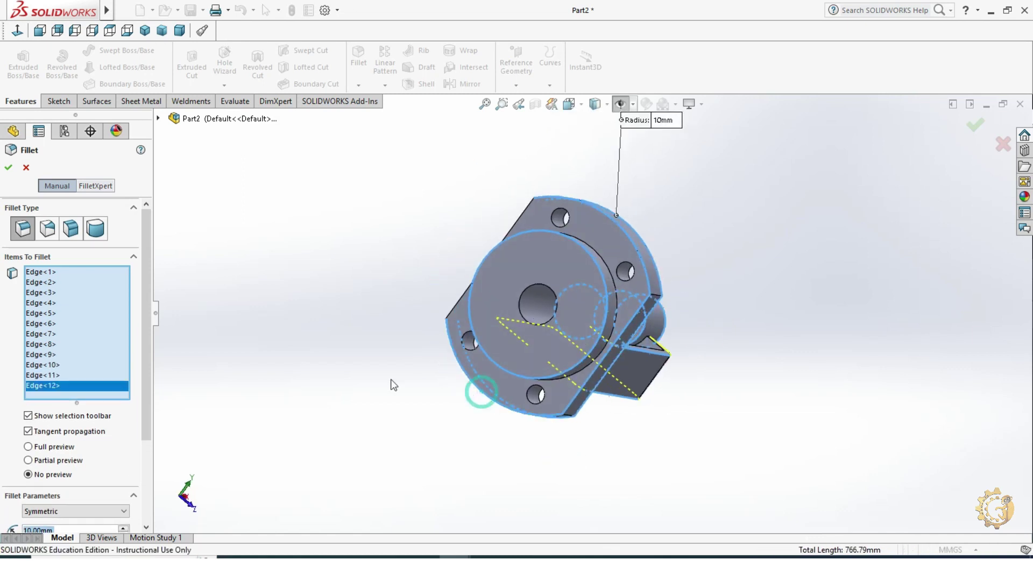
middle_drag(393, 385, 479, 358)
click(498, 339)
mouse_move(429, 289)
middle_down()
mouse_move(510, 438)
mouse_move(445, 421)
mouse_move(381, 318)
mouse_move(300, 374)
middle_up()
mouse_move(533, 256)
middle_down()
mouse_move(879, 408)
mouse_move(872, 371)
mouse_move(850, 401)
middle_up()
click(620, 251)
mouse_move(620, 251)
middle_down()
mouse_move(884, 281)
mouse_move(841, 182)
mouse_move(883, 226)
middle_up()
scroll(67, 431, down, 3)
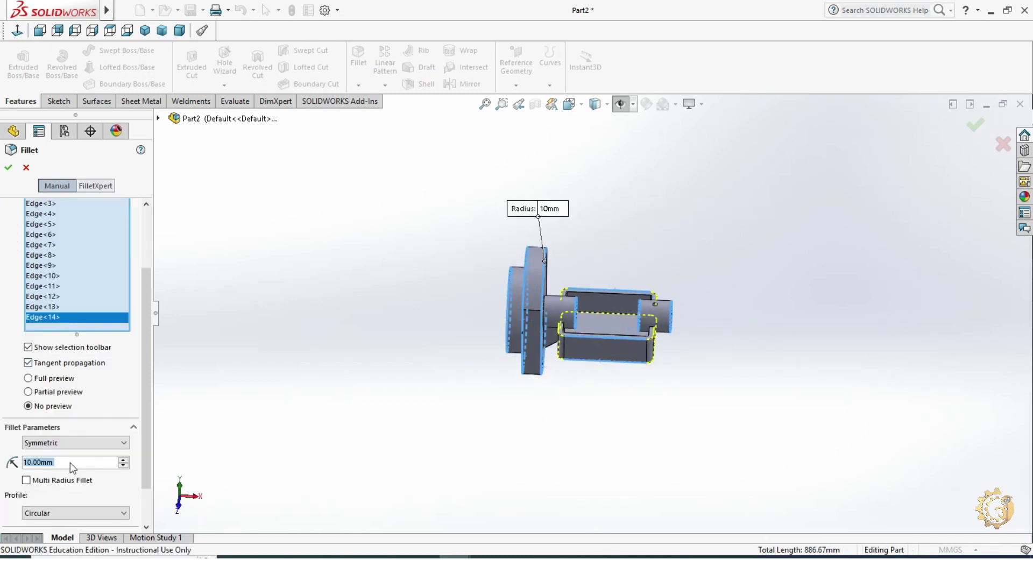
text(1)
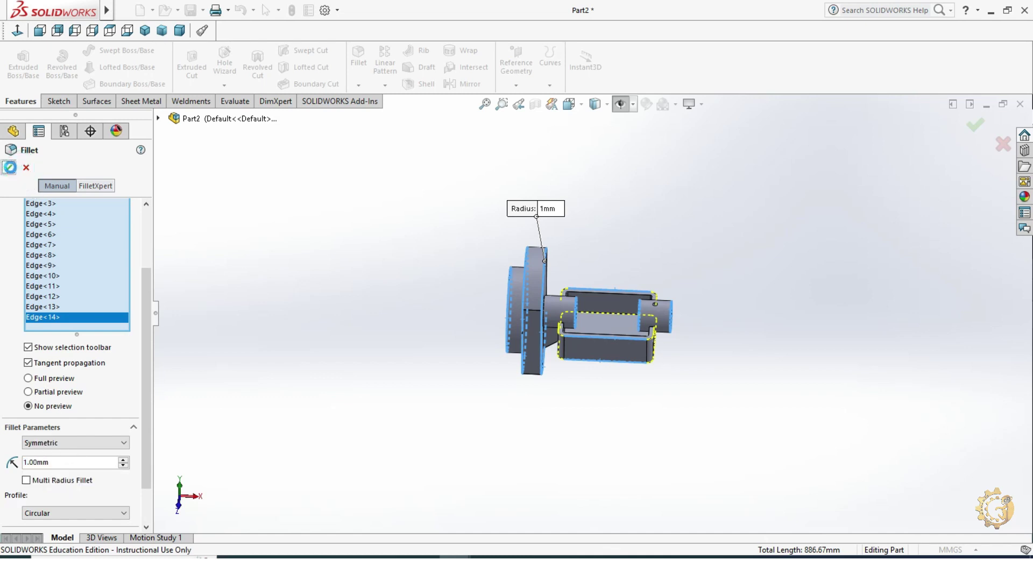
key(Return)
middle_drag(331, 286, 652, 174)
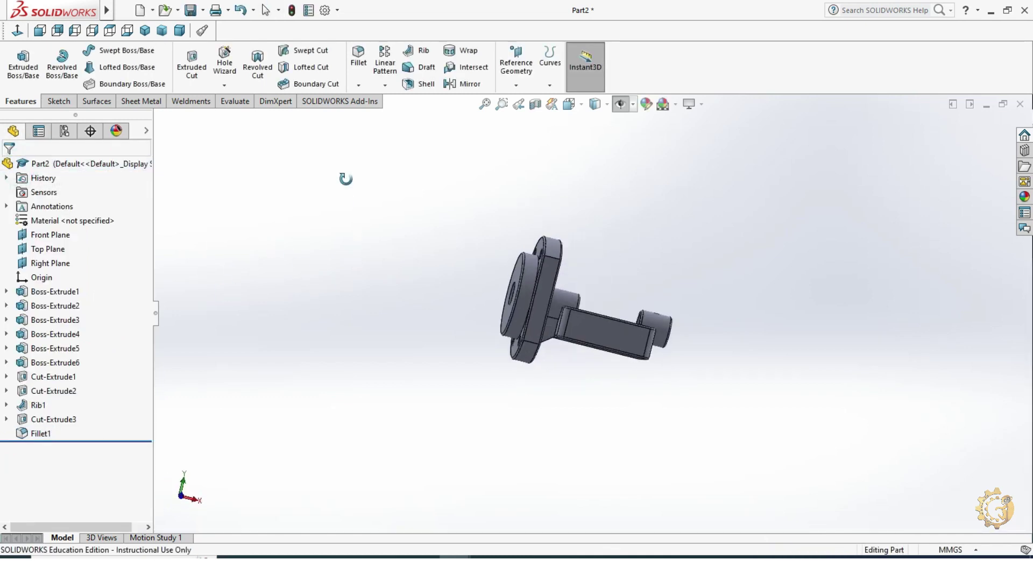
Step: Apply the Plain White scene and show the bracket in isometric view
click(679, 108)
click(682, 135)
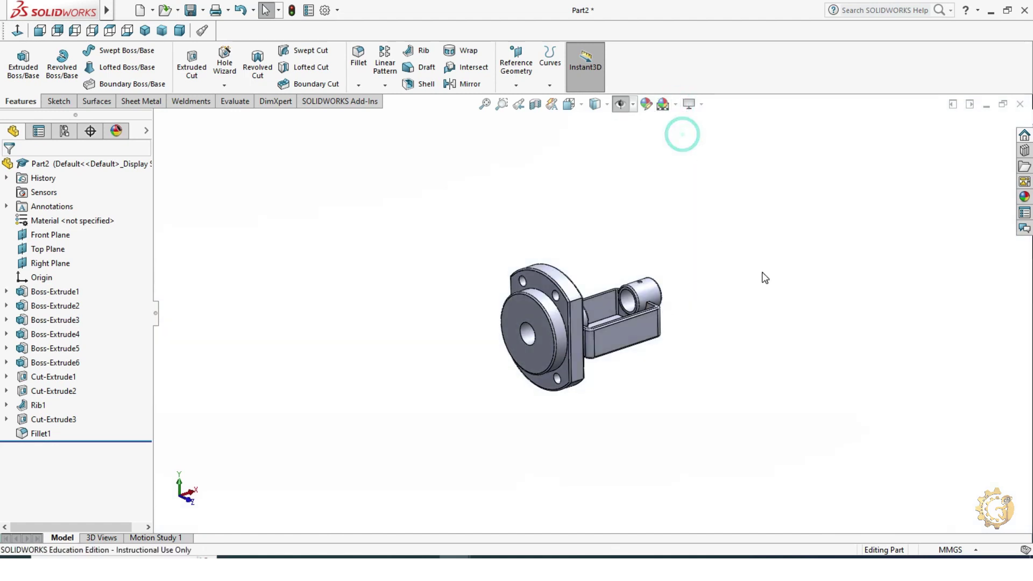
click(147, 34)
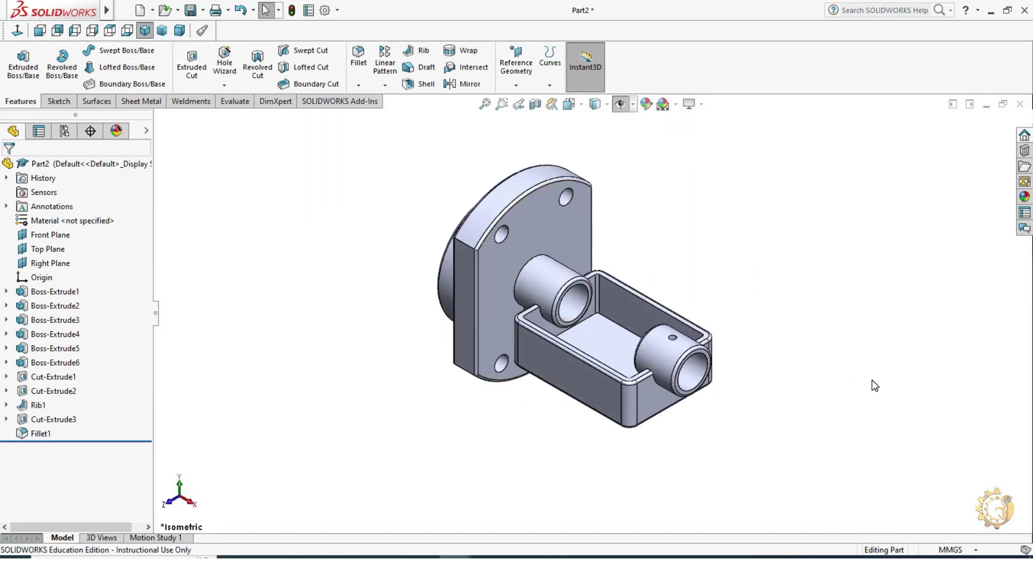
mouse_move(830, 360)
middle_down()
mouse_move(960, 393)
mouse_move(859, 362)
middle_up()
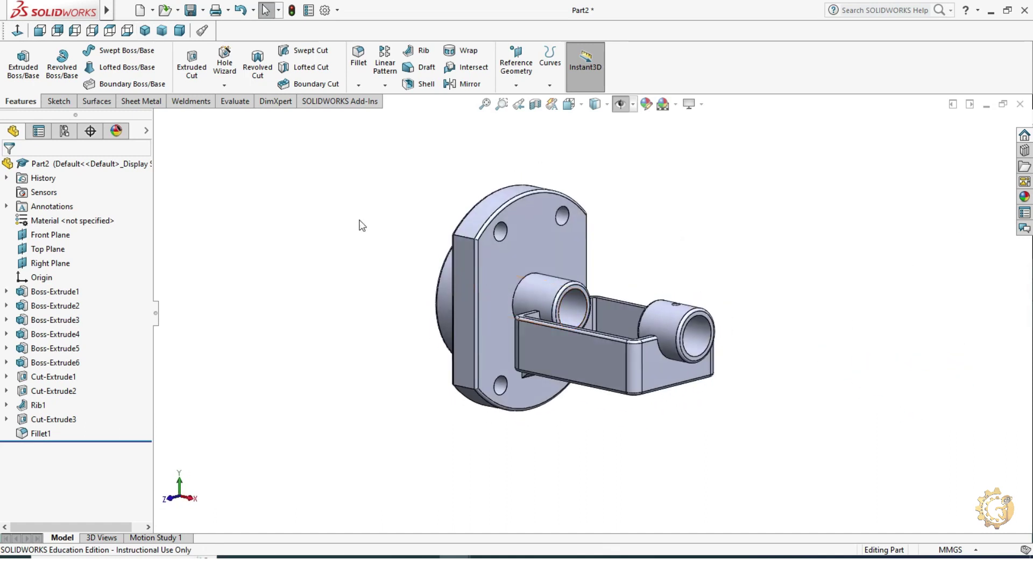
click(146, 31)
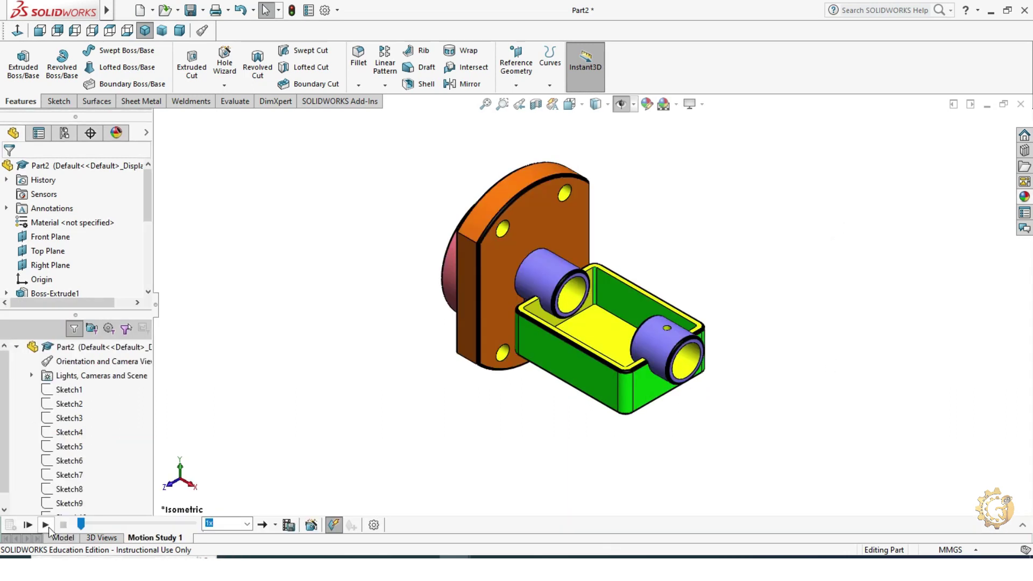
Step: Play Motion Study 1 to rotate the finished bracket
click(46, 525)
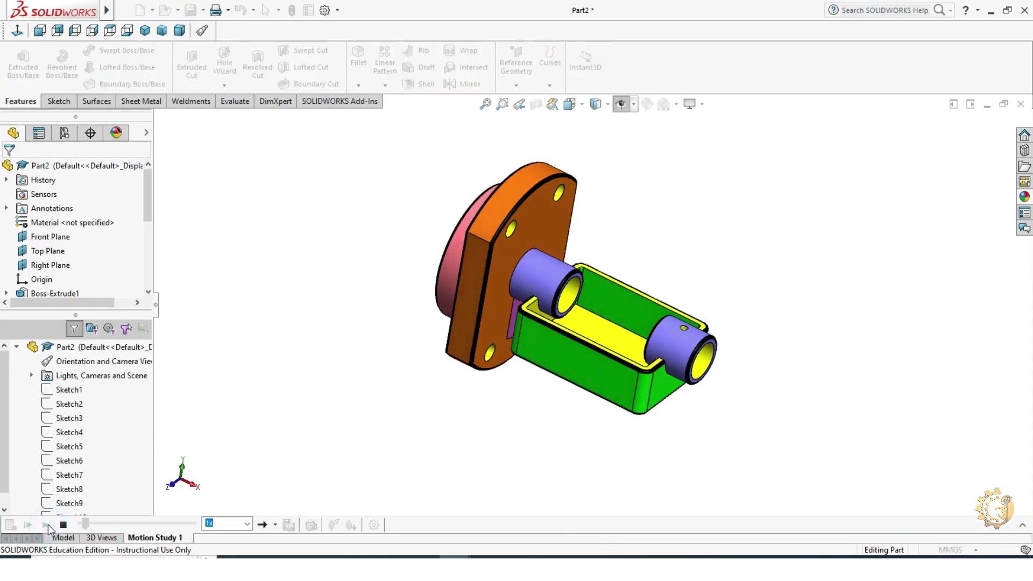